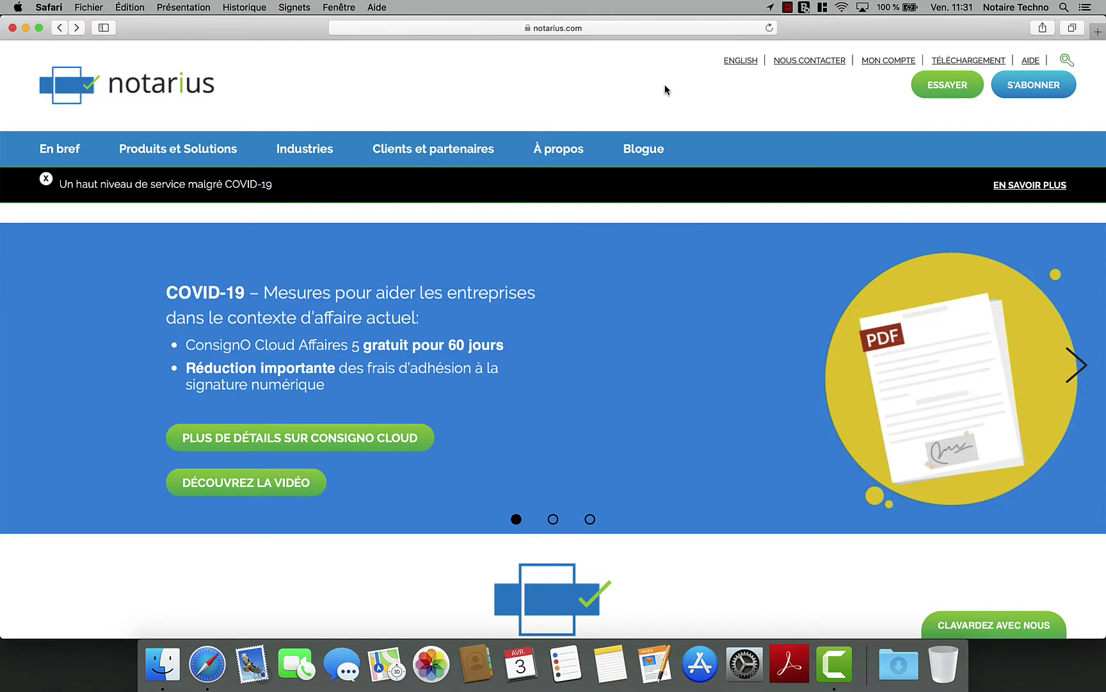
- Download the 64-bit Mac OS X CertifiO Manager installer (certifio-manager.pkg, 150,4 Mo) from Notarius
left_click(991, 60)
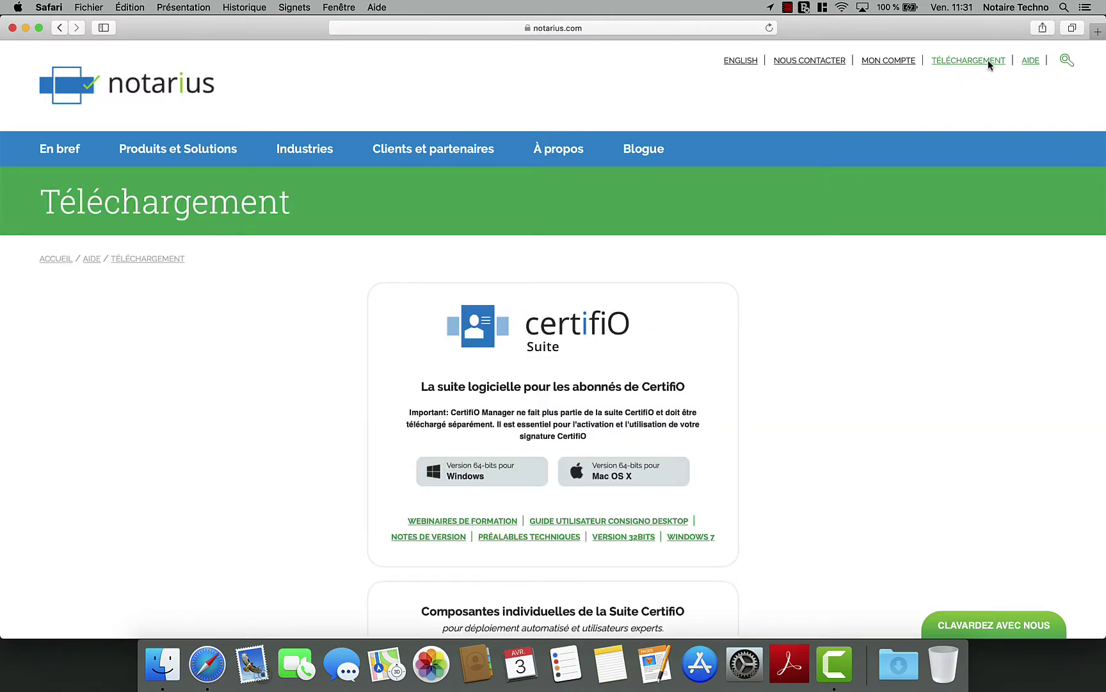
scroll(955, 367, "down", 3)
scroll(956, 372, "down", 7)
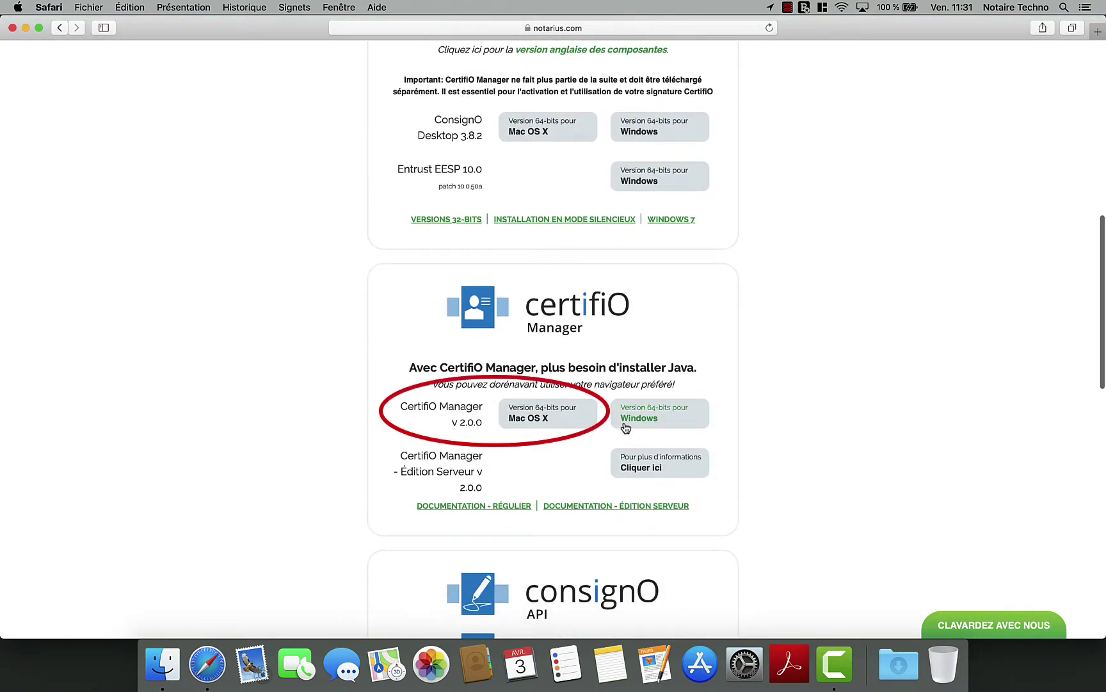
left_click(585, 419)
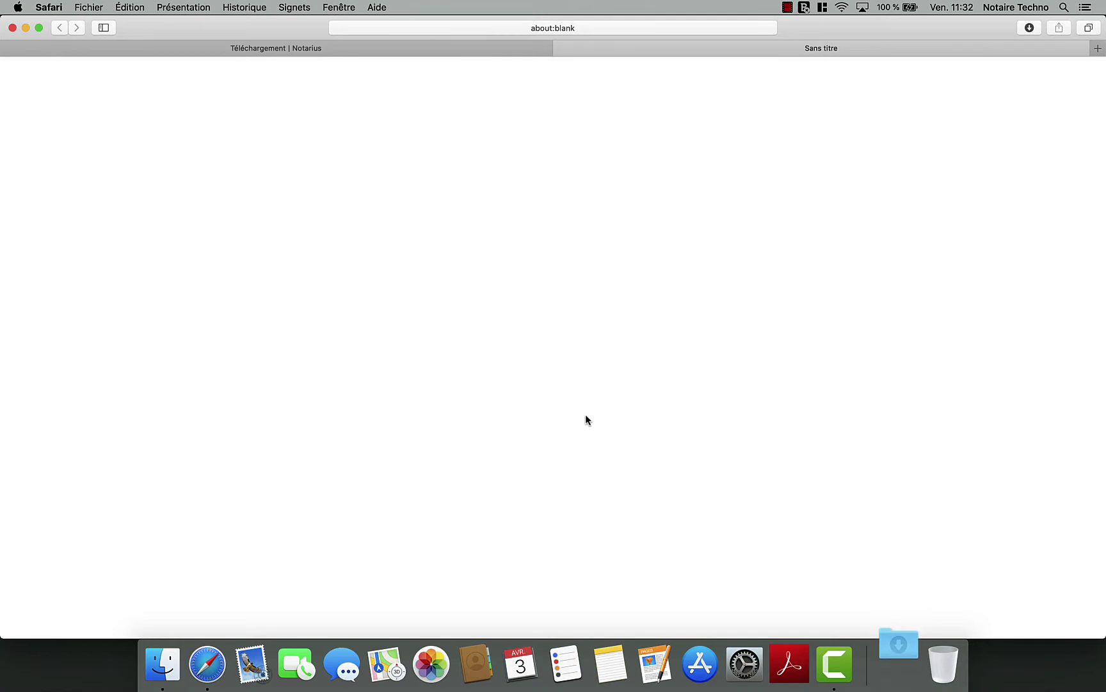
left_click(1030, 27)
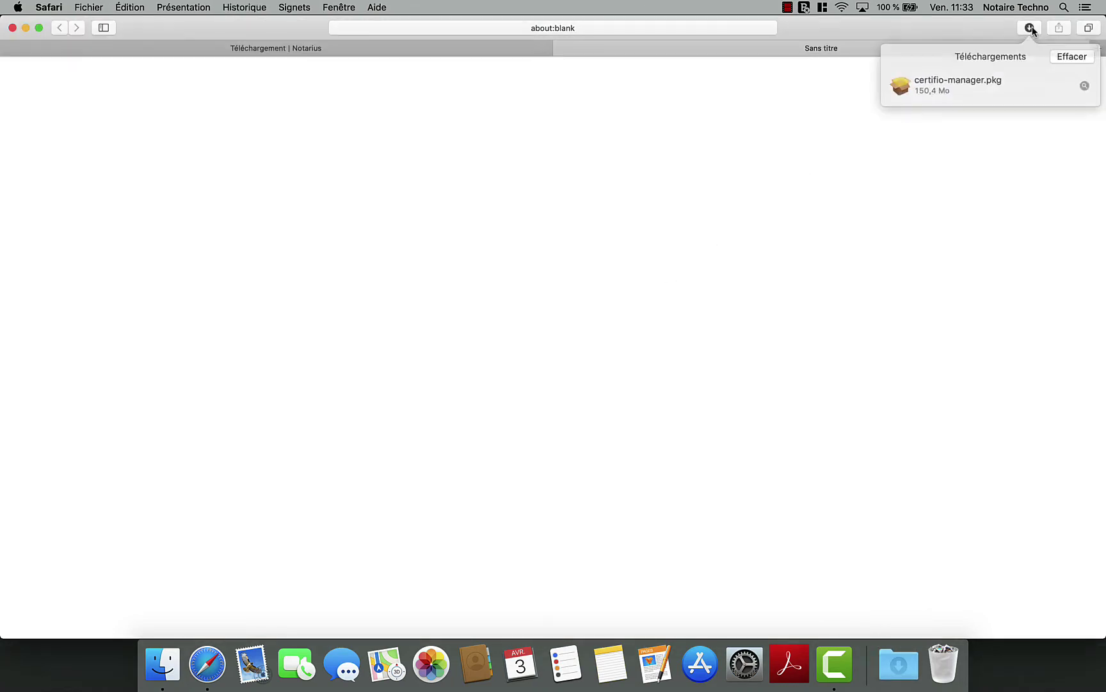
- Run certifio-manager.pkg to install CertifiO Manager on Macintosh HD, then trash the installer package
double_click(969, 82)
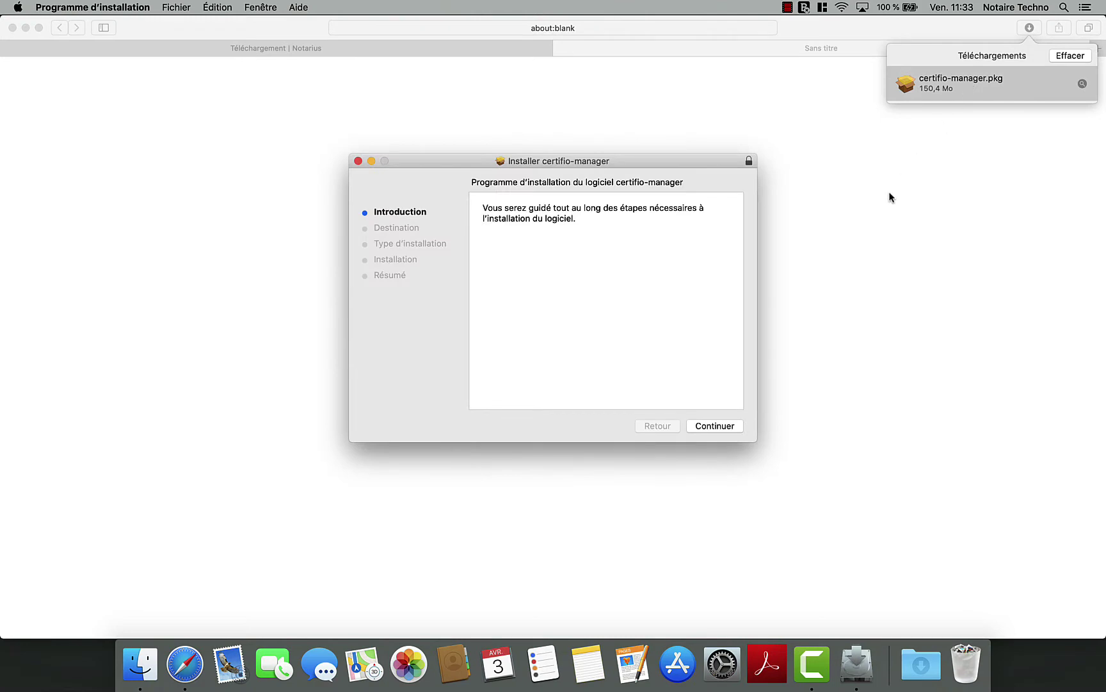
left_click(719, 425)
left_click(719, 425)
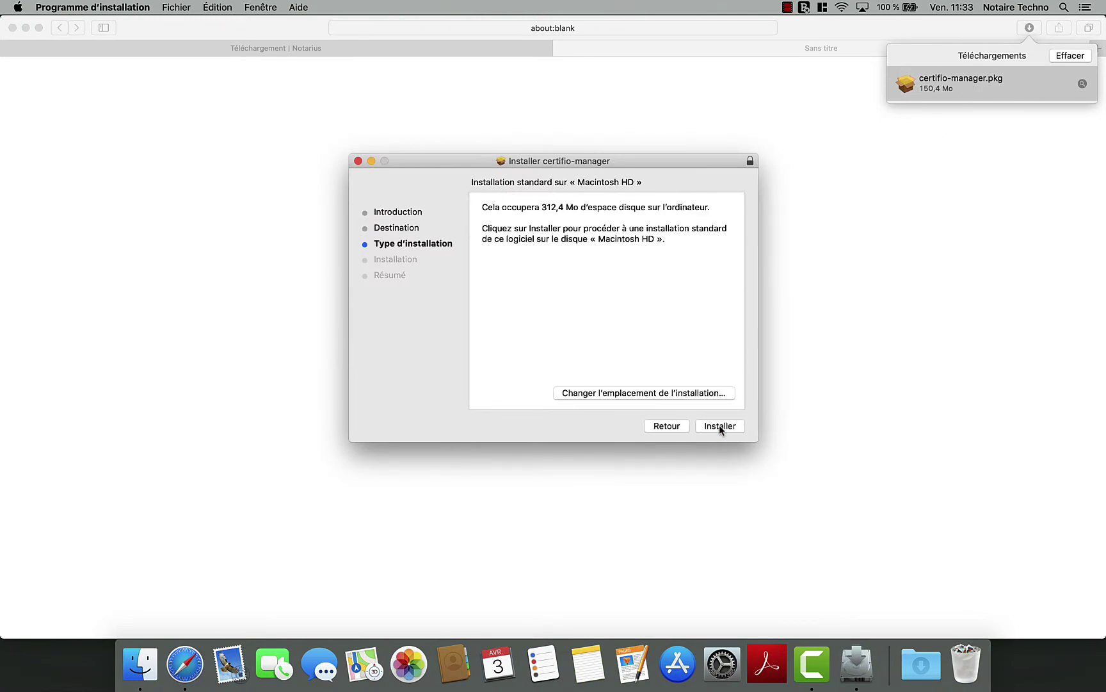
left_click(720, 425)
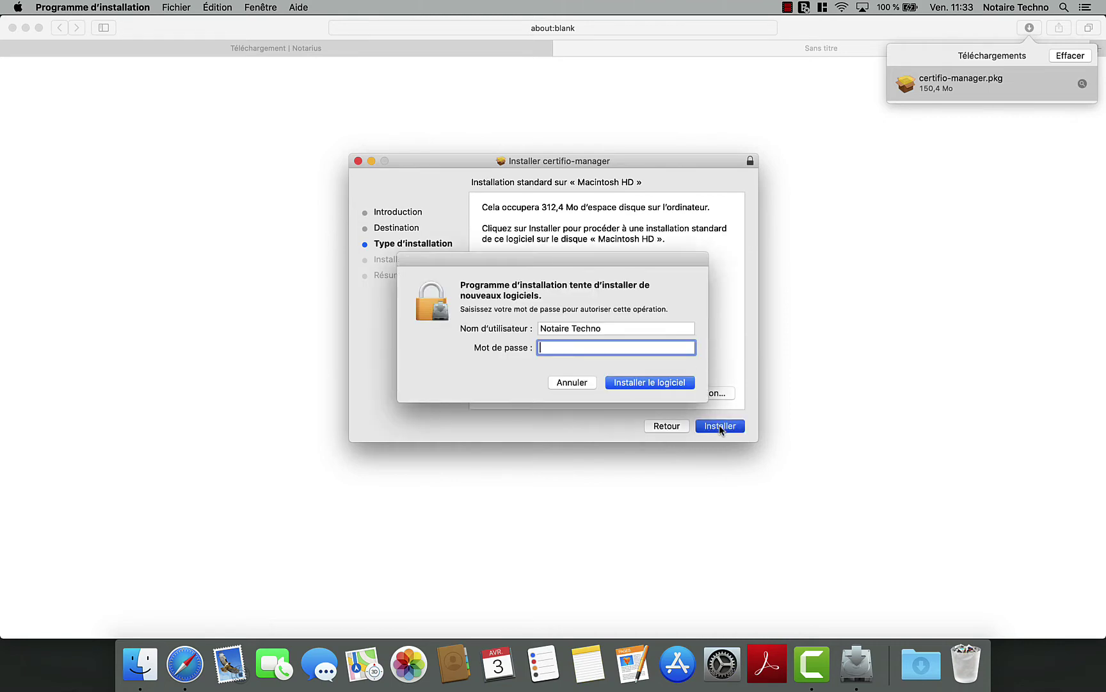
type("•••••••••")
key("Return")
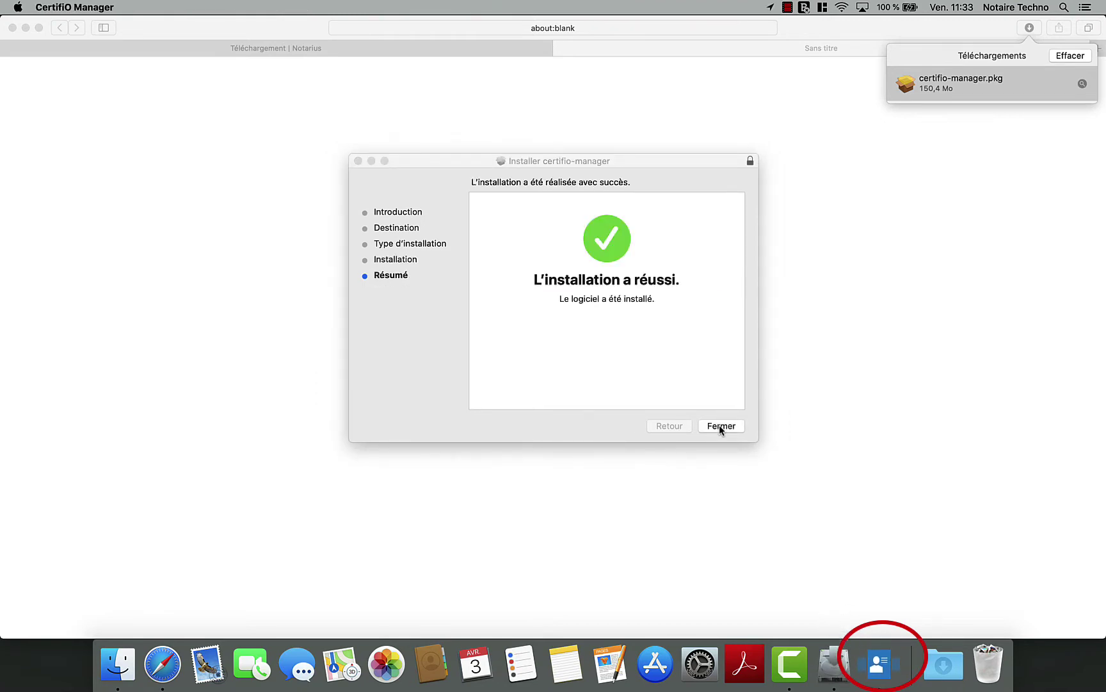
left_click(720, 425)
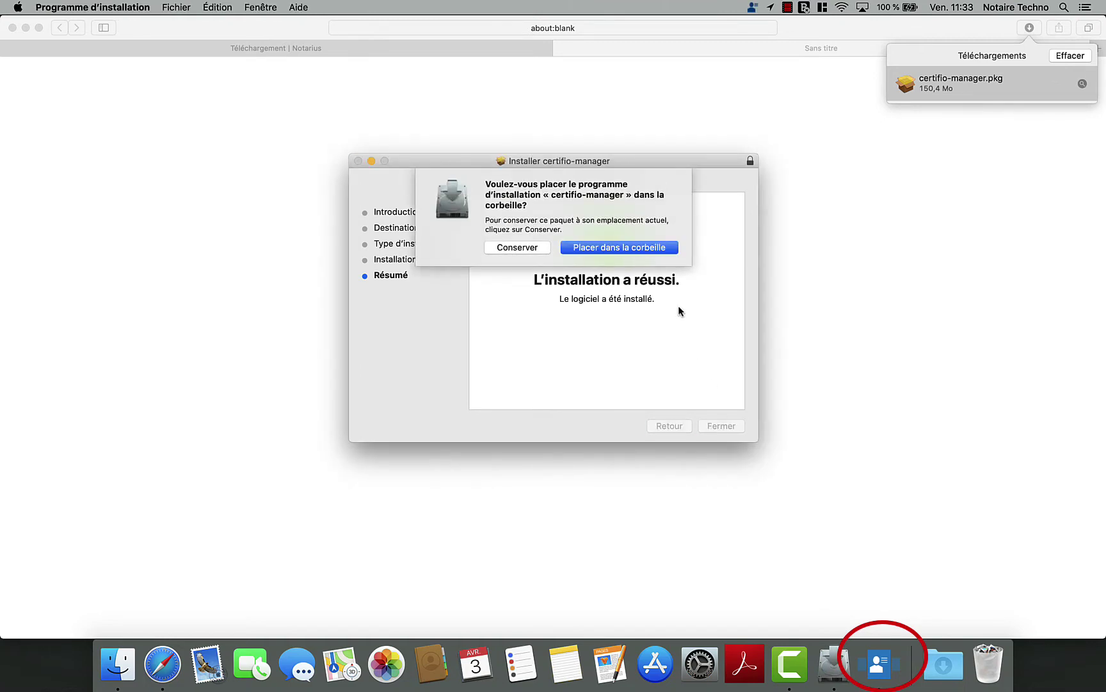
left_click(654, 248)
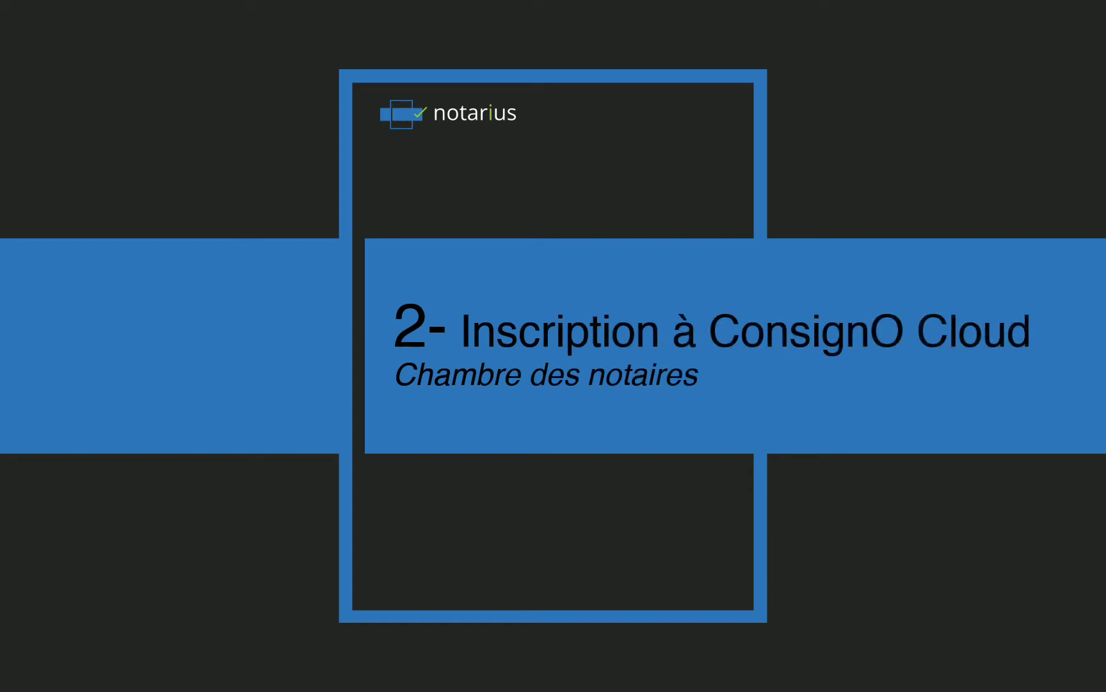
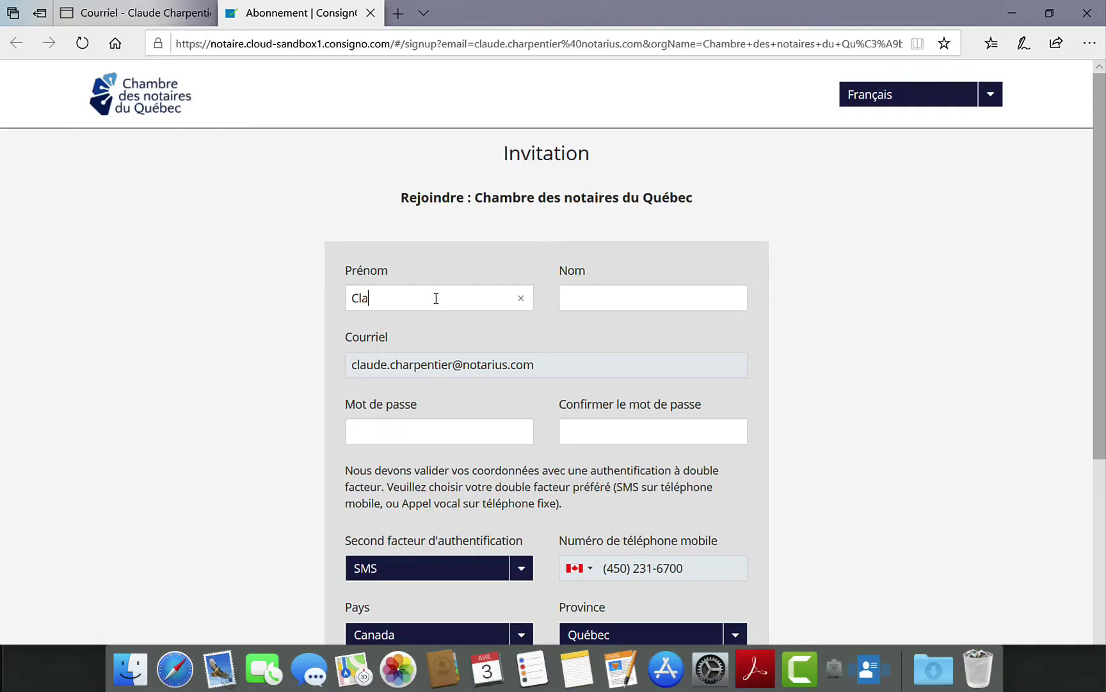
- Fill in the notary's first and last name and the account password on the signup form
key("Tab")
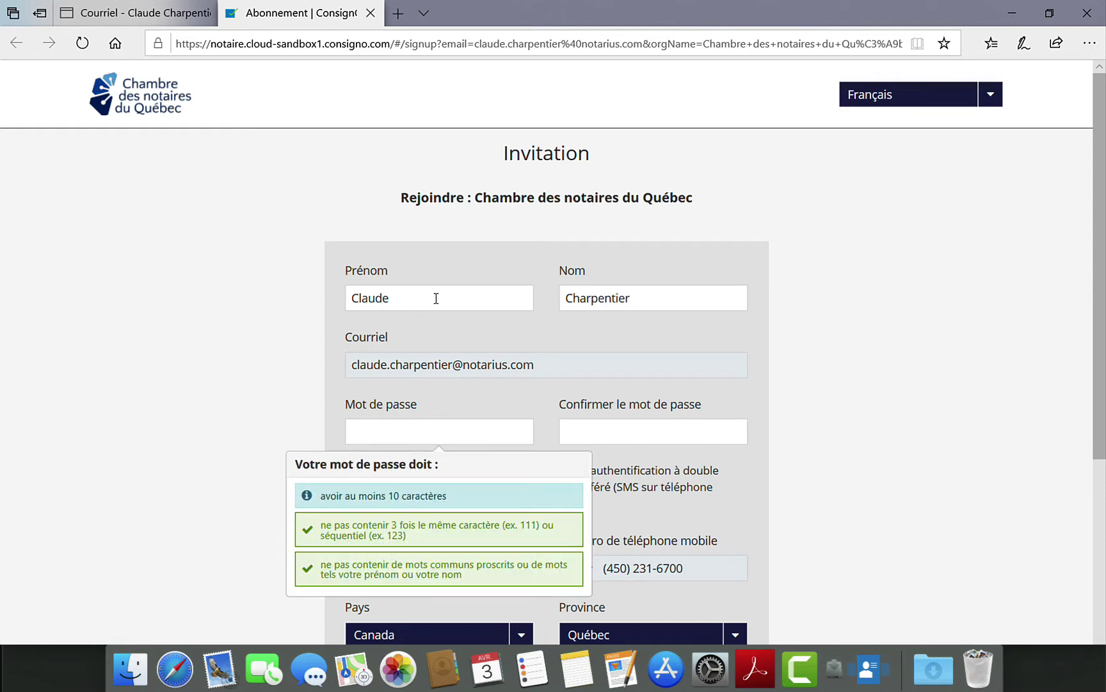
type("••••••••••")
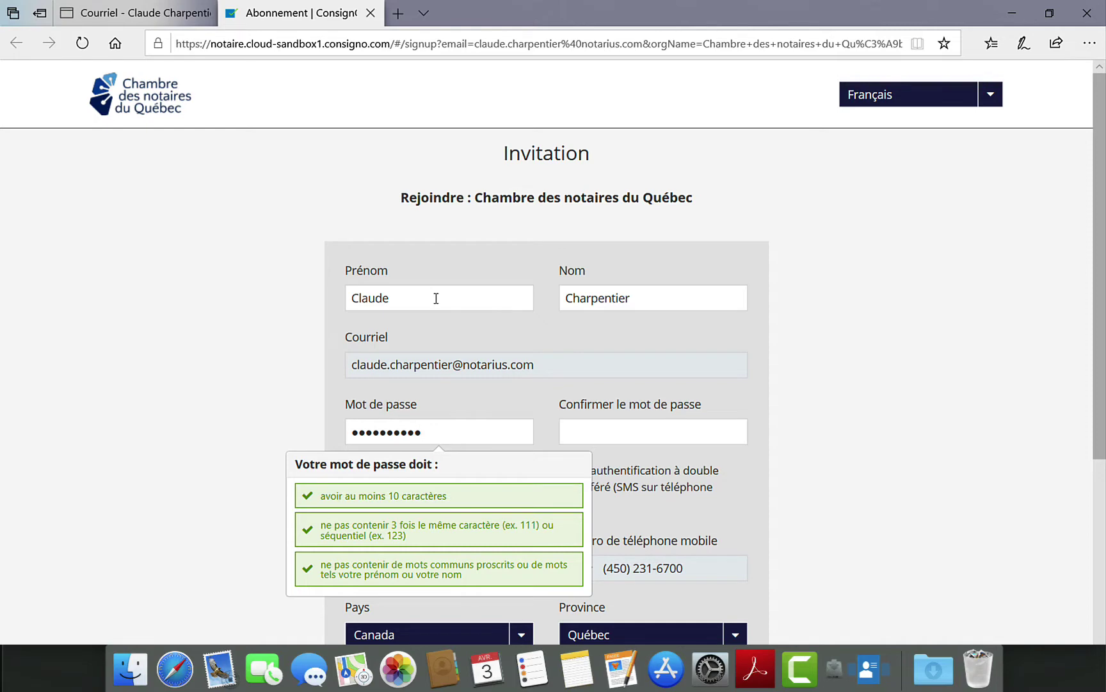
key("Tab")
type("••••••••••")
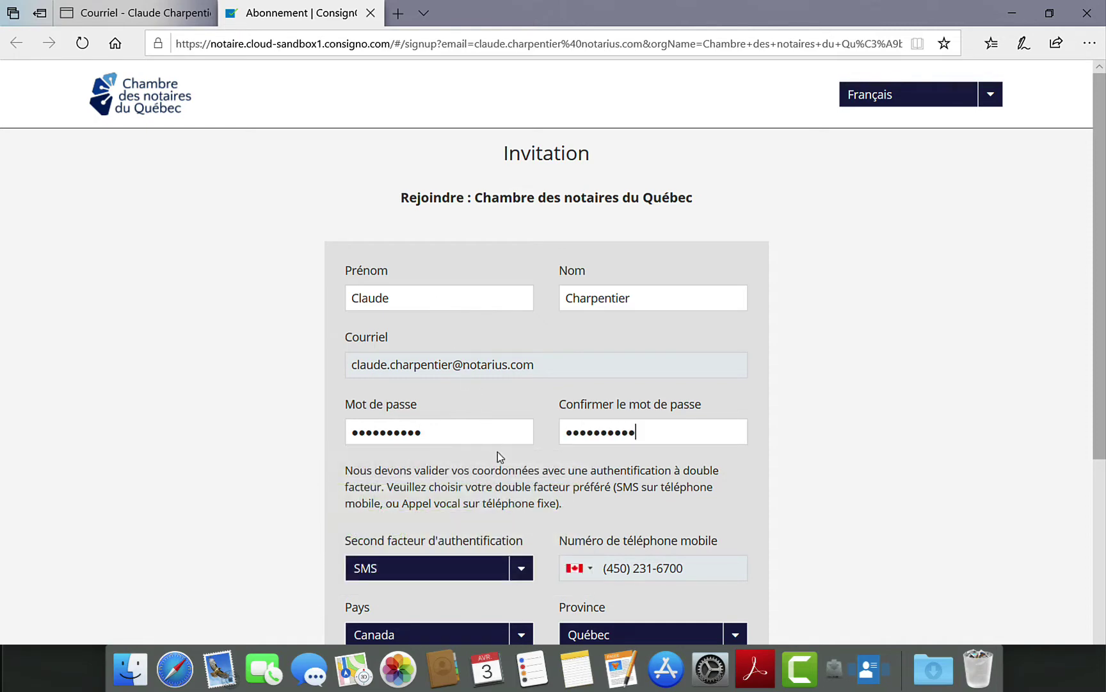
- Pass the reCAPTCHA, submit the signup, and validate the SMS verification code
scroll(498, 452, "down", 3)
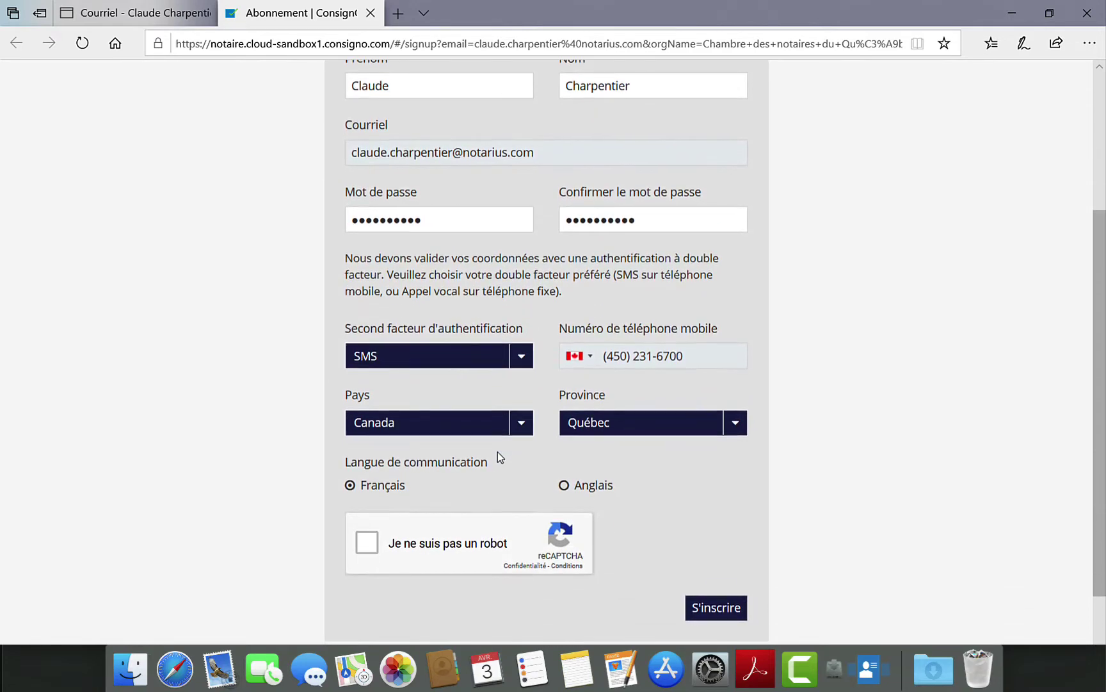
left_click(368, 543)
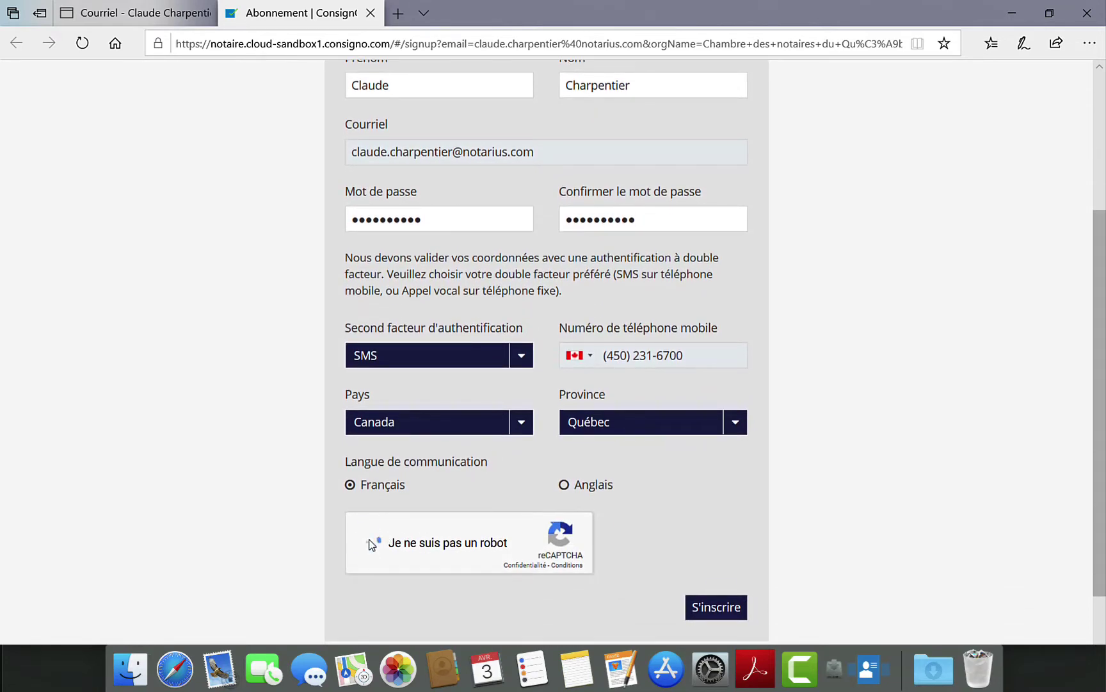
left_click(716, 607)
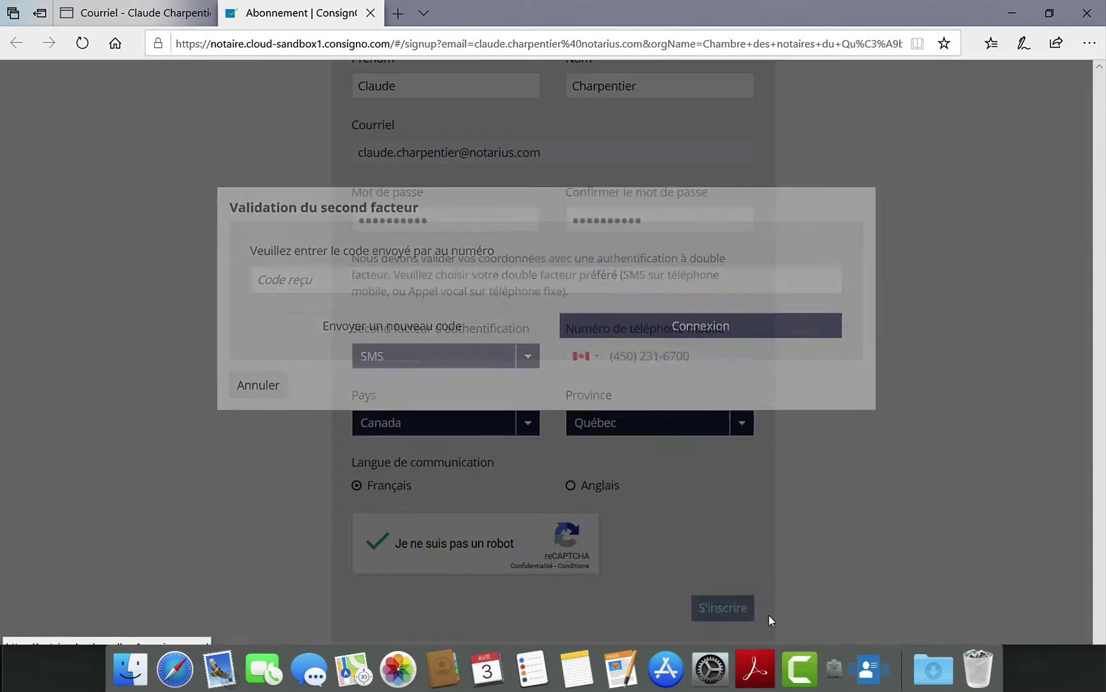
type("816515")
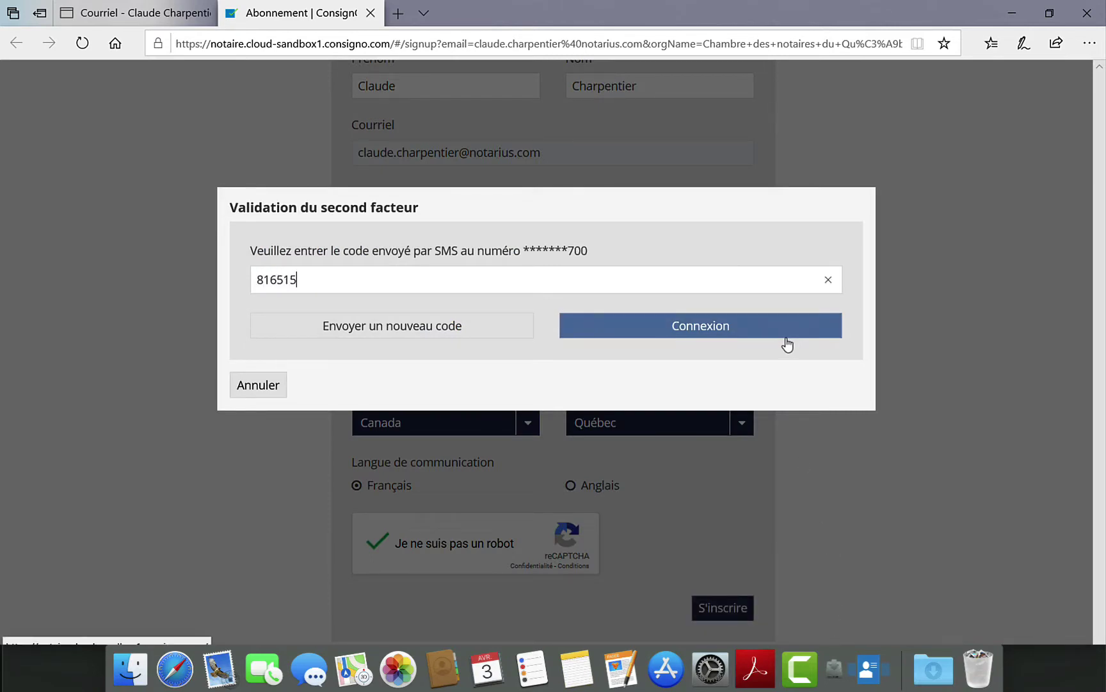
left_click(784, 336)
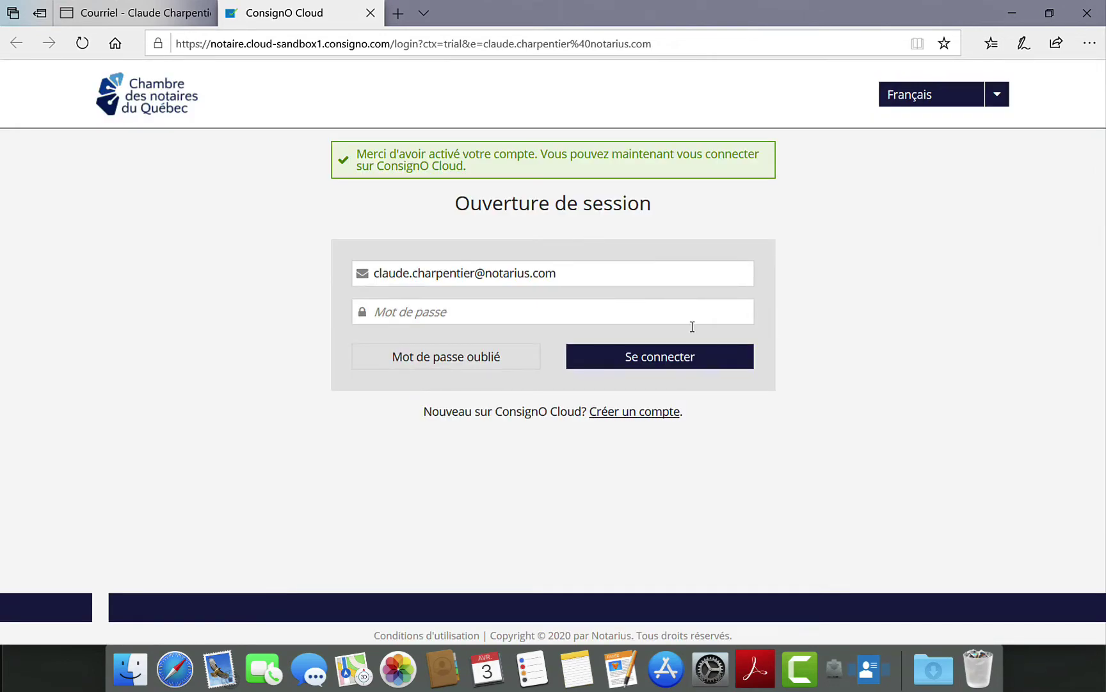
- Sign in to ConsignO Cloud with the account password to reach Mes projets
left_click(661, 312)
type("••••••••")
left_click(666, 361)
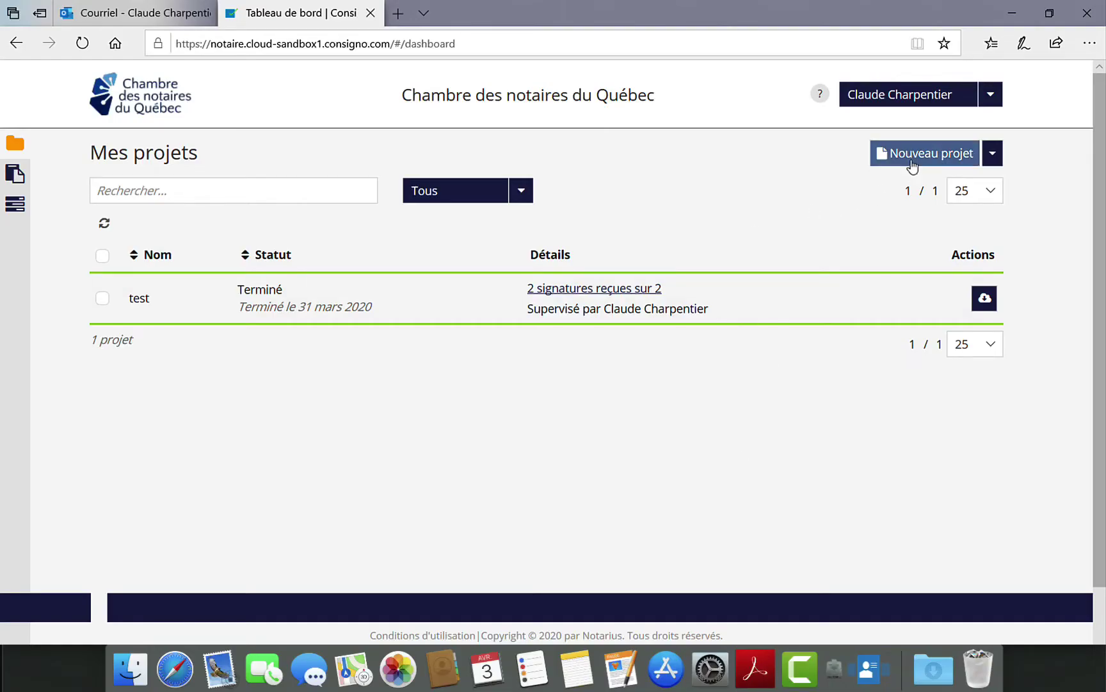
- Create the project 'Acte notarié technologique' with expiration date 08/04/2020
left_click(926, 159)
type("Ac")
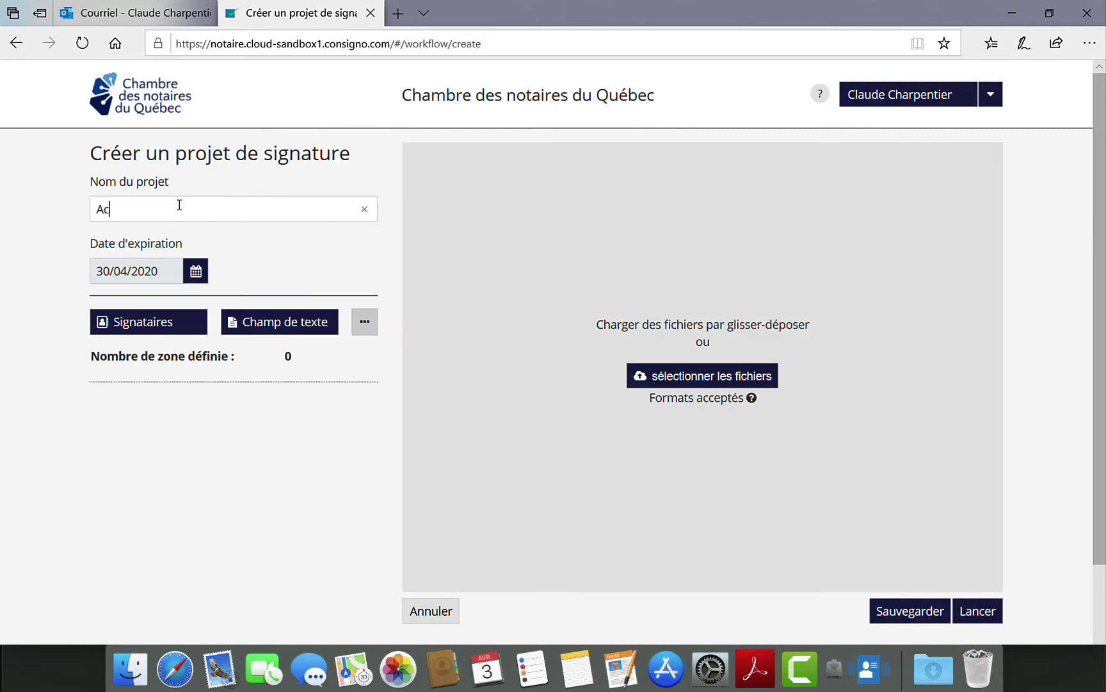
type("te notarié technologique")
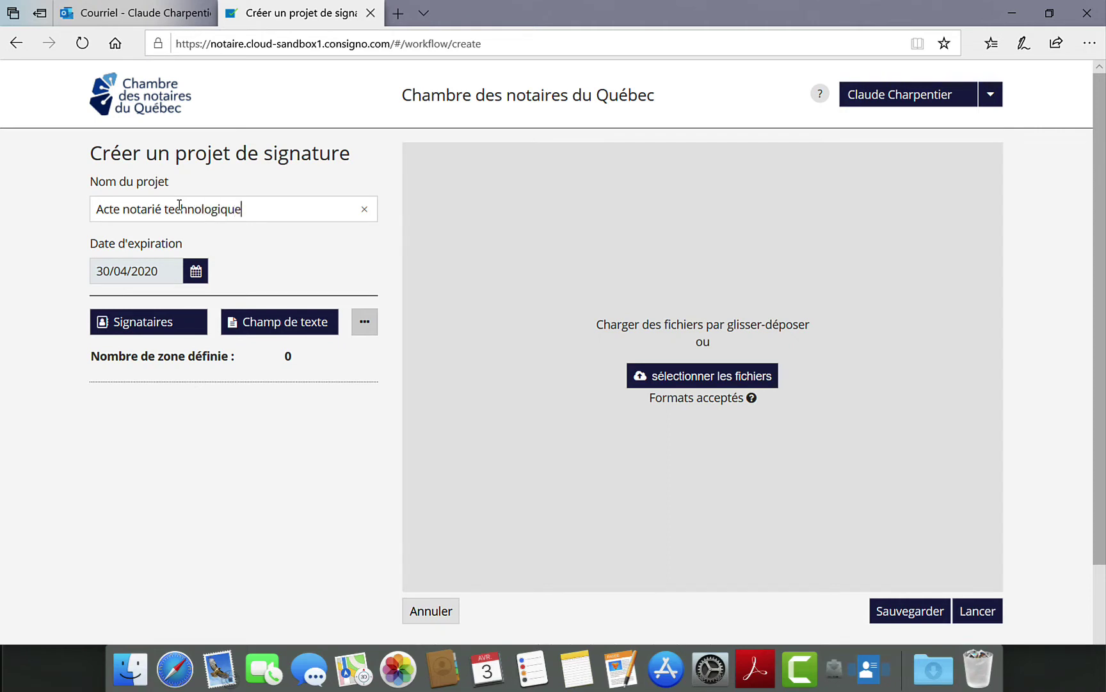
left_click(197, 272)
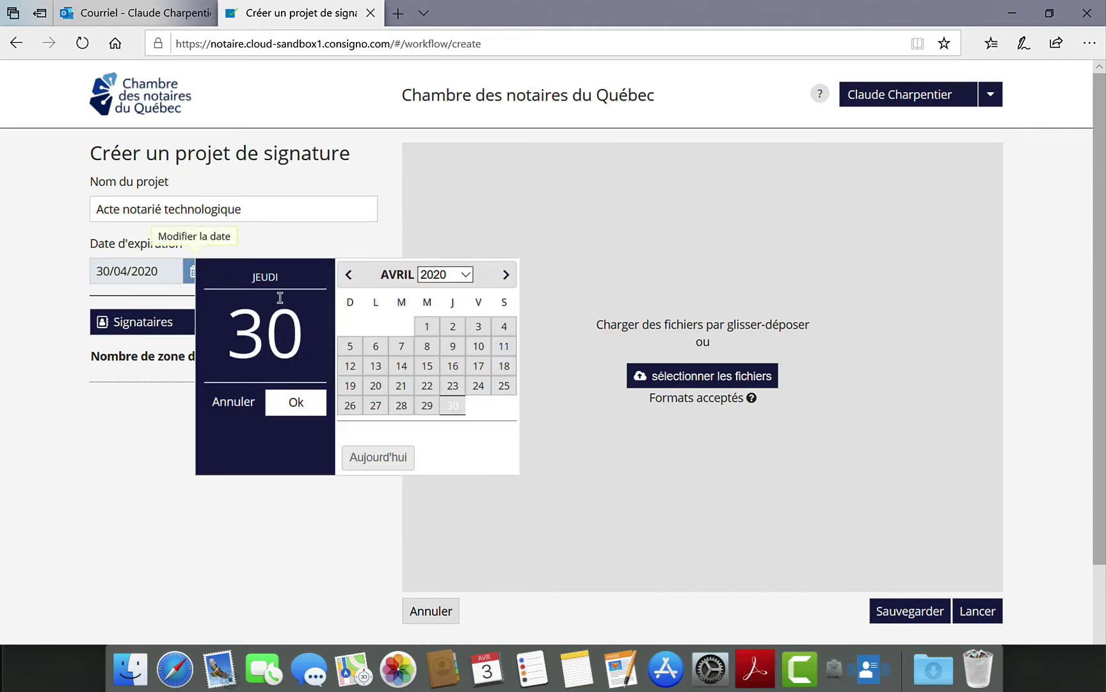
left_click(428, 347)
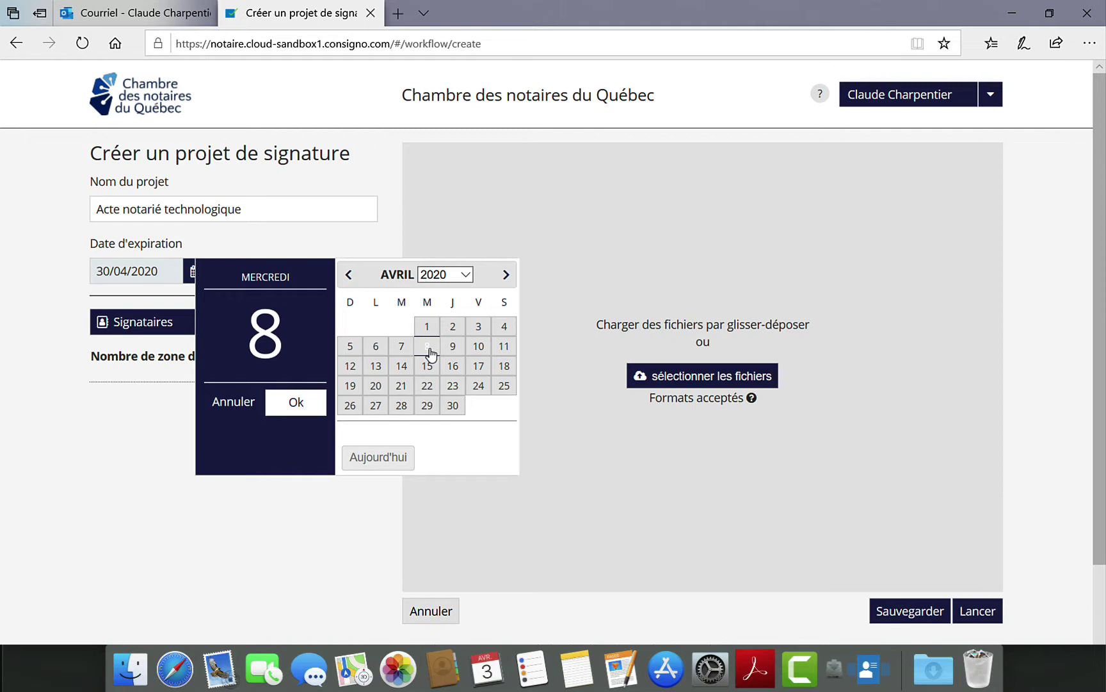
left_click(295, 403)
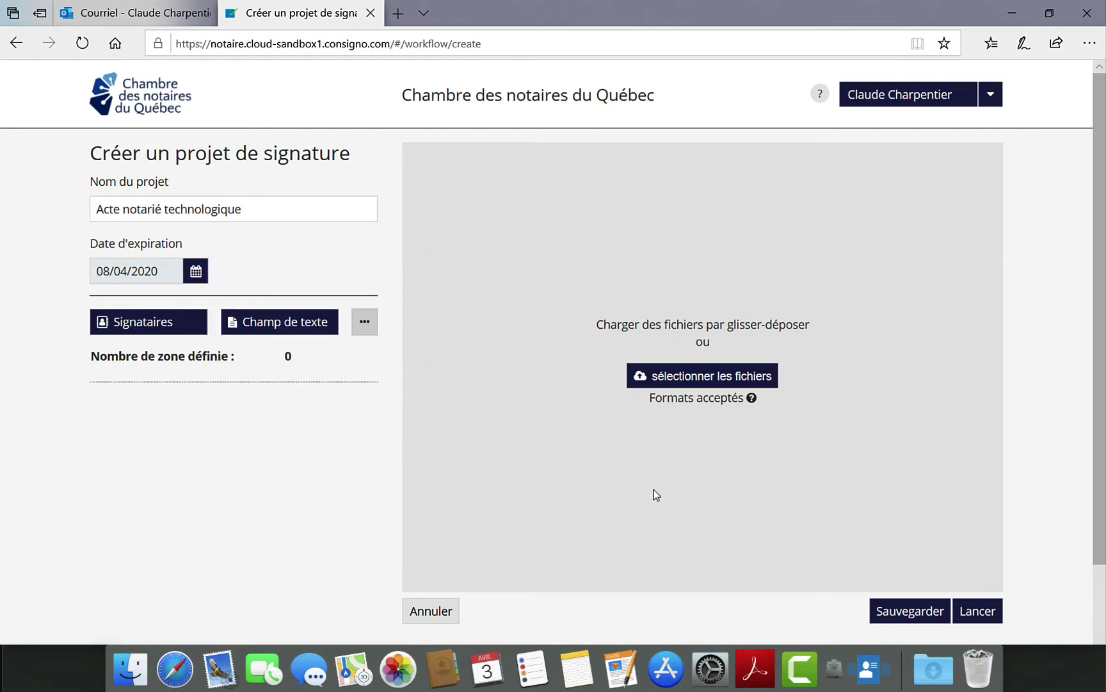
left_click(774, 381)
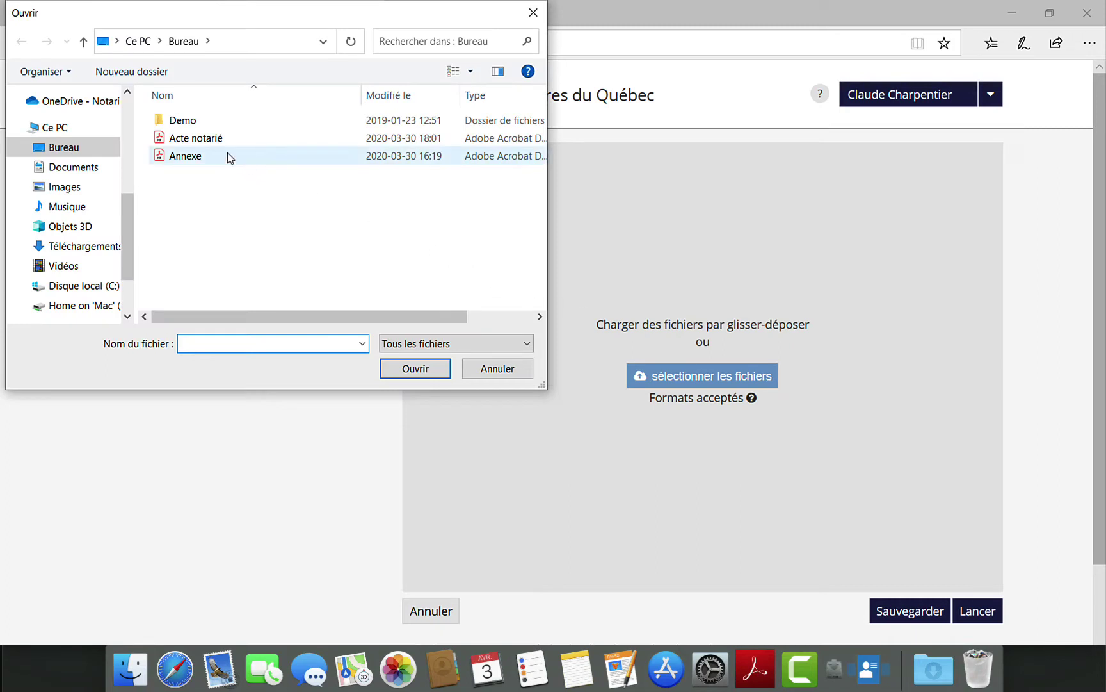
- Upload the Acte notarié and Annexe files, then display the Acte notarié document
double_click(220, 142)
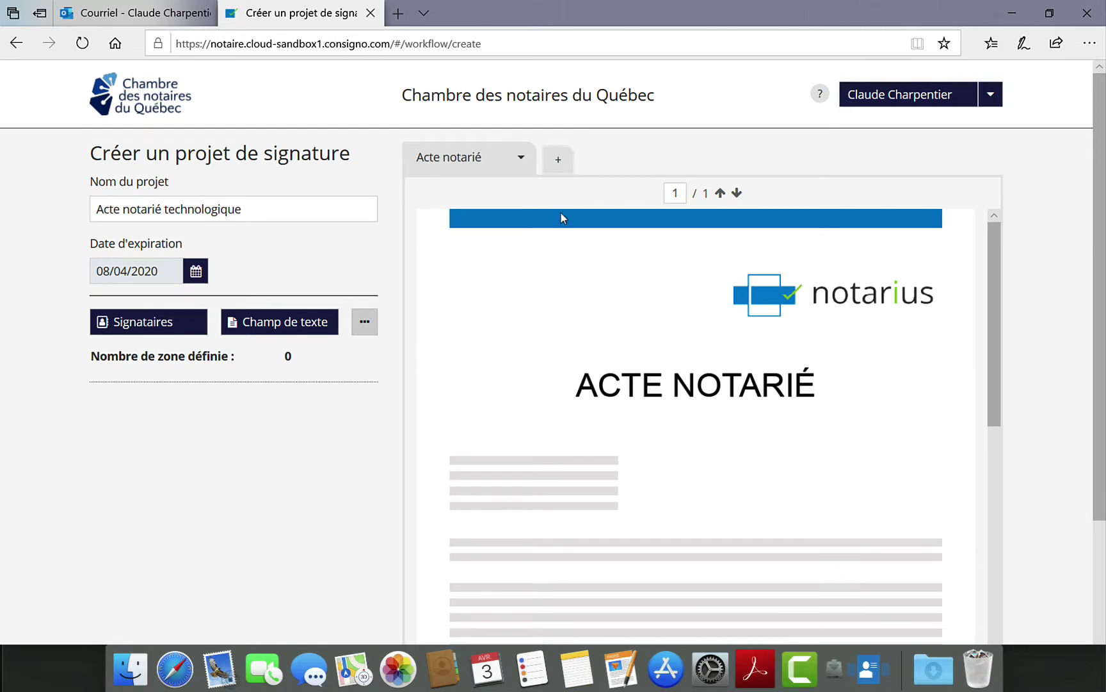
left_click(558, 165)
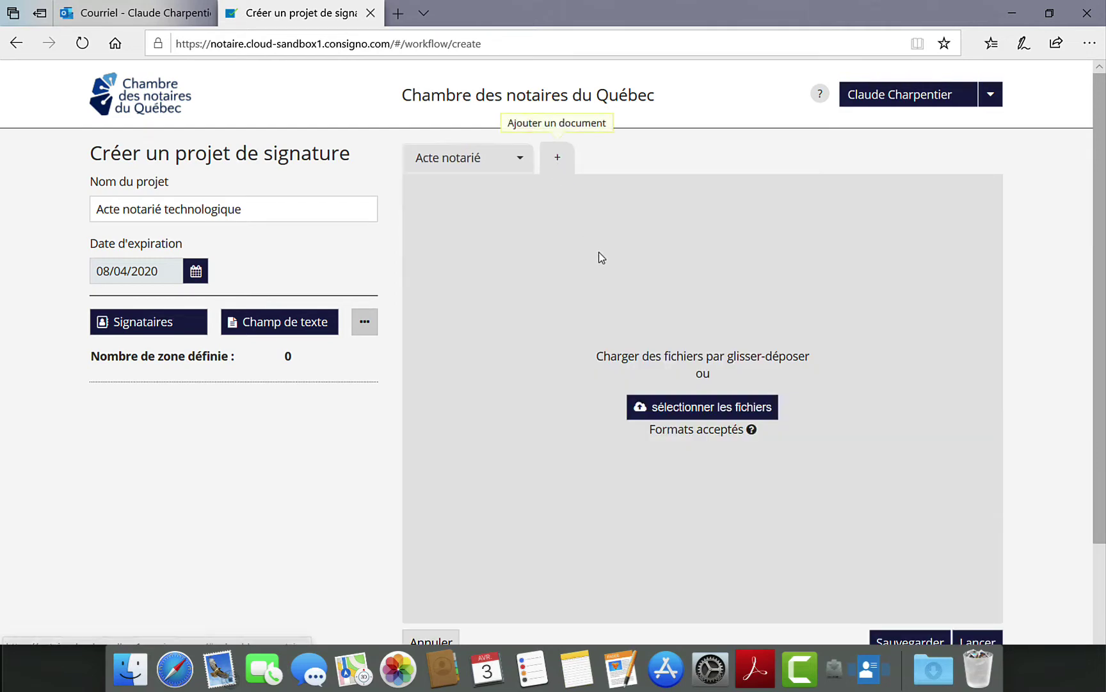
left_click(643, 411)
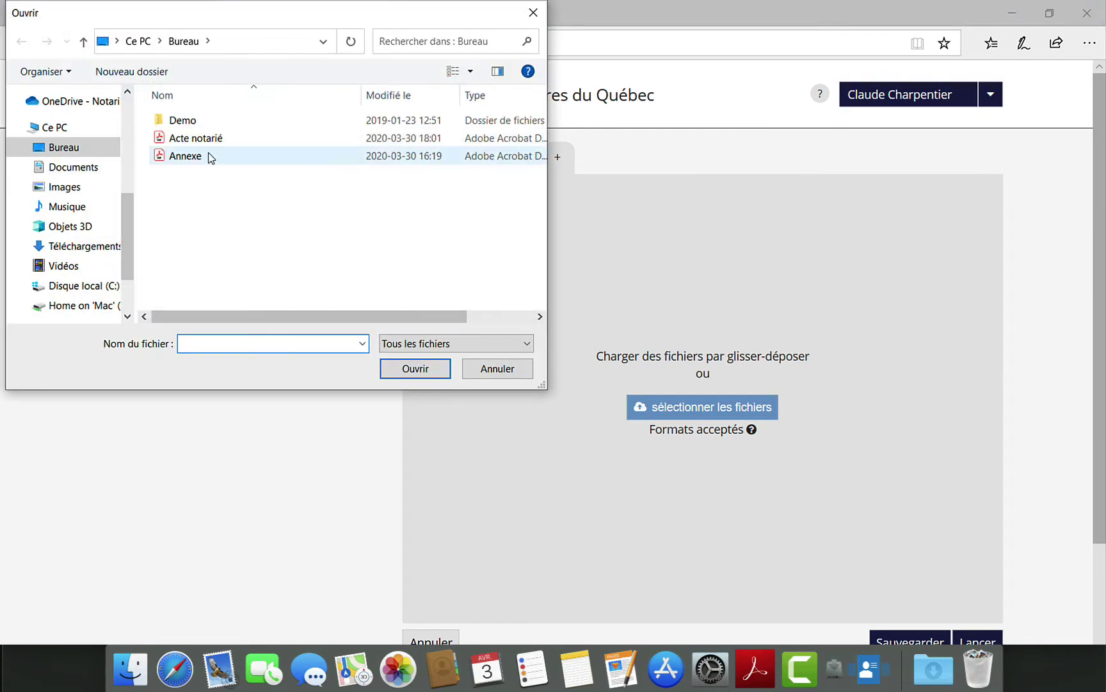
double_click(205, 156)
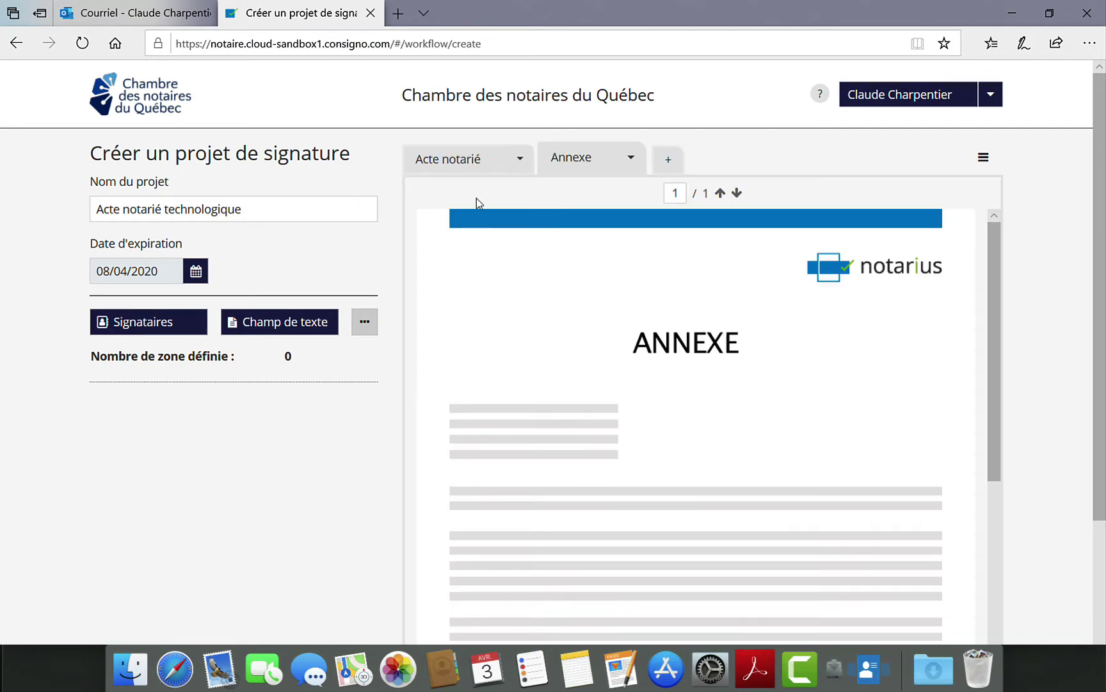
left_click(472, 167)
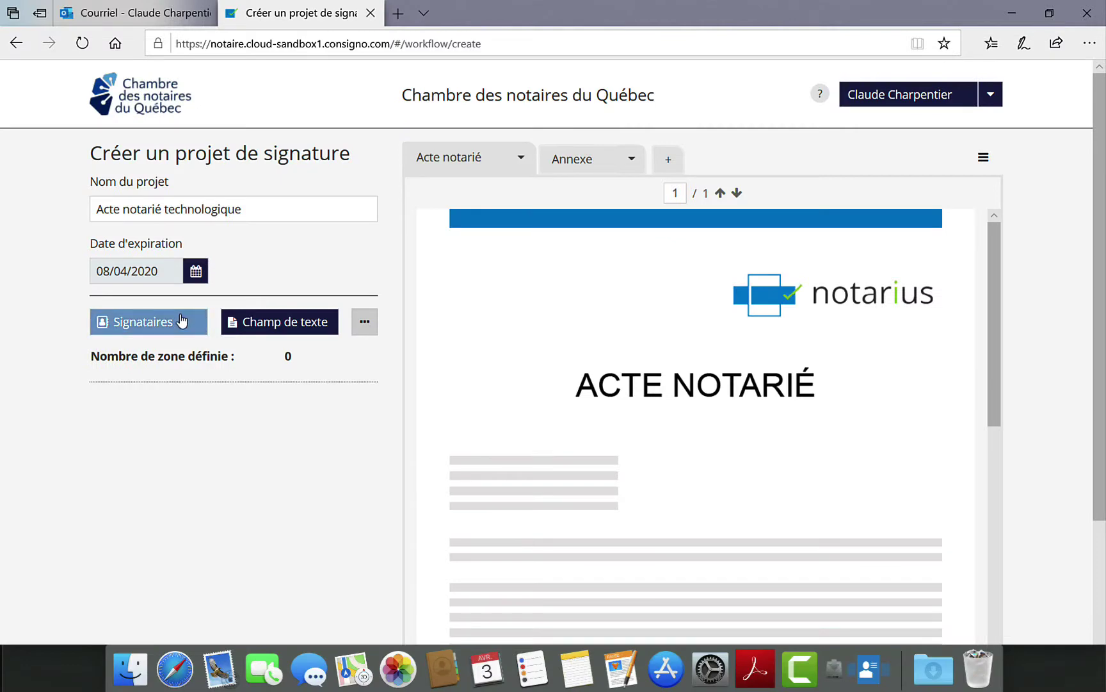
- Add the notary as signatory with a CertifiO digital signature, using their first CertifiO pour Employés certificate
left_click(181, 319)
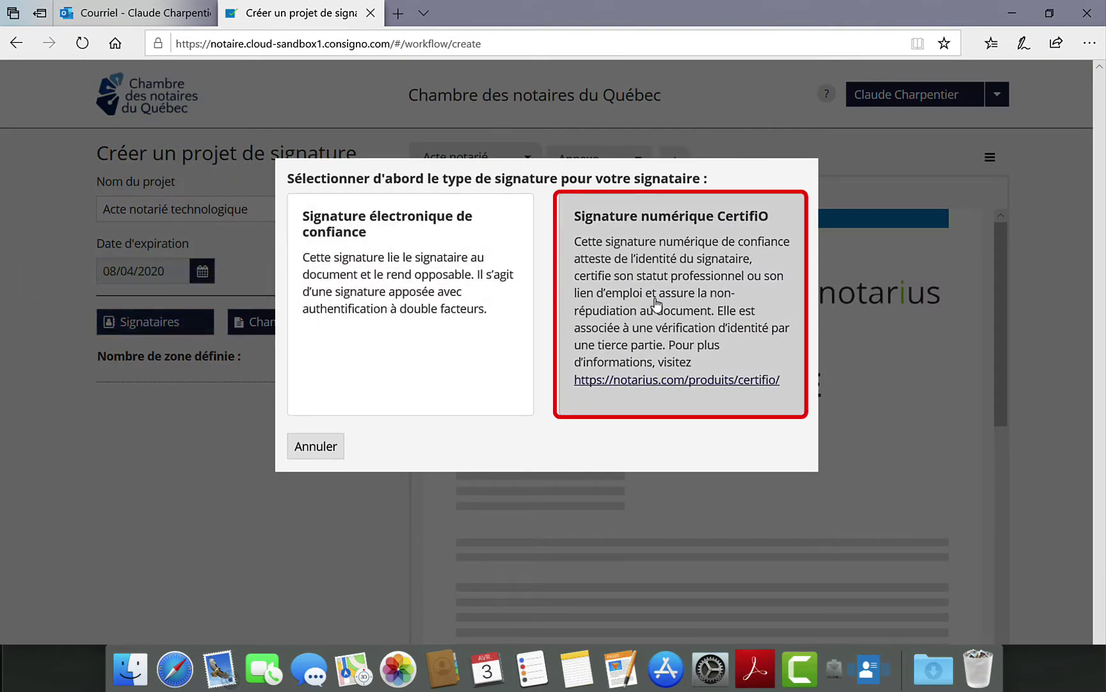
left_click(657, 302)
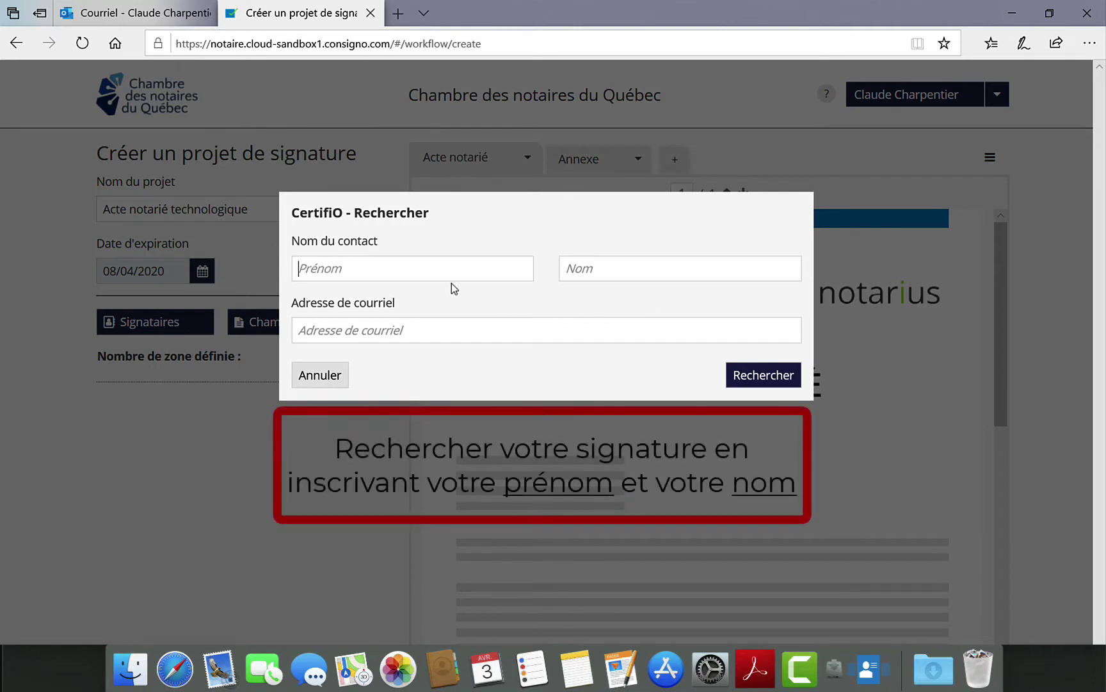
key("Tab")
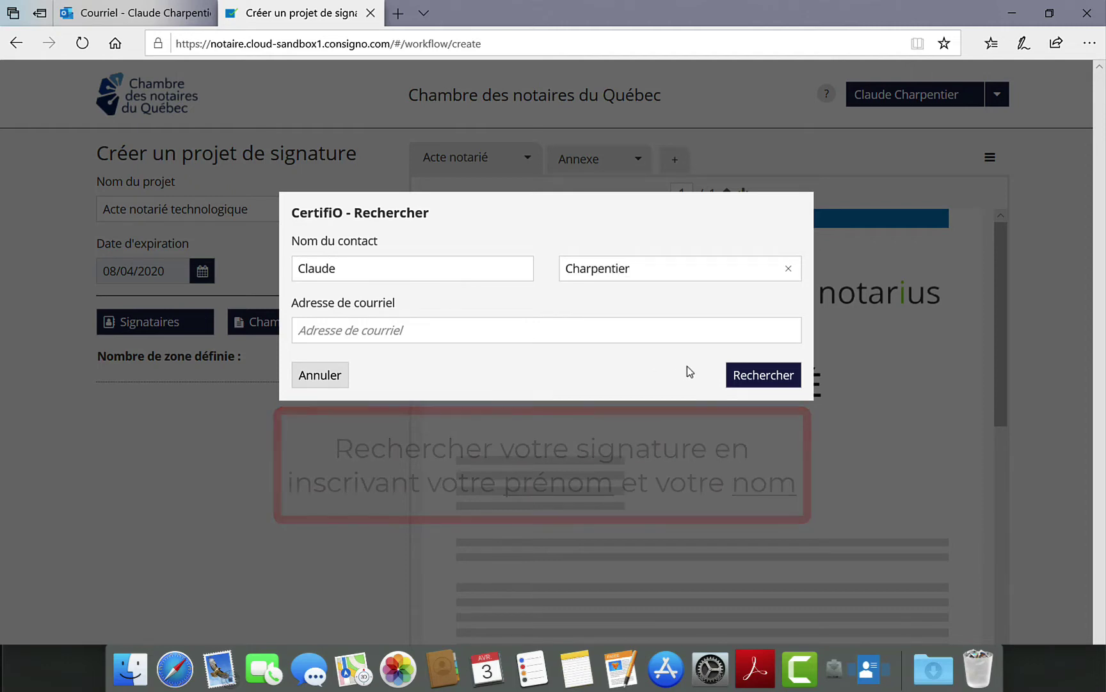
left_click(756, 377)
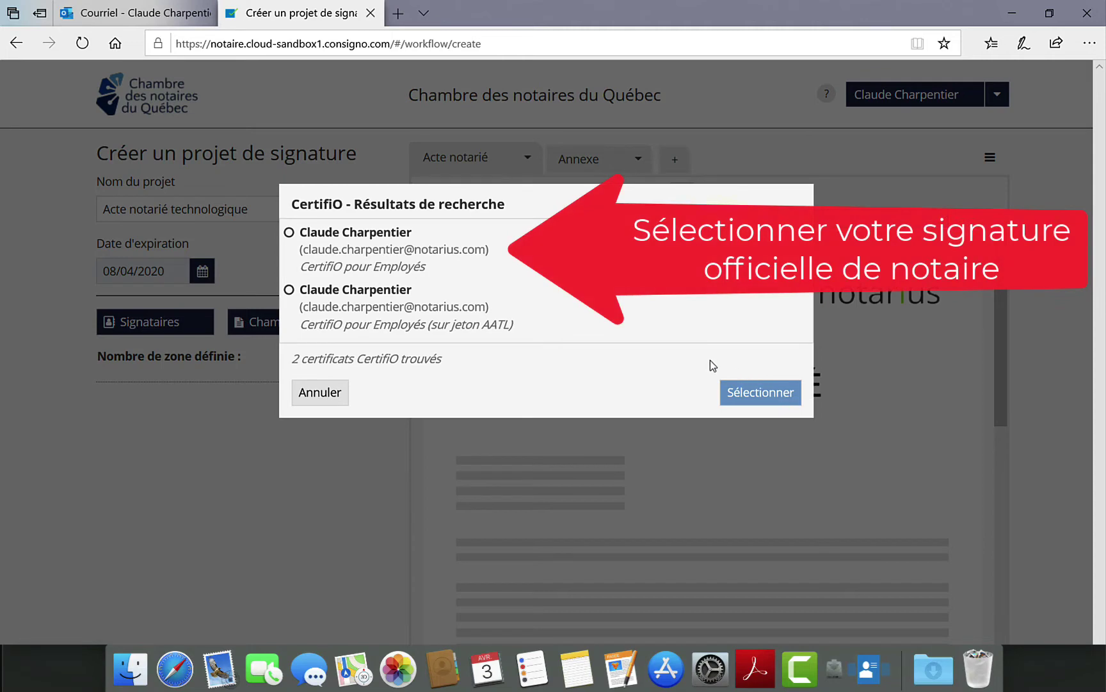
left_click(290, 232)
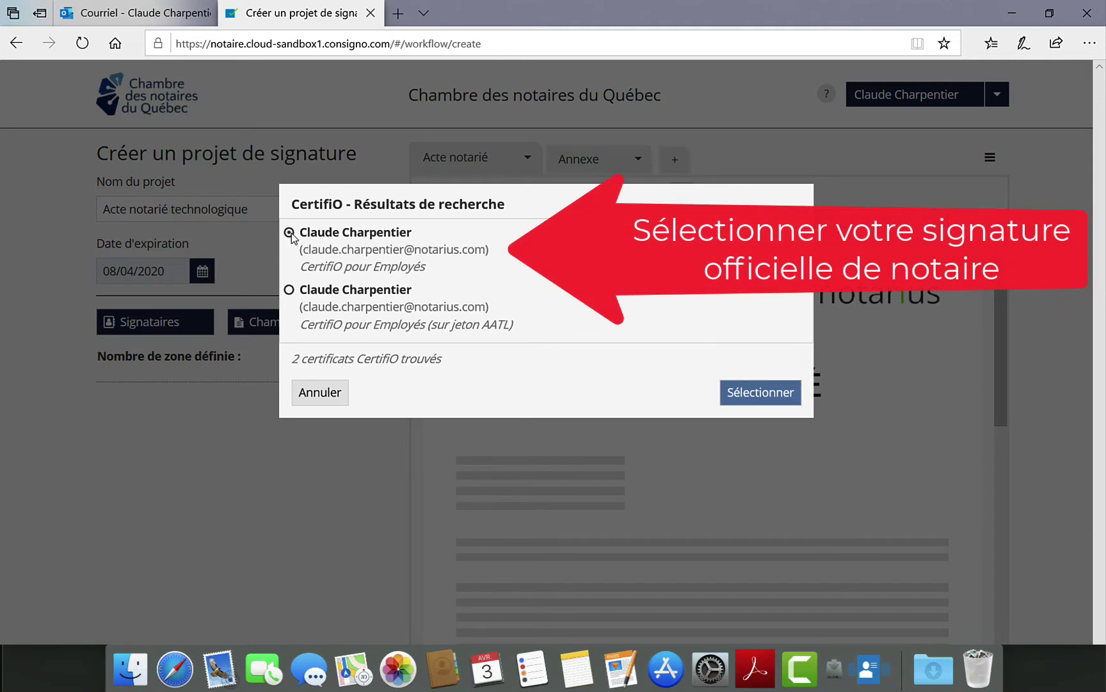
left_click(732, 399)
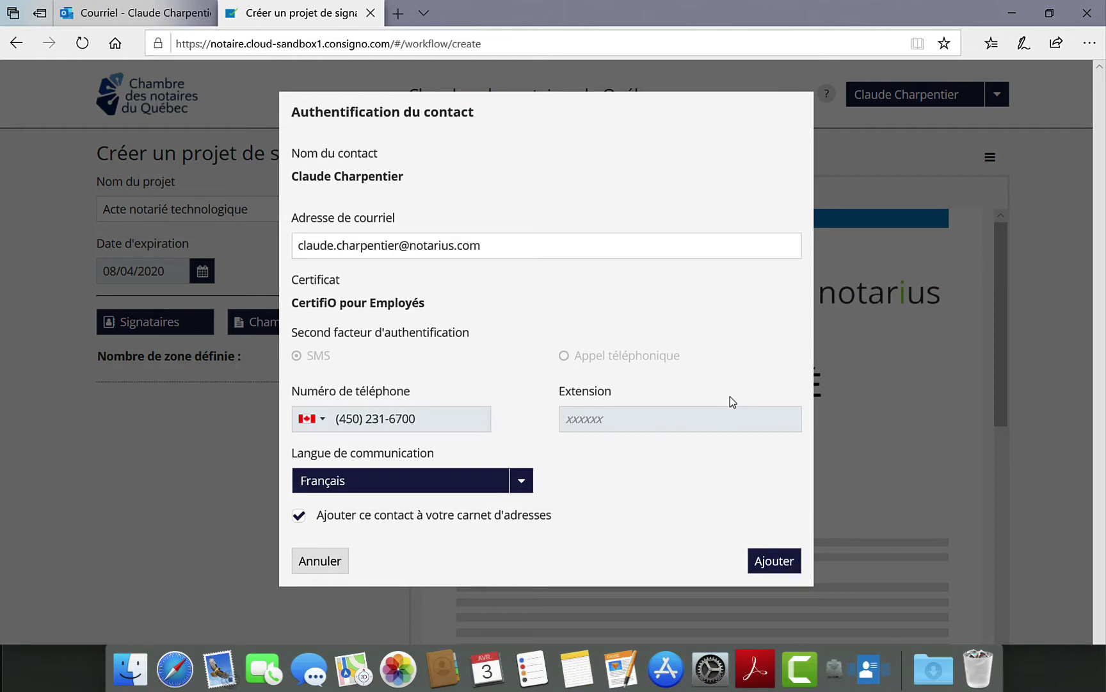
left_click(770, 567)
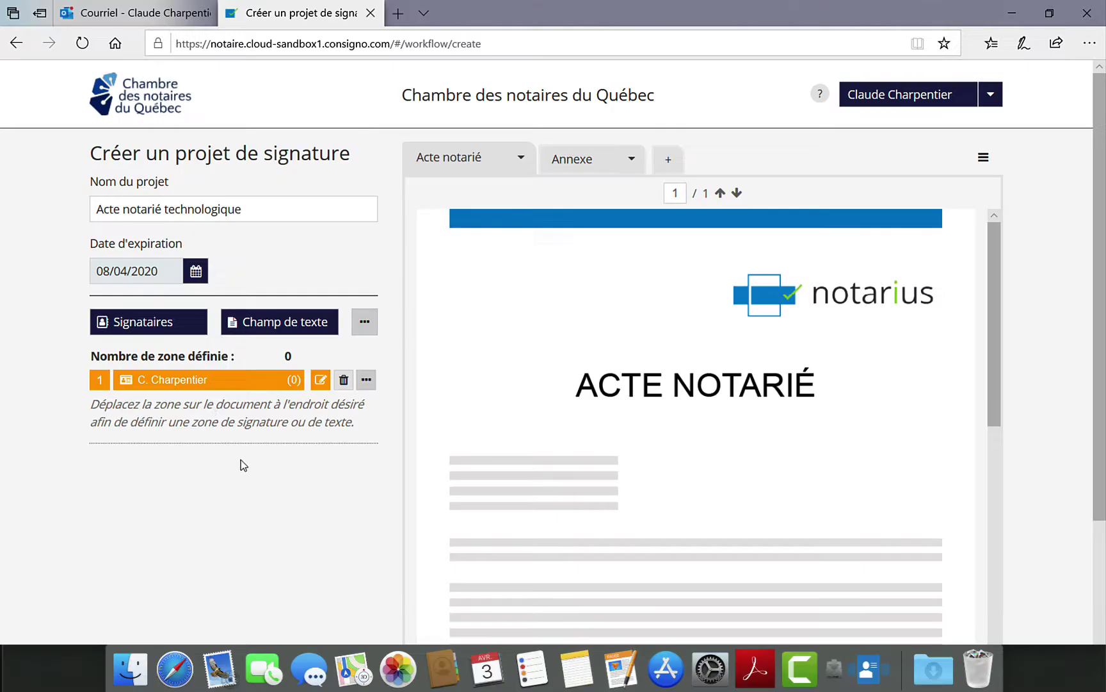
- Add the second signatory with a trusted electronic signature, entering their name, e-mail and SMS phone number
left_click(181, 333)
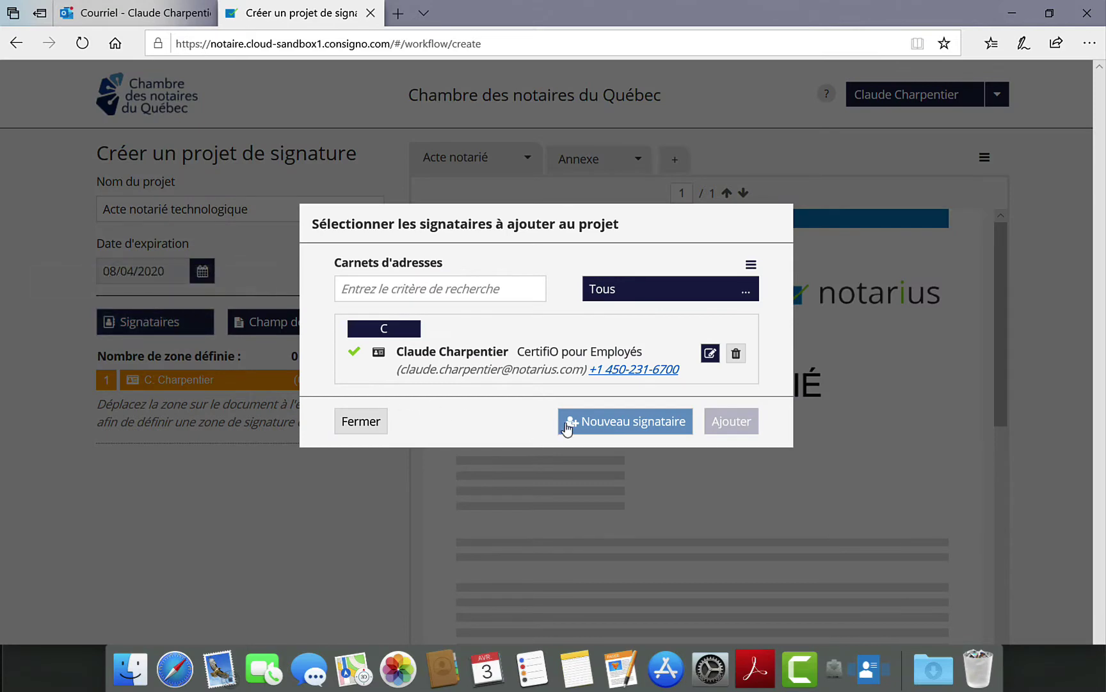
left_click(602, 427)
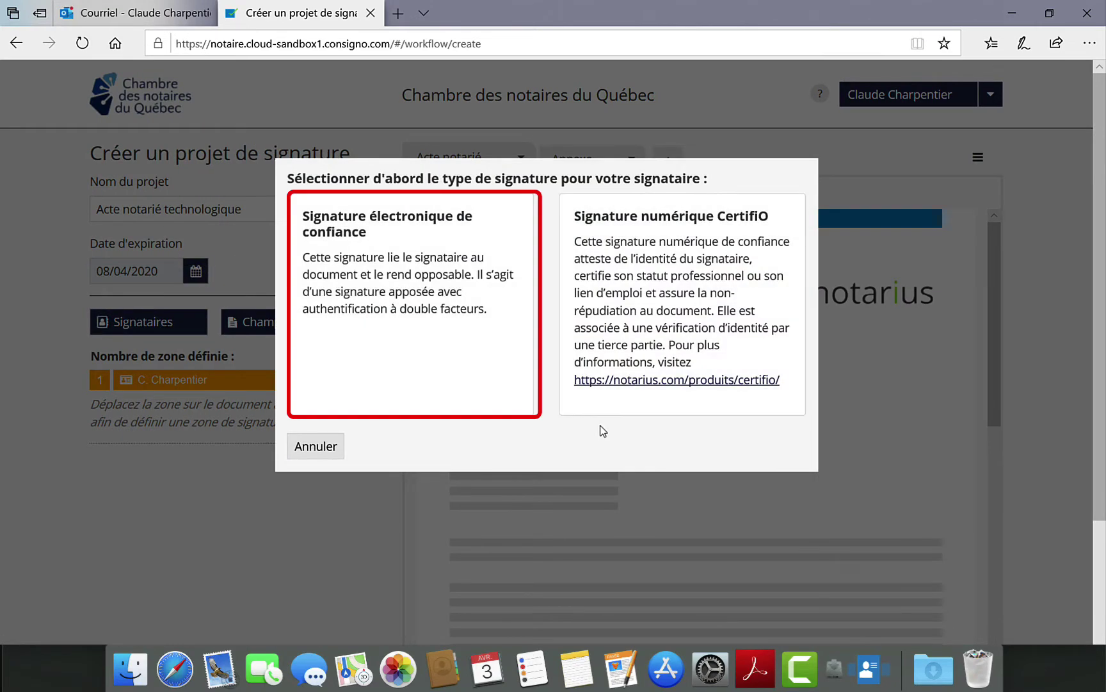
left_click(442, 370)
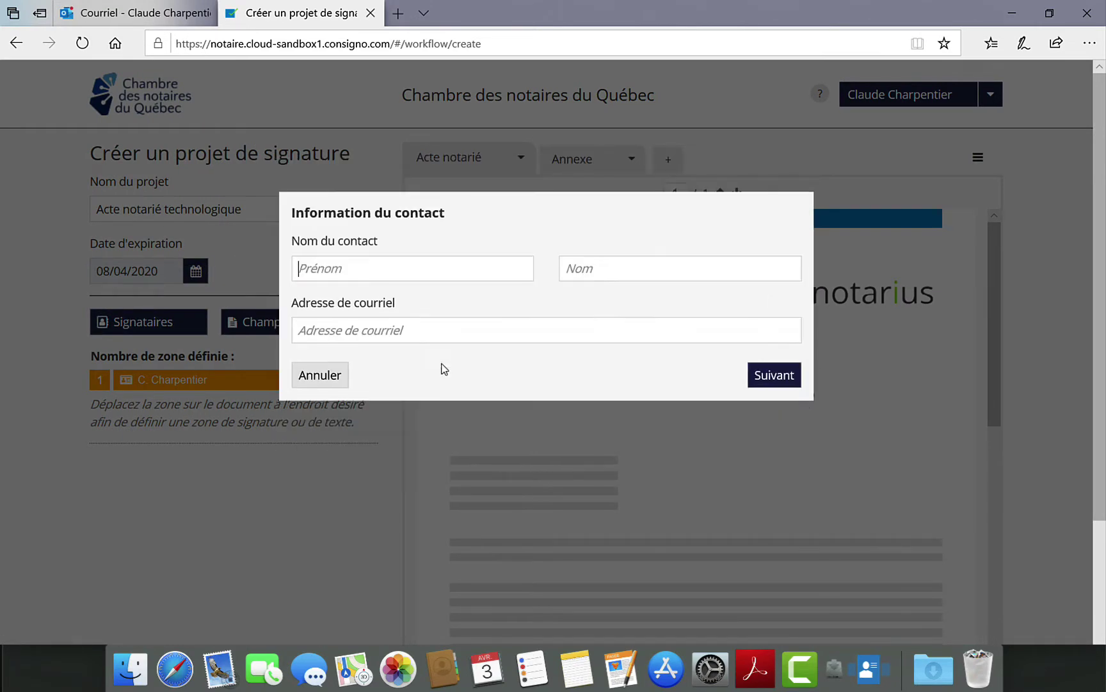
type("Sylvie")
type("S")
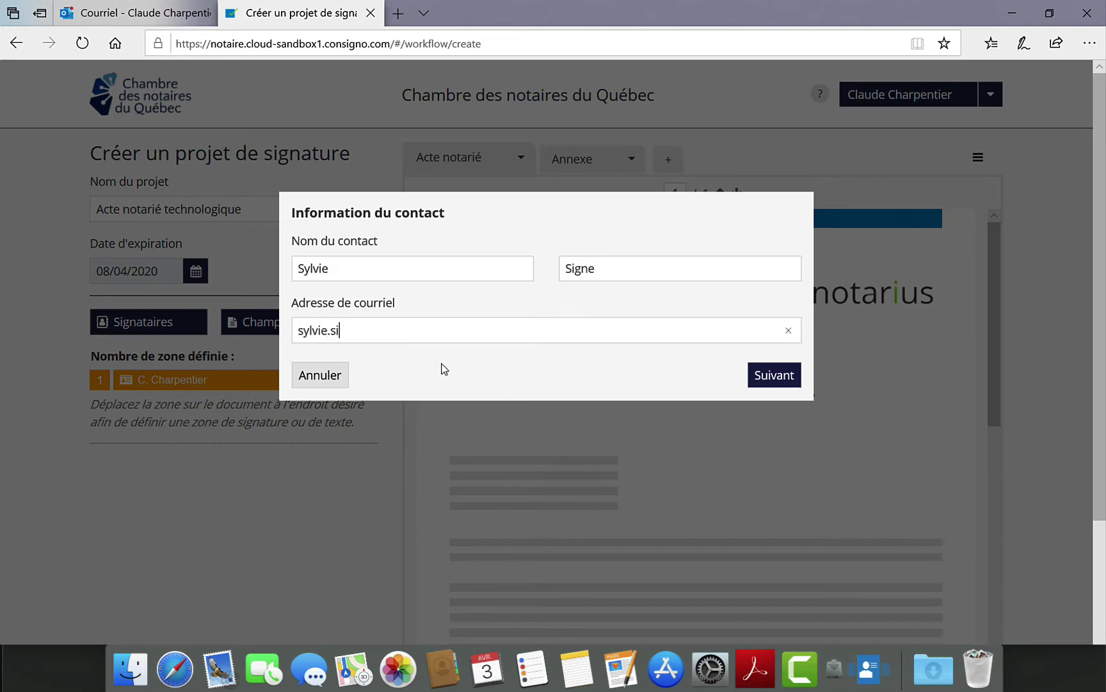
left_click(767, 377)
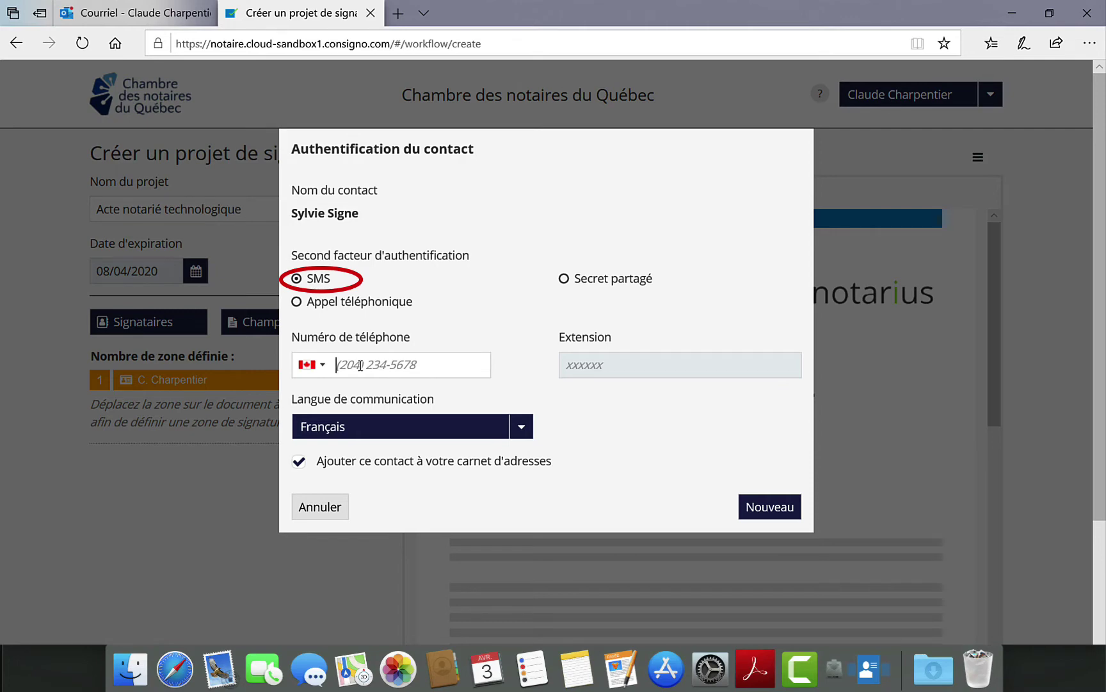
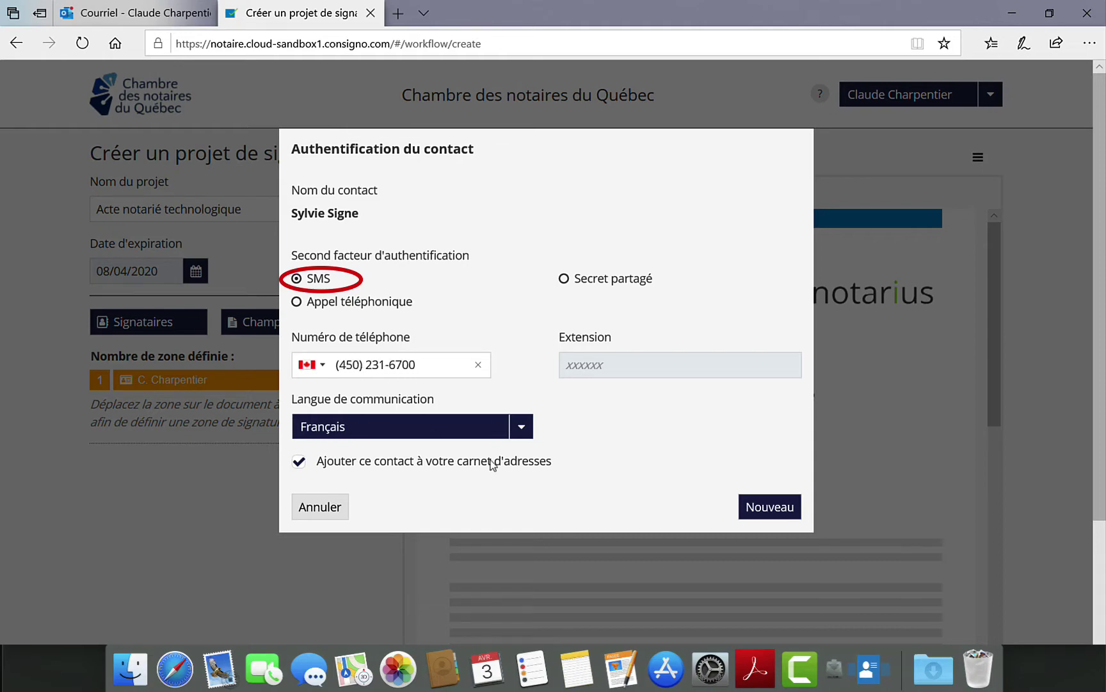
left_click(755, 516)
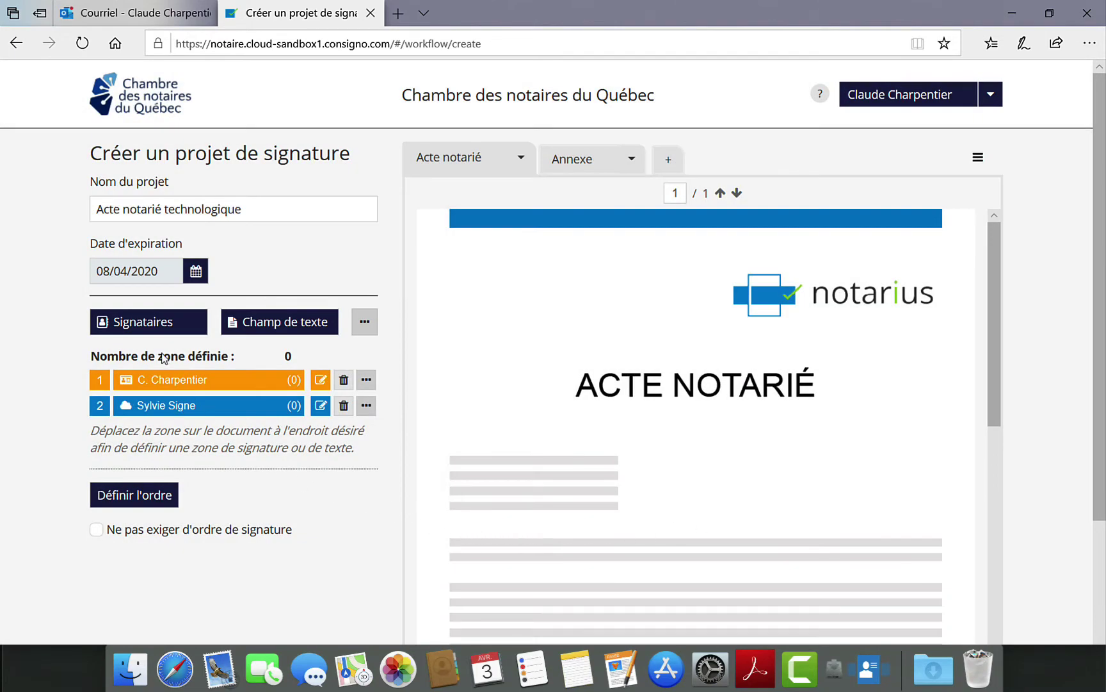
- Add the third signatory the same way, with name, e-mail and SMS phone number
left_click(177, 324)
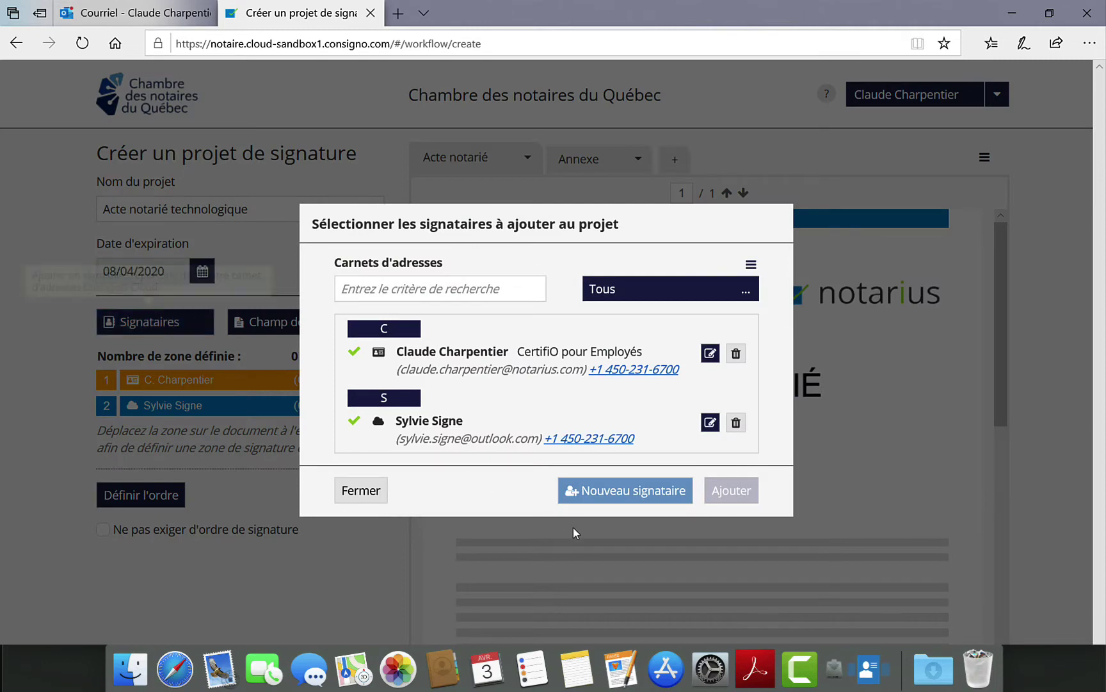
left_click(585, 491)
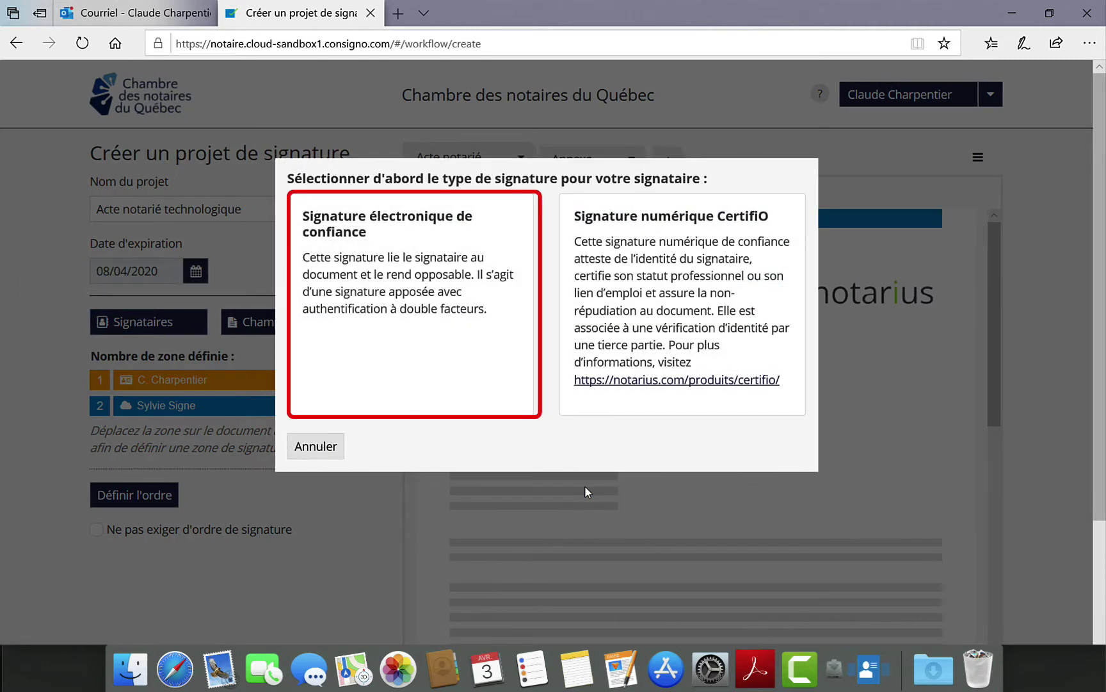
left_click(487, 391)
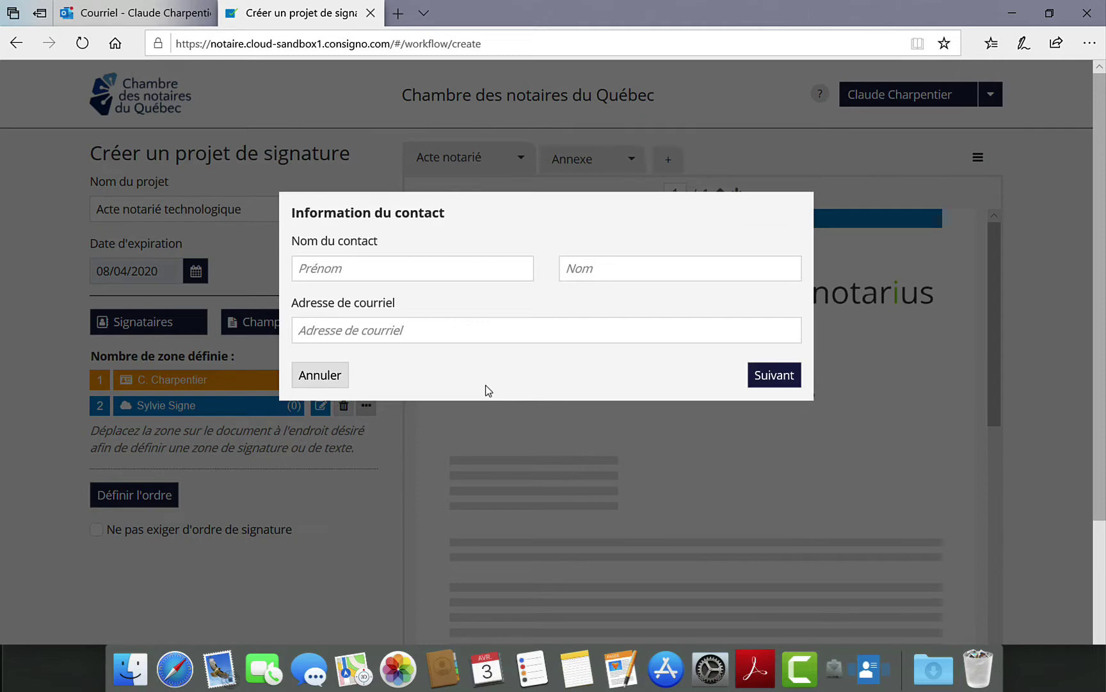
type("C")
type("Lav")
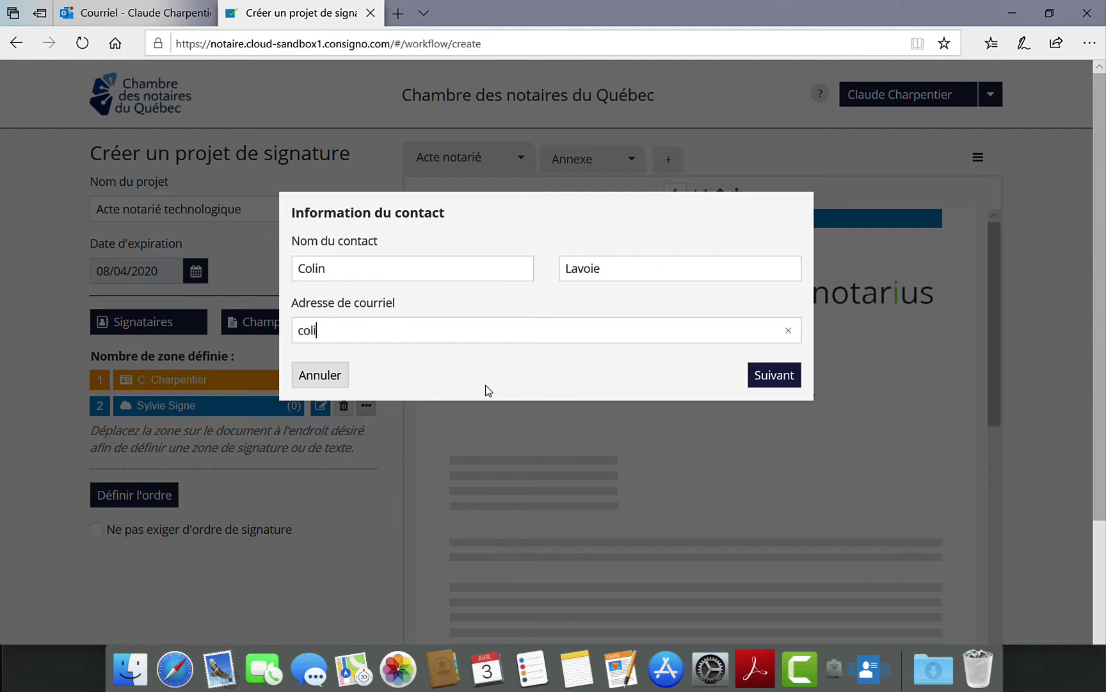
left_click(775, 378)
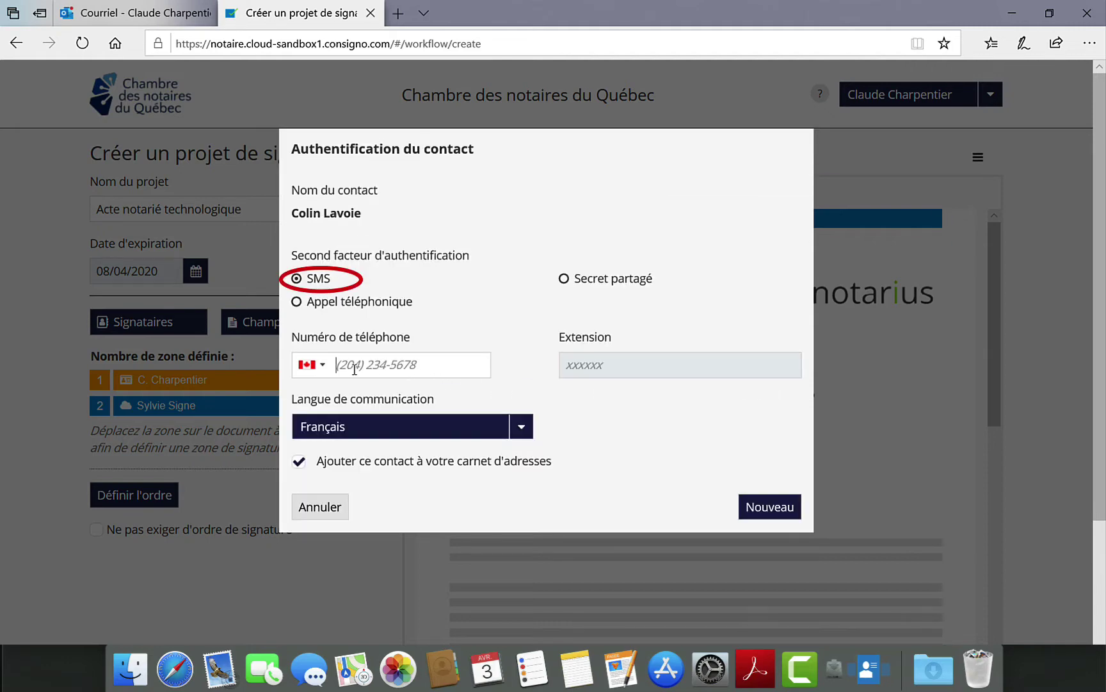
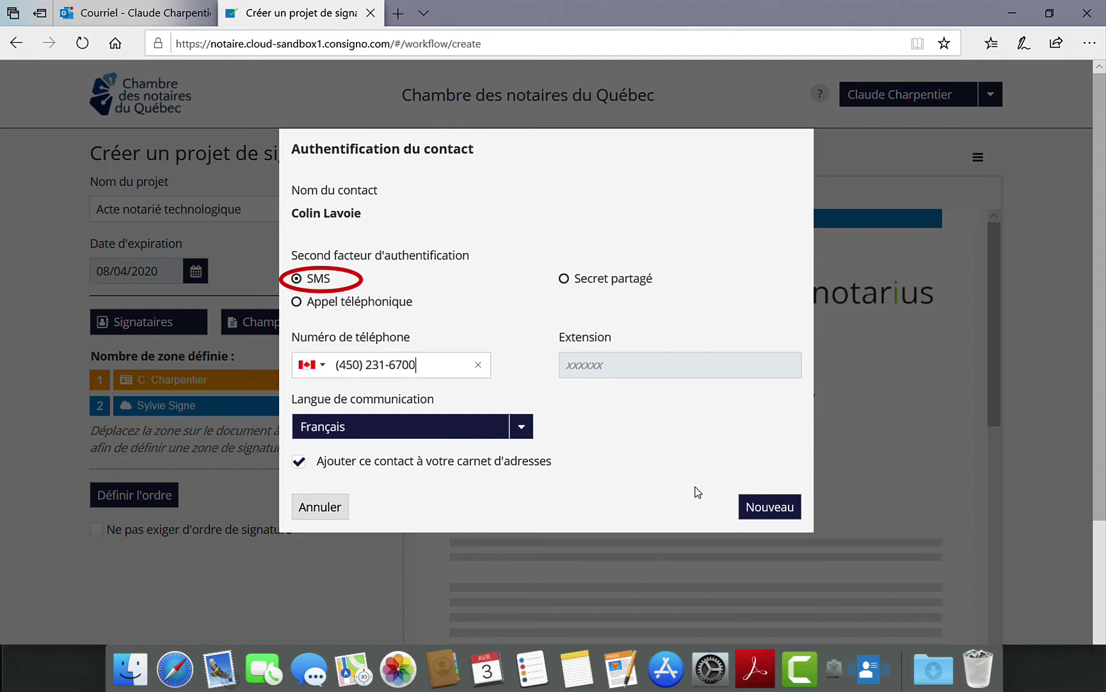
left_click(746, 512)
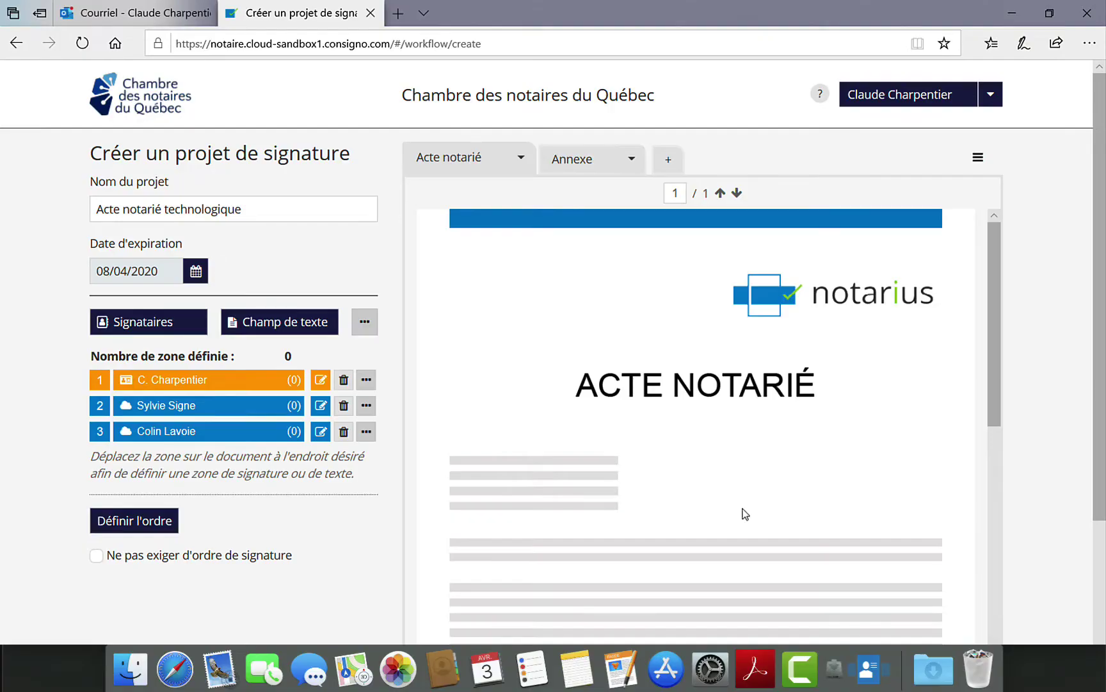
- Add a 'Date' text field assigned to the notary
scroll(358, 546, "down", 3)
scroll(357, 546, "down", 1)
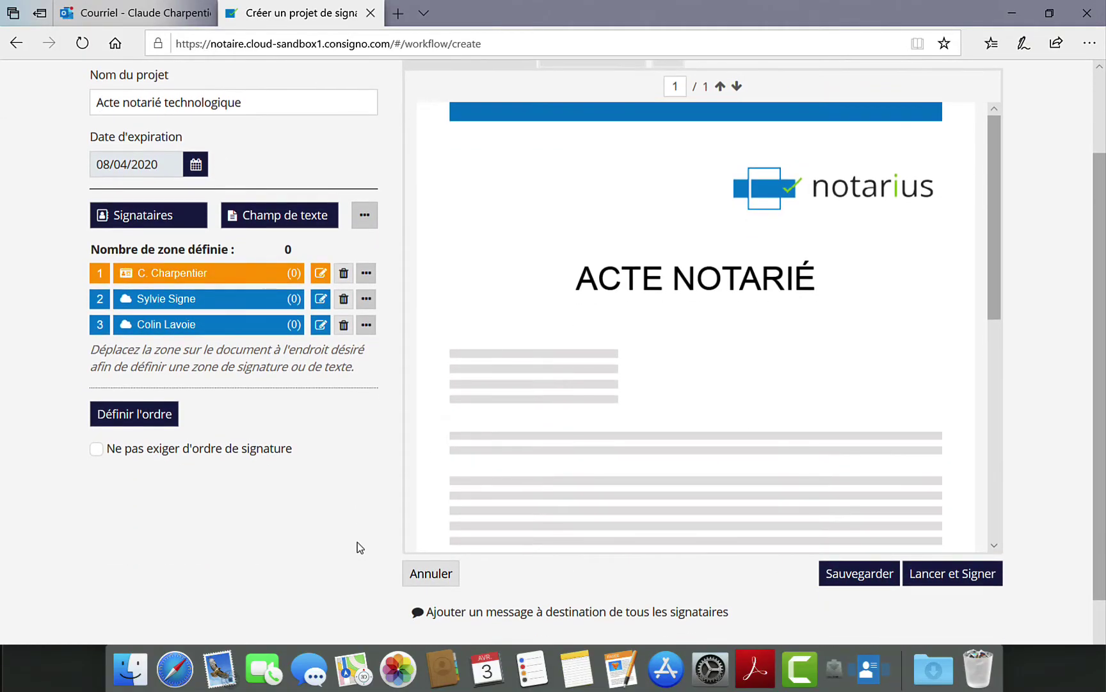
scroll(678, 400, "down", 5)
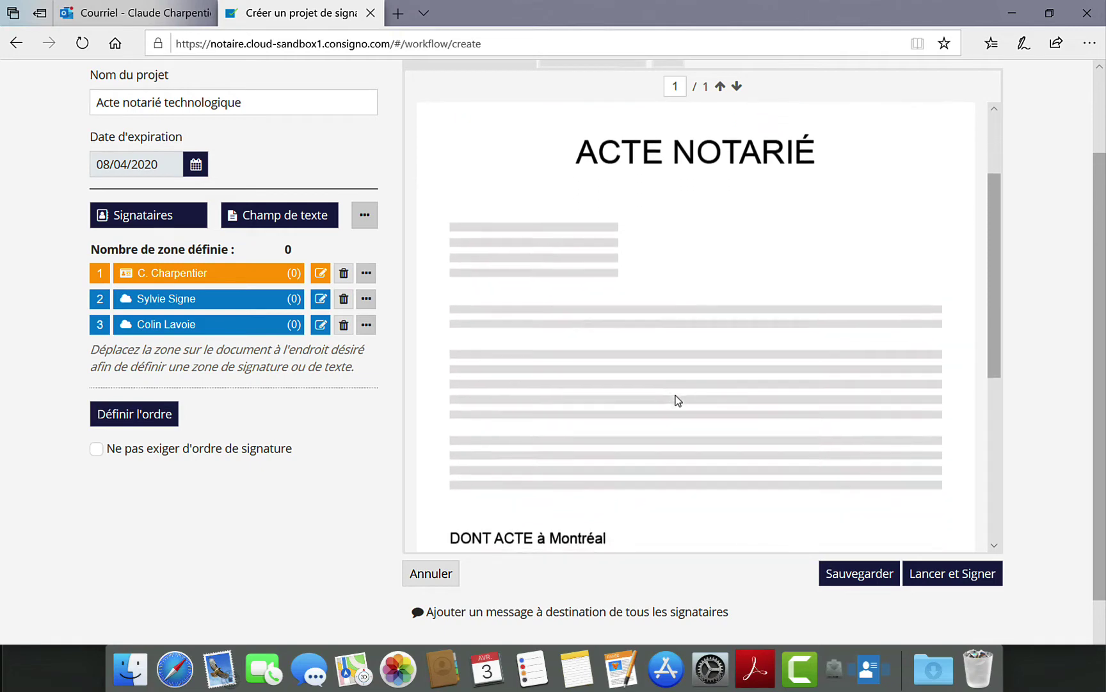
scroll(678, 400, "down", 3)
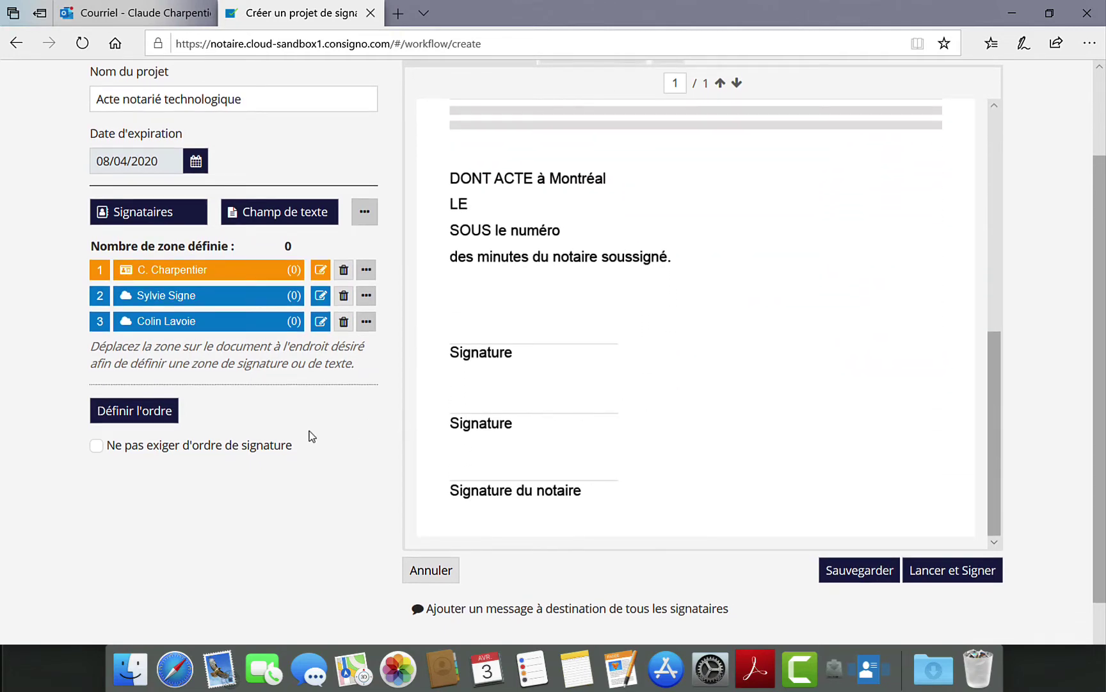
left_click(305, 214)
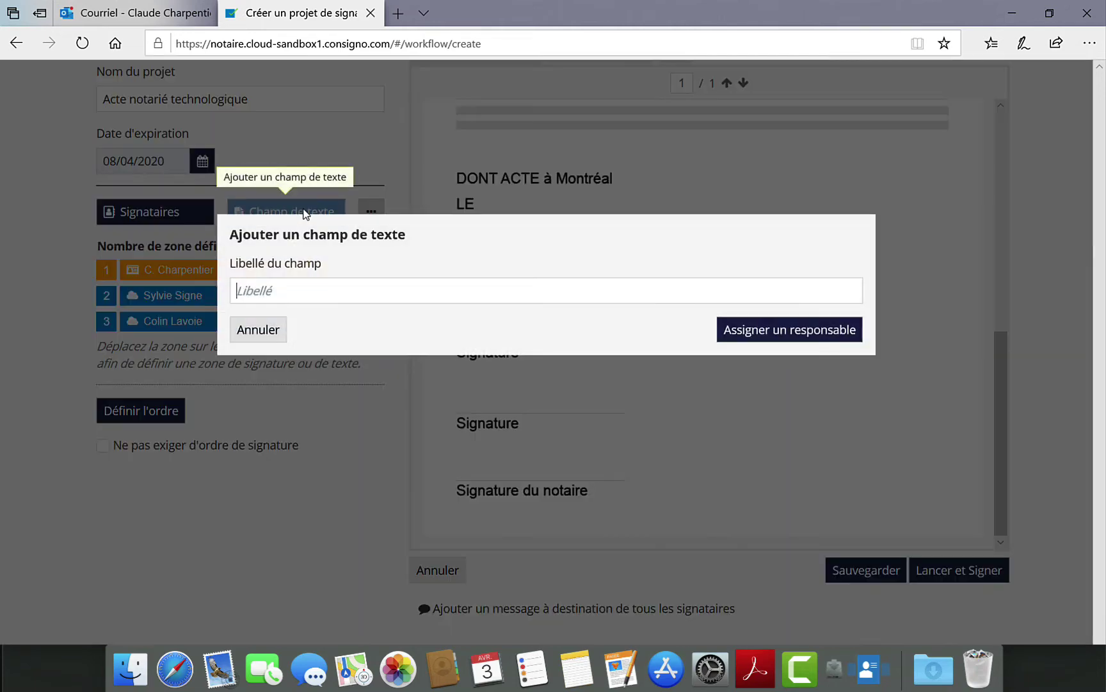
type("Date")
left_click(761, 329)
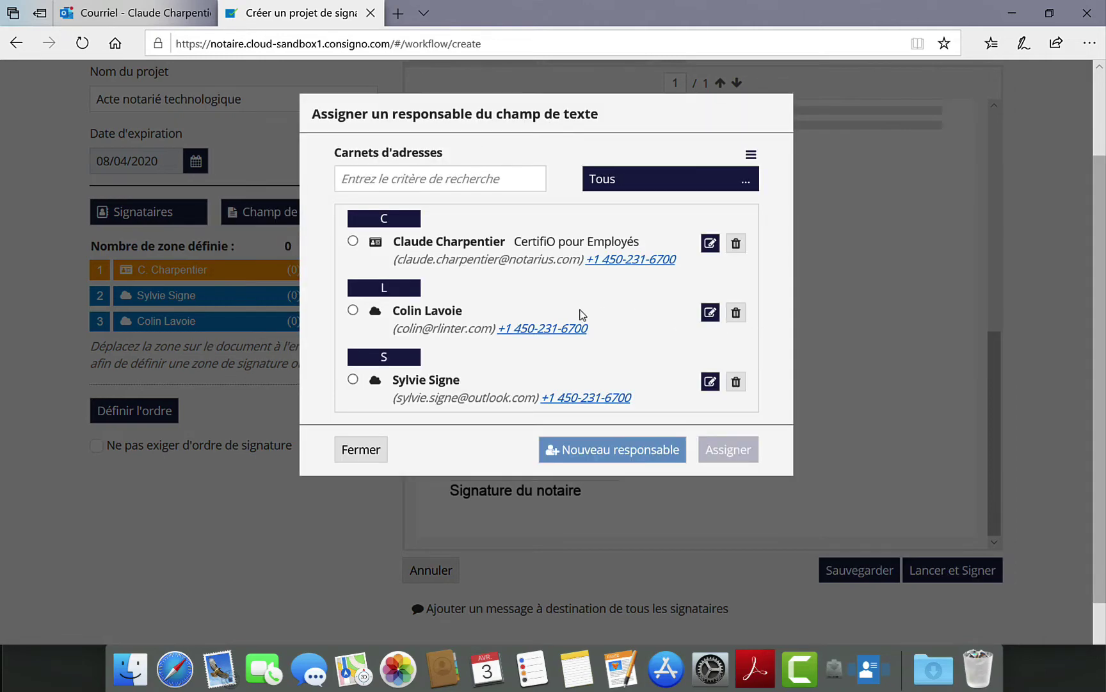
left_click(353, 241)
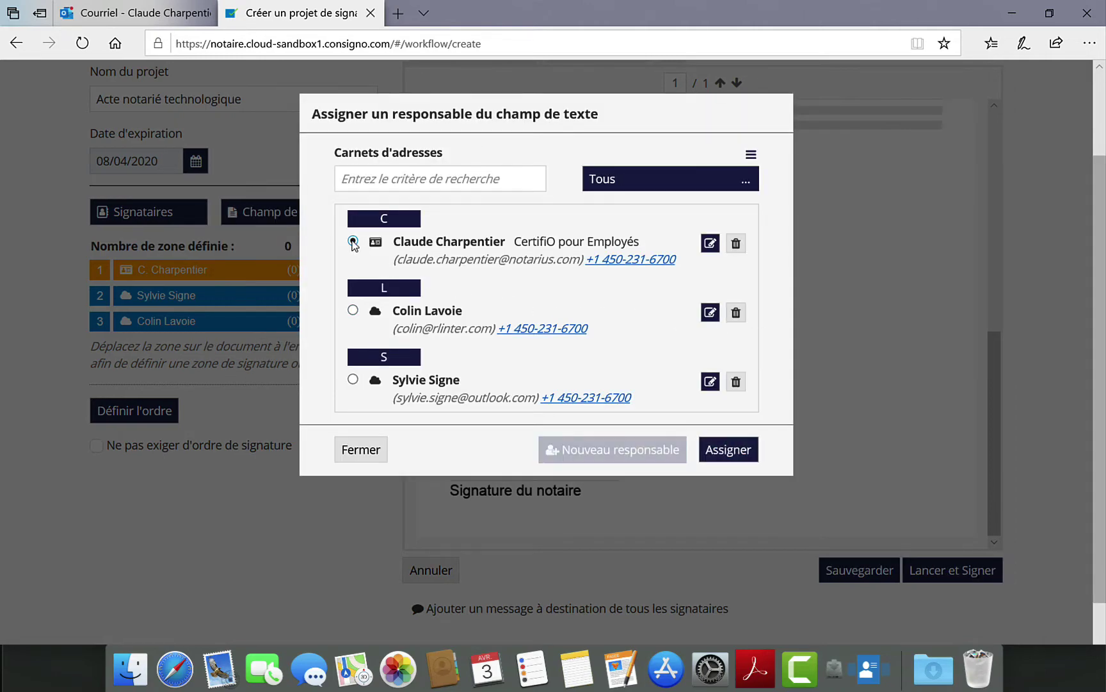
left_click(720, 453)
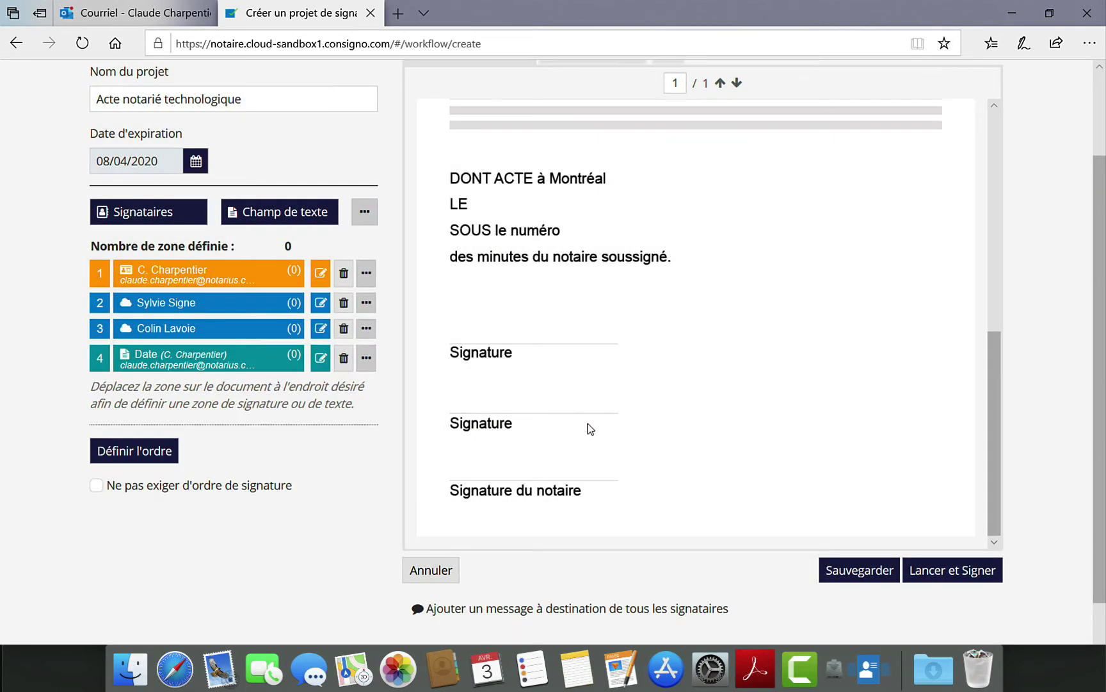
- Add a 'Numéro de minute' text field, also assigned to the notary
left_click(313, 225)
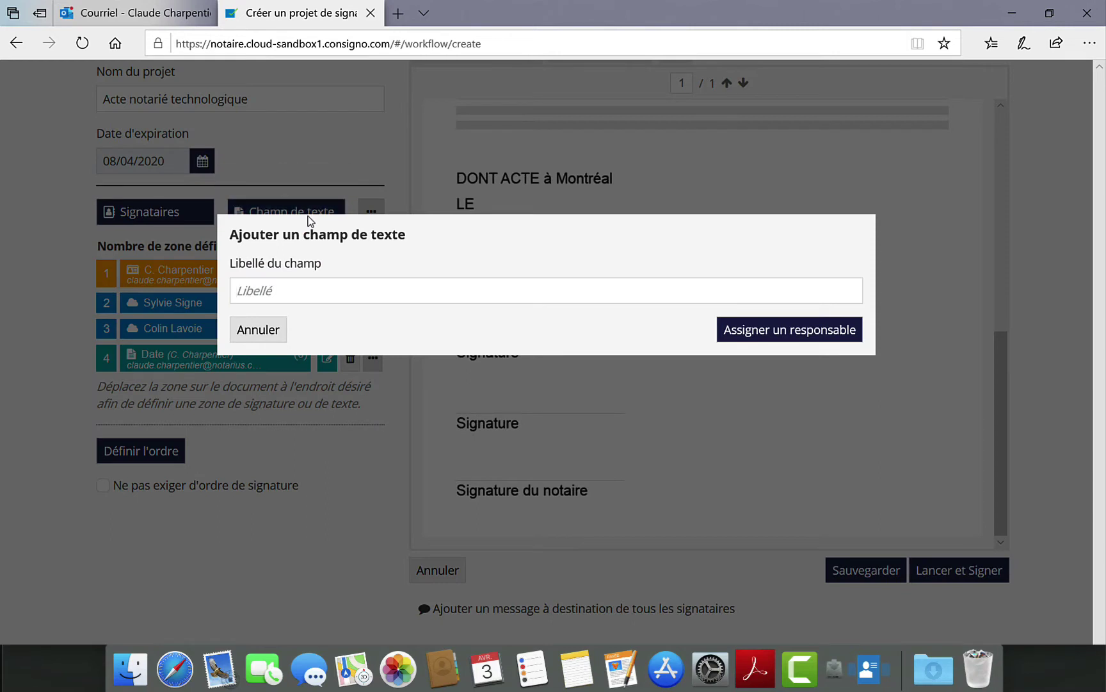
type("Numéro de minute")
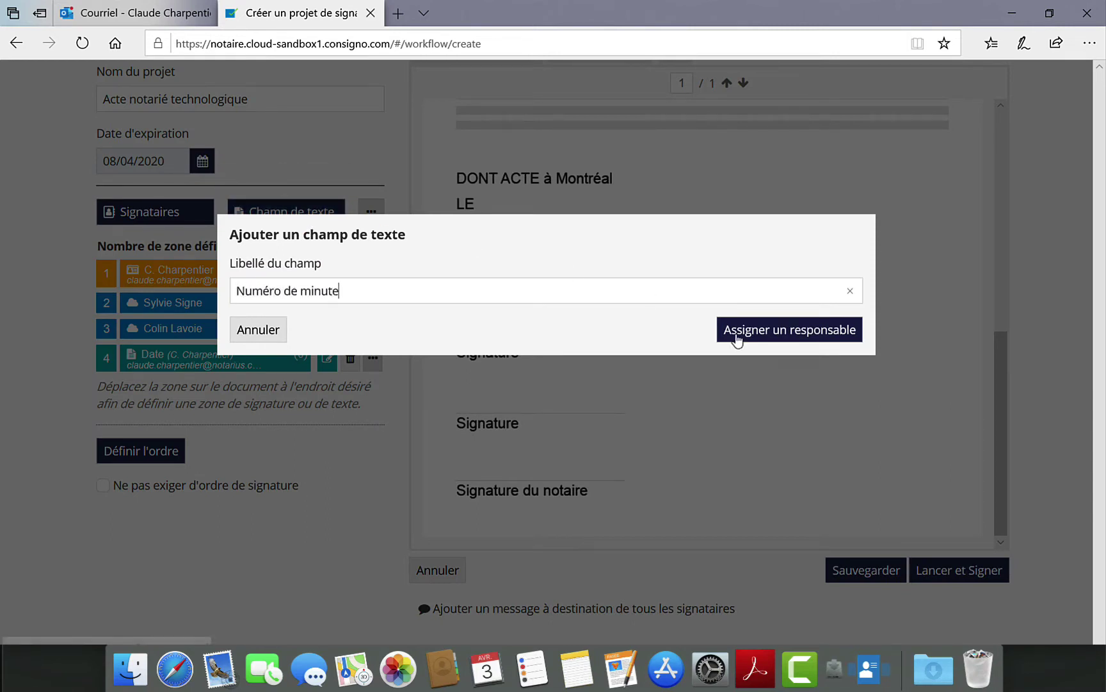
left_click(776, 330)
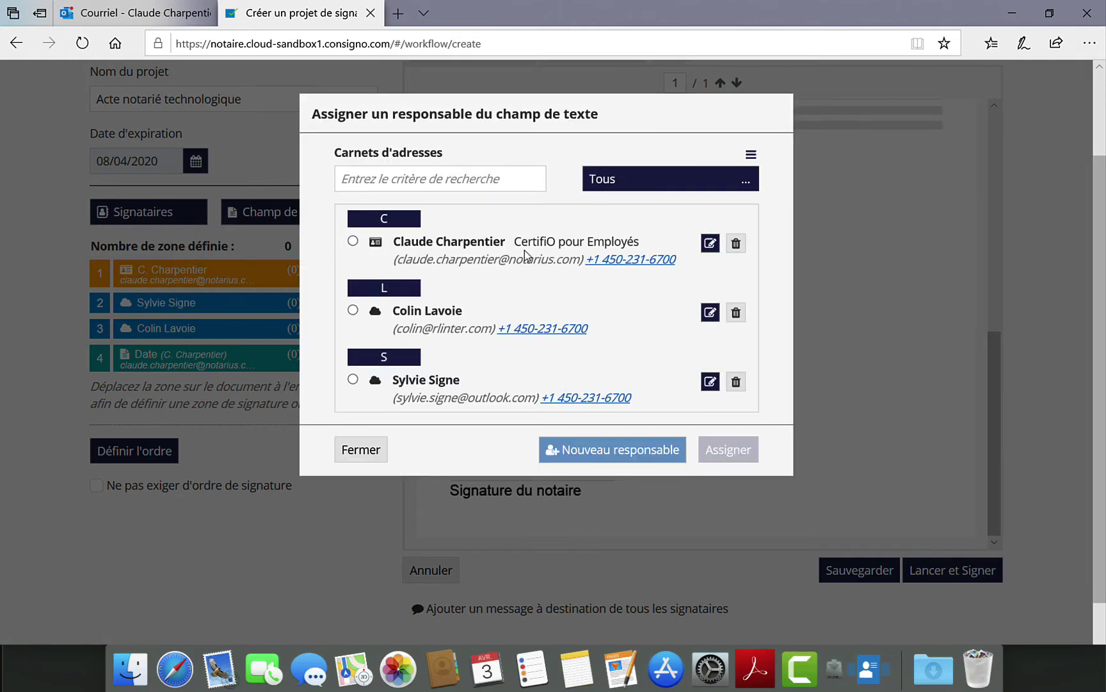
left_click(352, 241)
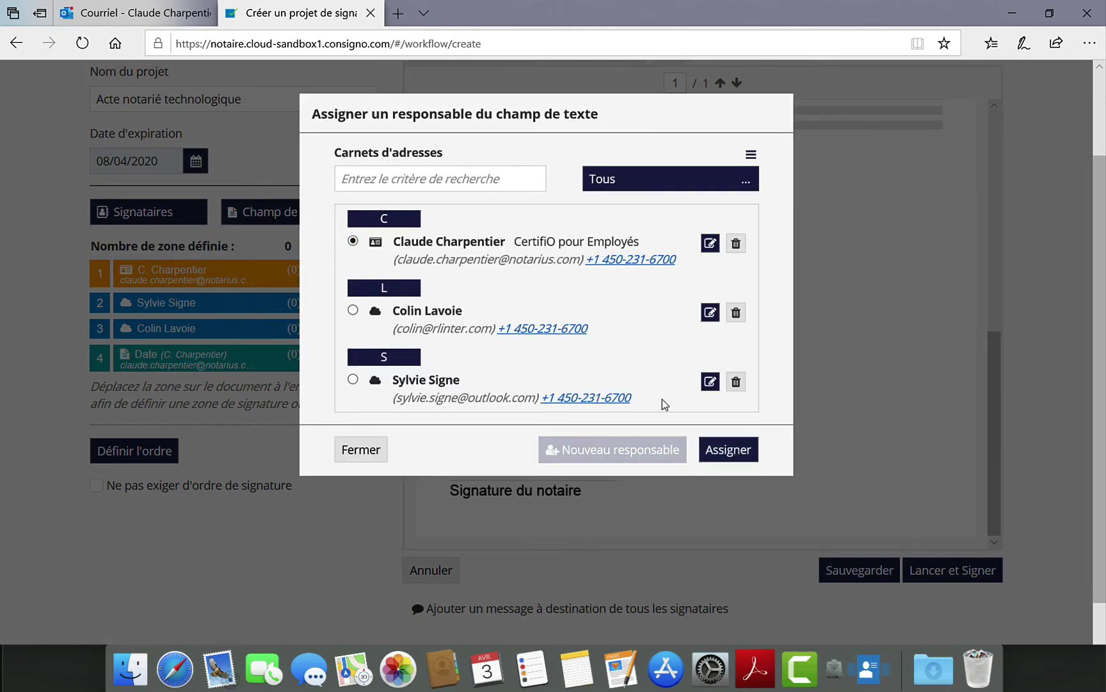
left_click(727, 450)
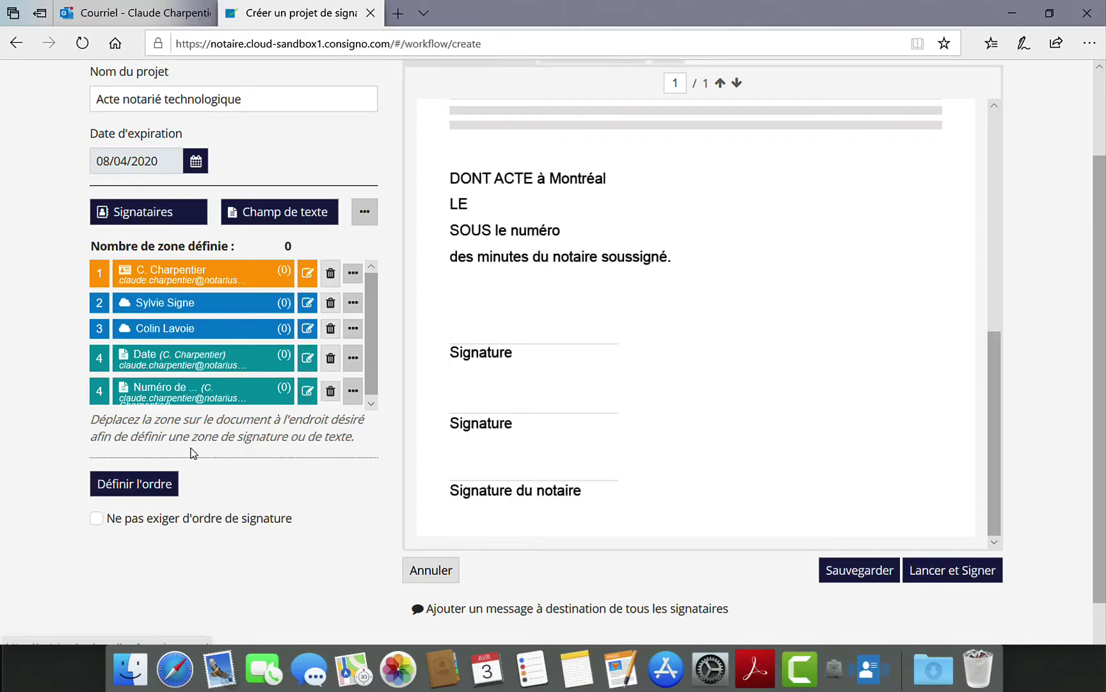
- Move the notary's signature into group 3 with the Date and Numéro de minute fields, then apply the order
left_click(140, 484)
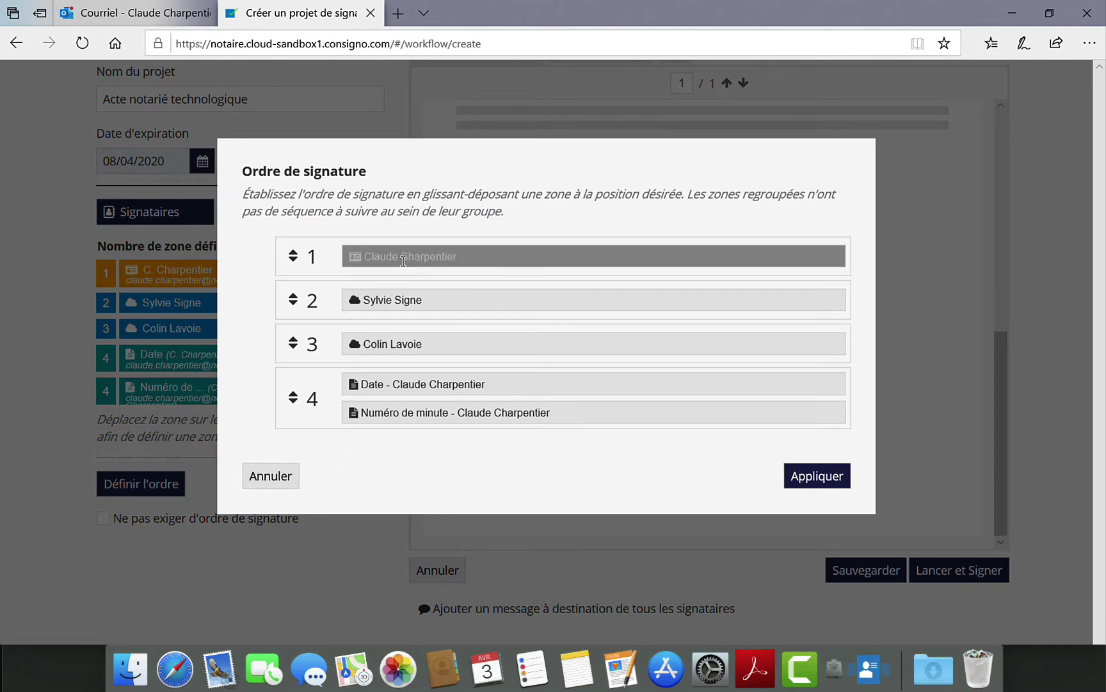
left_click_drag(403, 257, 385, 432)
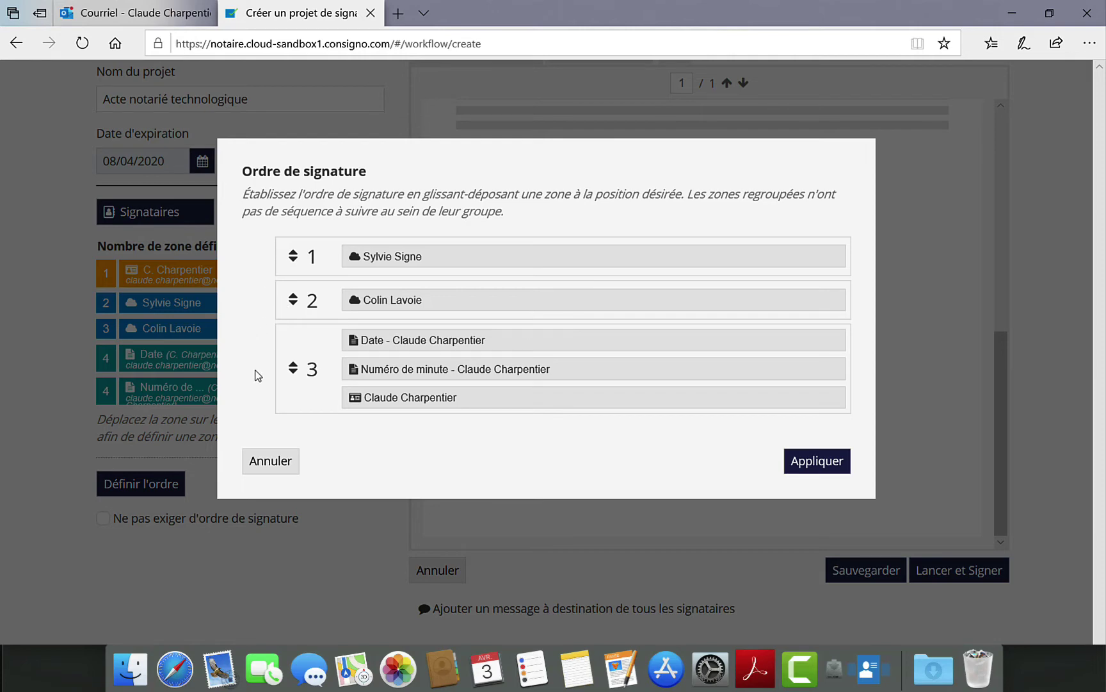
left_click(810, 466)
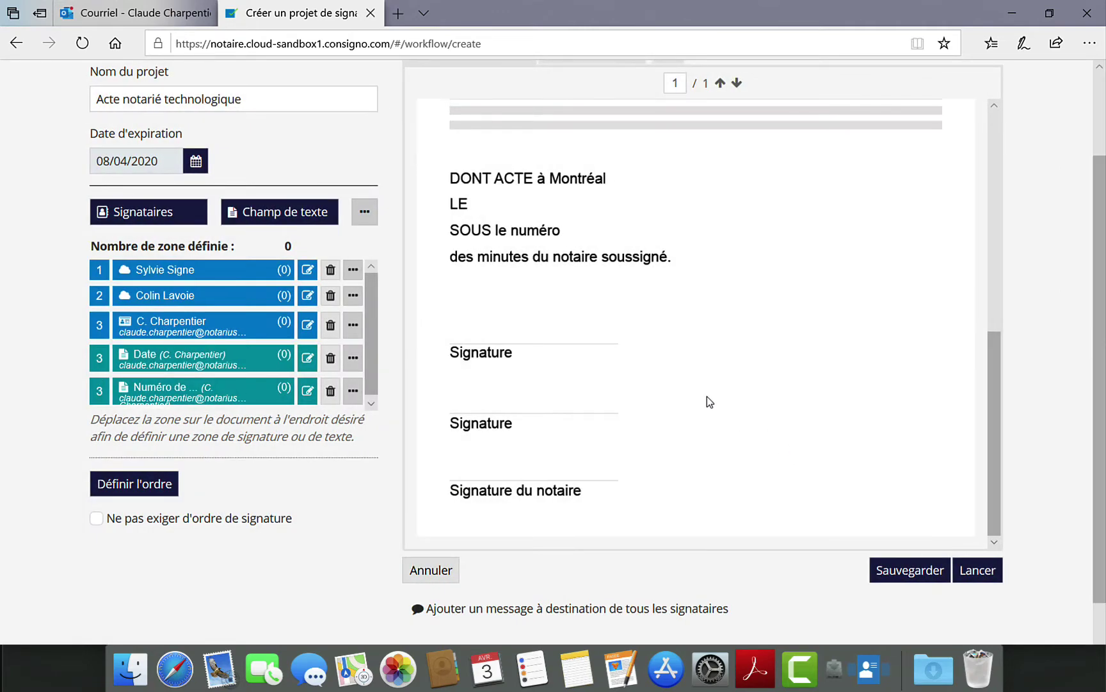
- Place both signers' zones, the notary's signature, Date and Numéro de minute fields on the deed, then save the draft
mouse_move(159, 274)
left_mouse_down()
mouse_move(371, 276)
mouse_move(492, 312)
left_mouse_up()
mouse_move(173, 295)
left_mouse_down()
mouse_move(254, 306)
mouse_move(440, 382)
mouse_move(506, 383)
left_mouse_up()
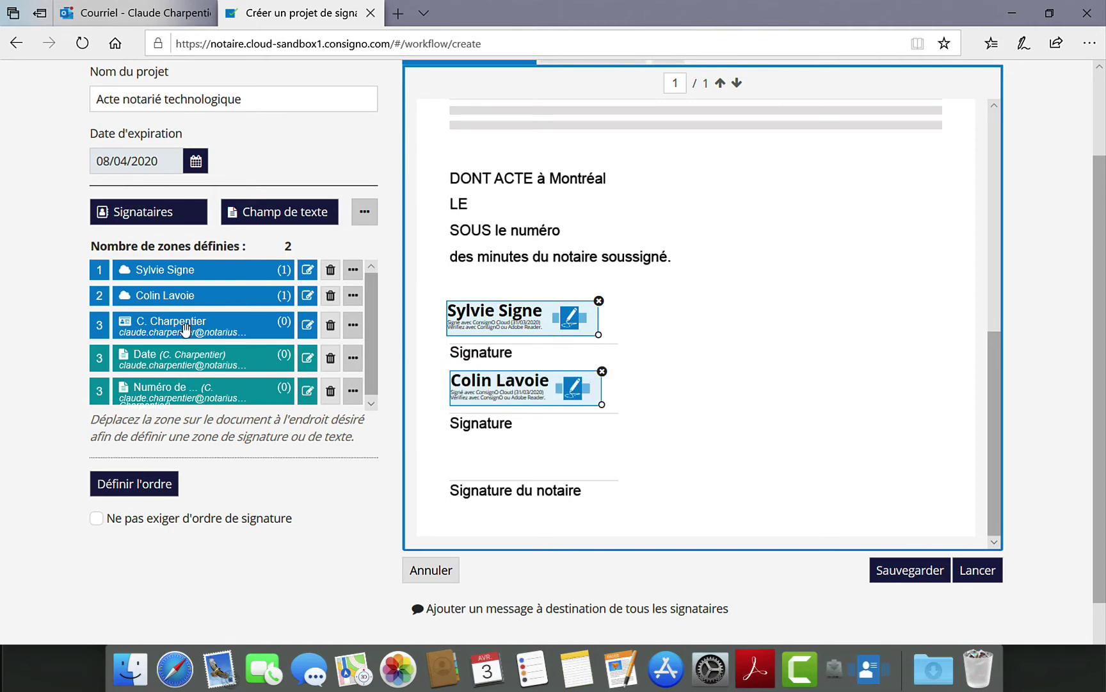
left_click_drag(184, 327, 519, 452)
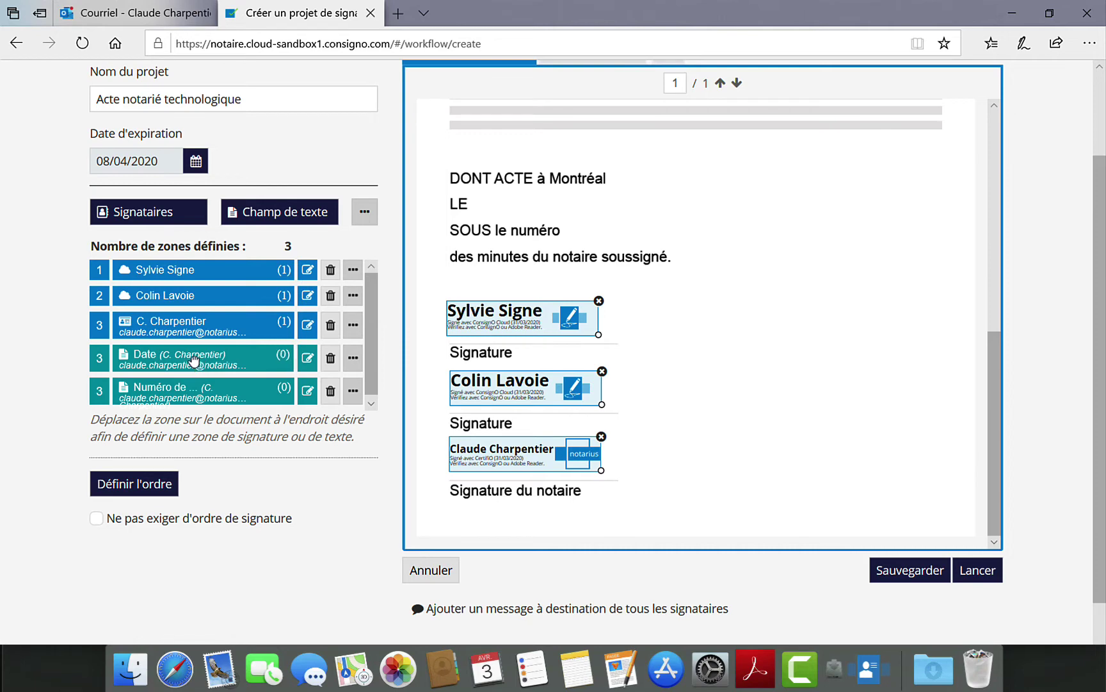
left_click_drag(195, 357, 556, 199)
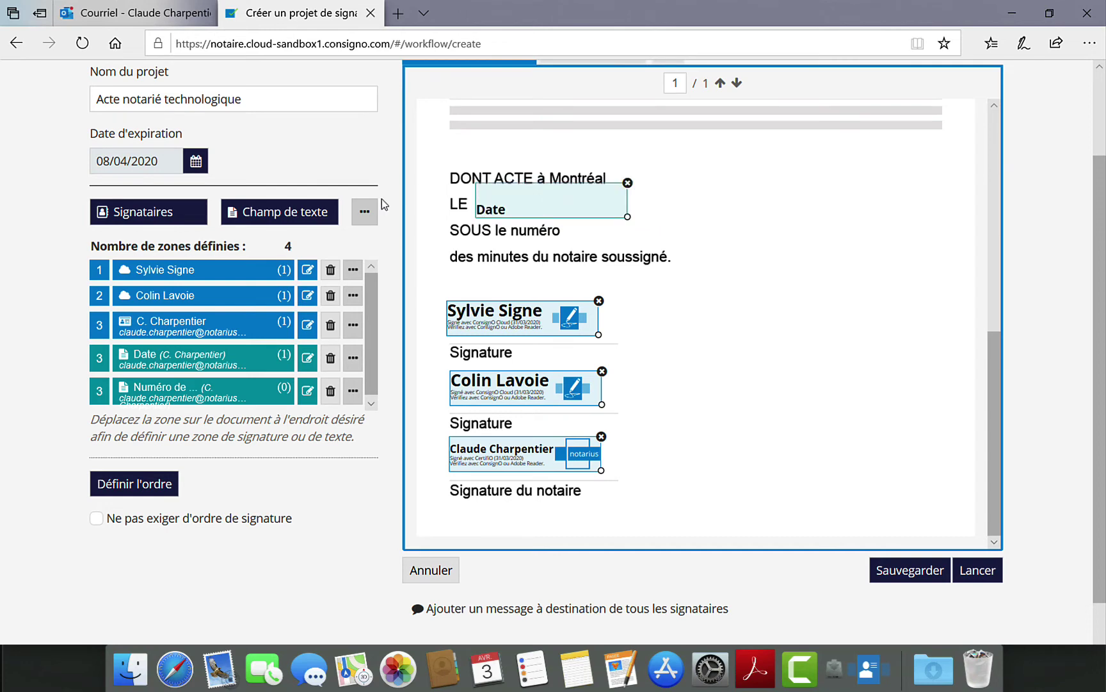
left_click_drag(183, 385, 630, 218)
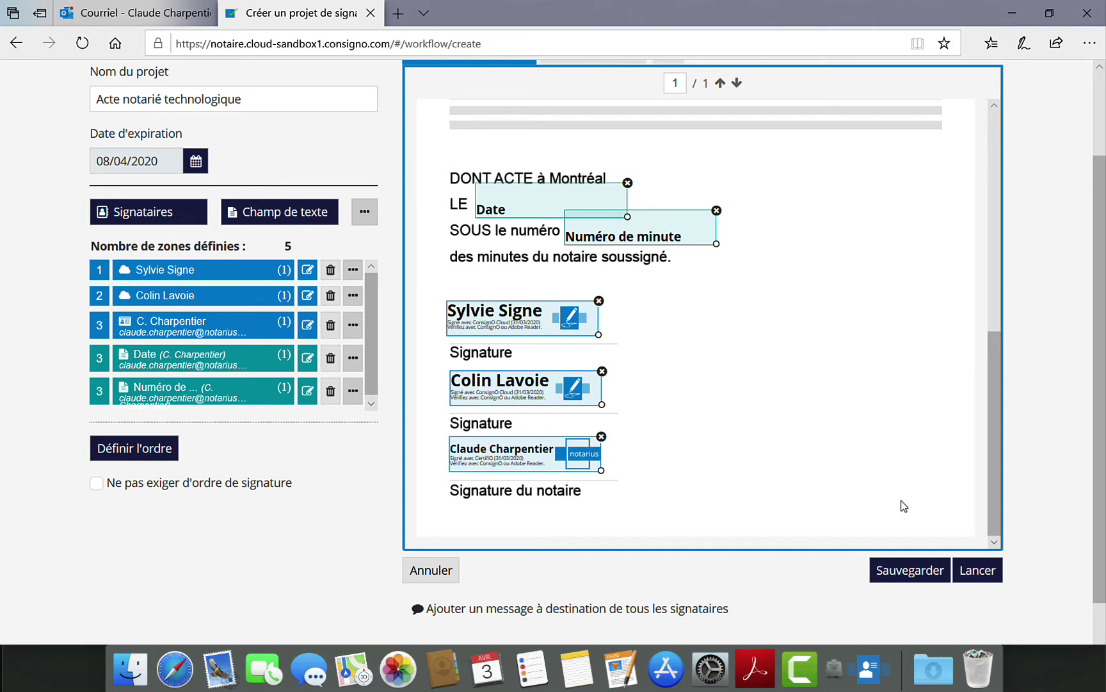
left_click(915, 570)
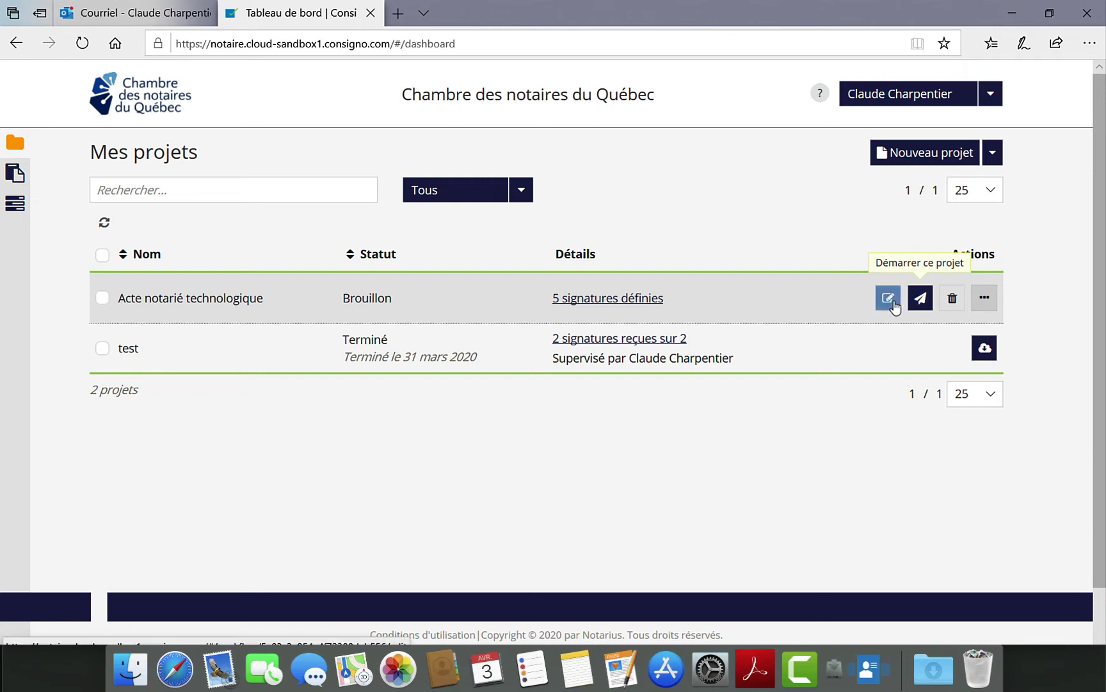
left_click(890, 301)
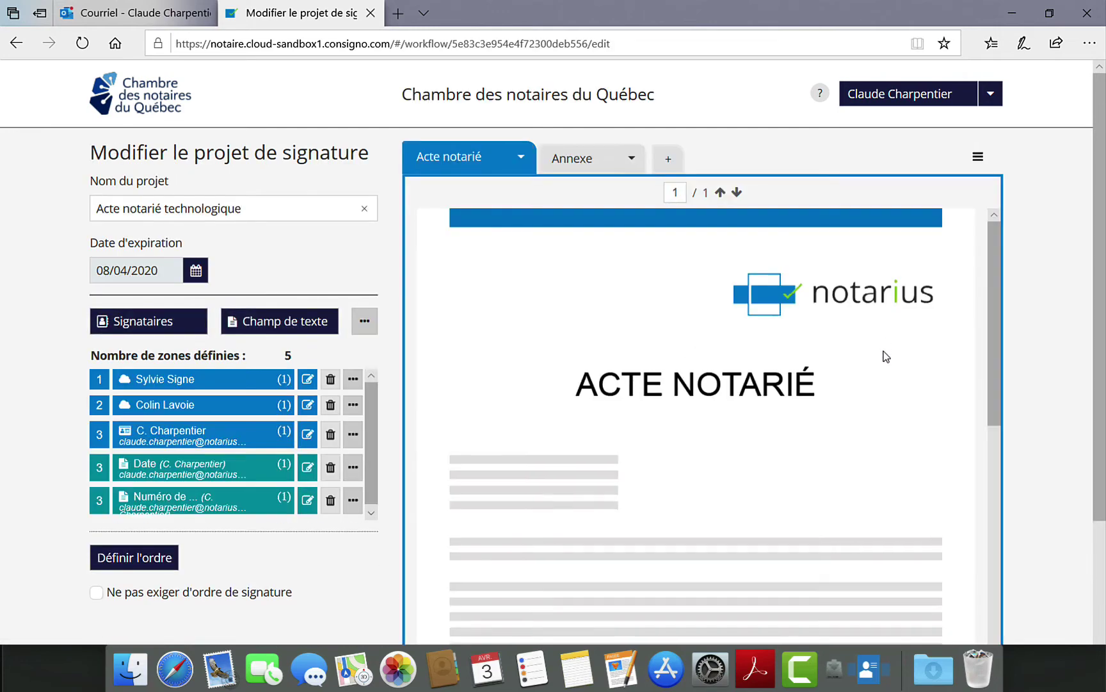
scroll(884, 356, "down", 10)
scroll(886, 357, "down", 1)
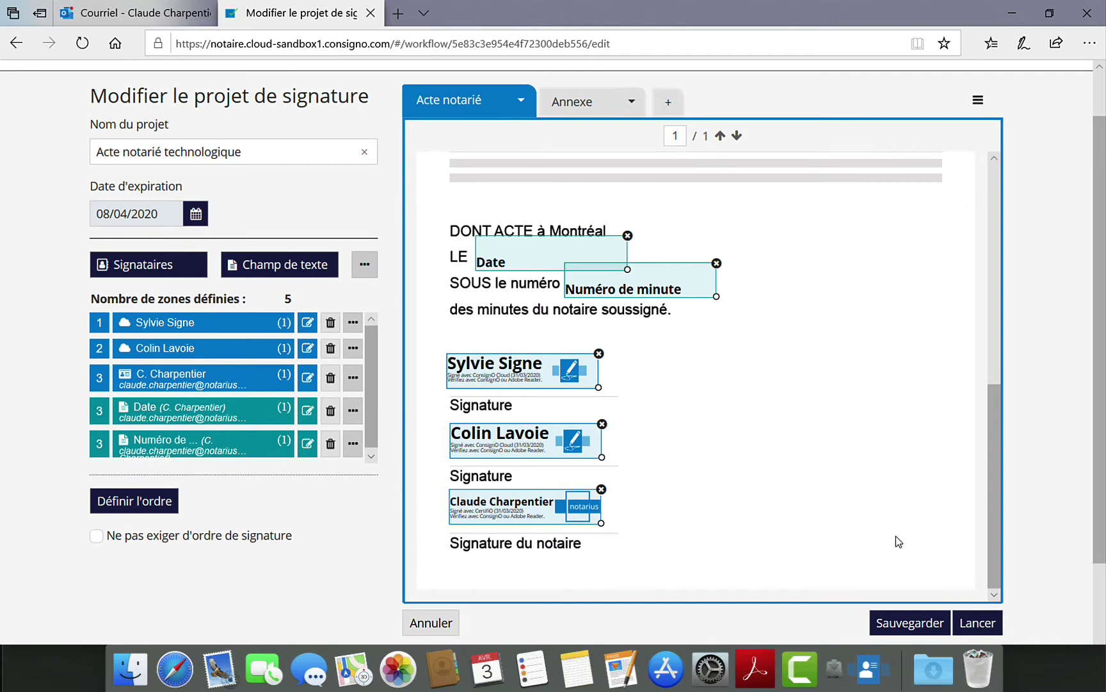
left_click(894, 622)
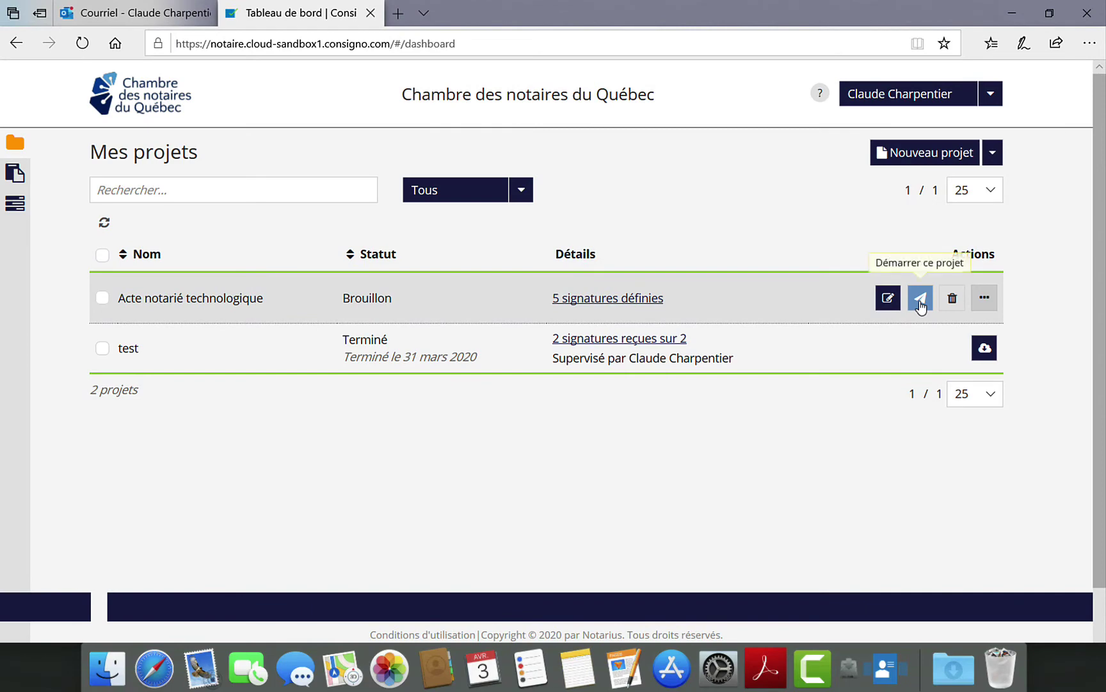
- Start launching the draft and load the notary's .epf certificate file in CertifiO Manager
left_click(920, 299)
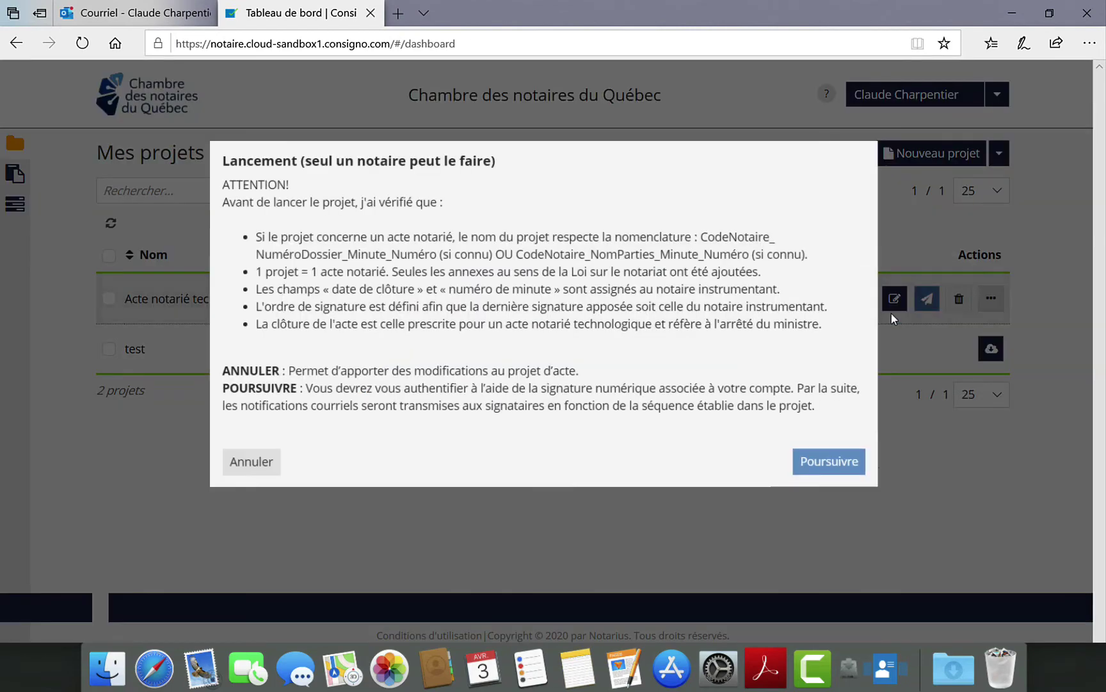
left_click(852, 462)
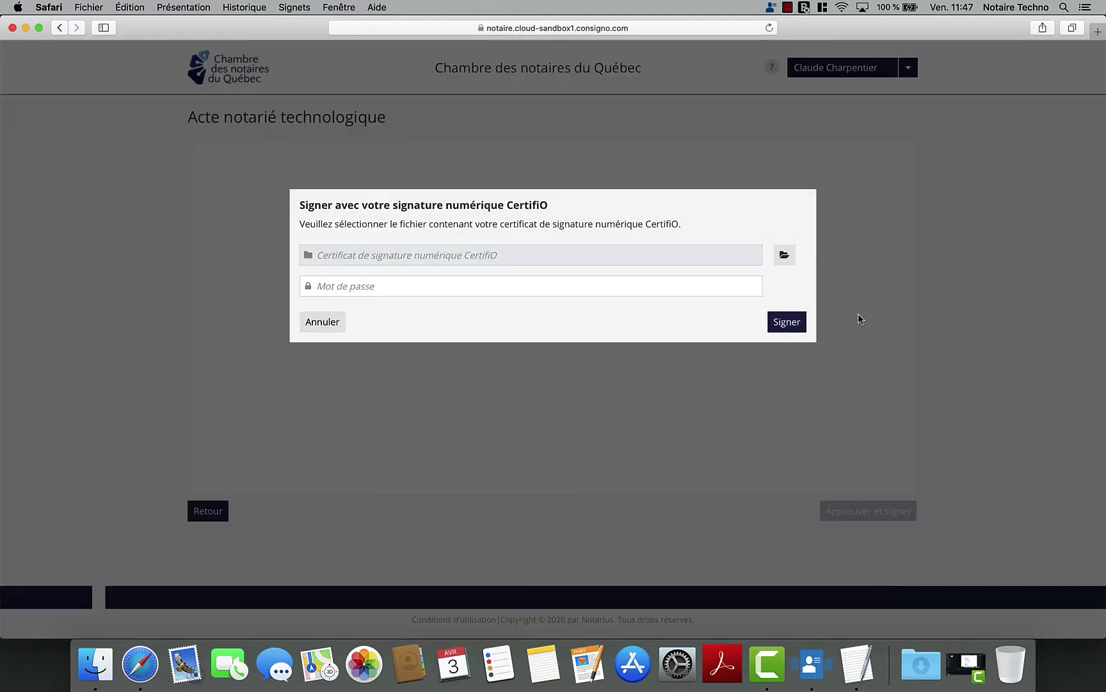
left_click(785, 256)
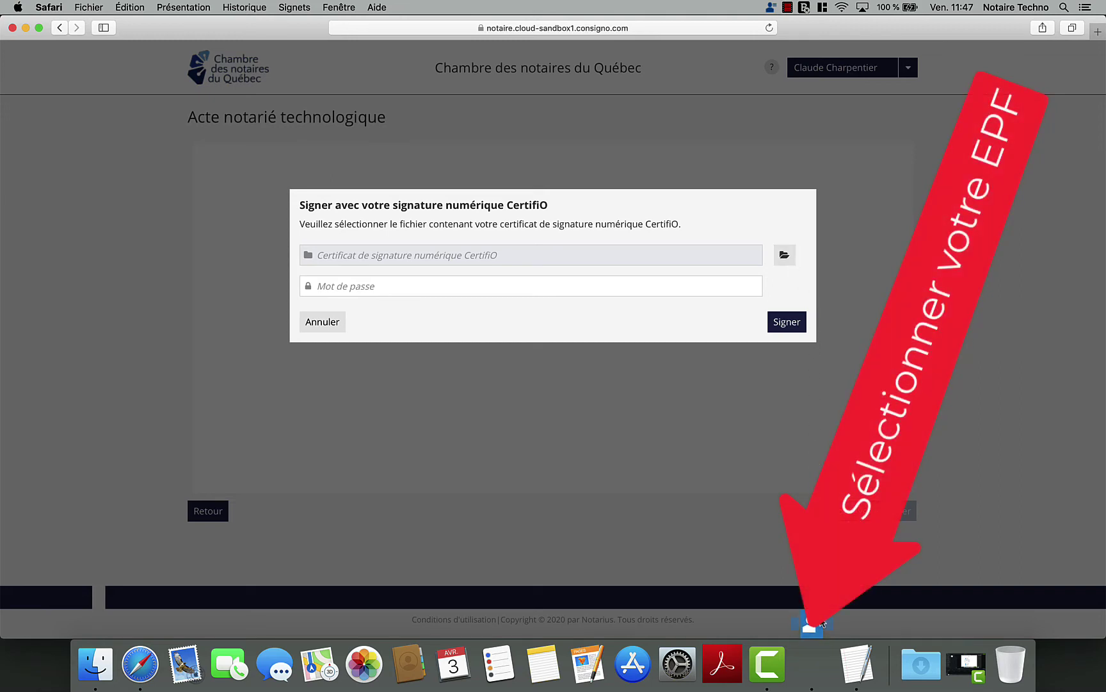
left_click(816, 647)
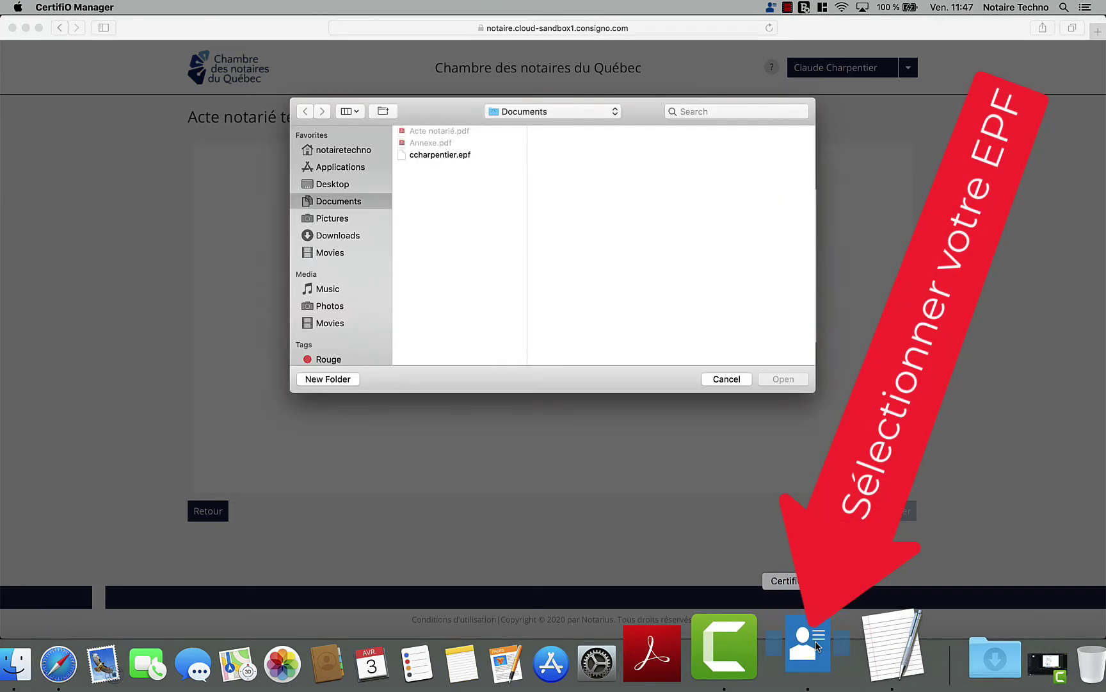
left_click(448, 156)
double_click(448, 155)
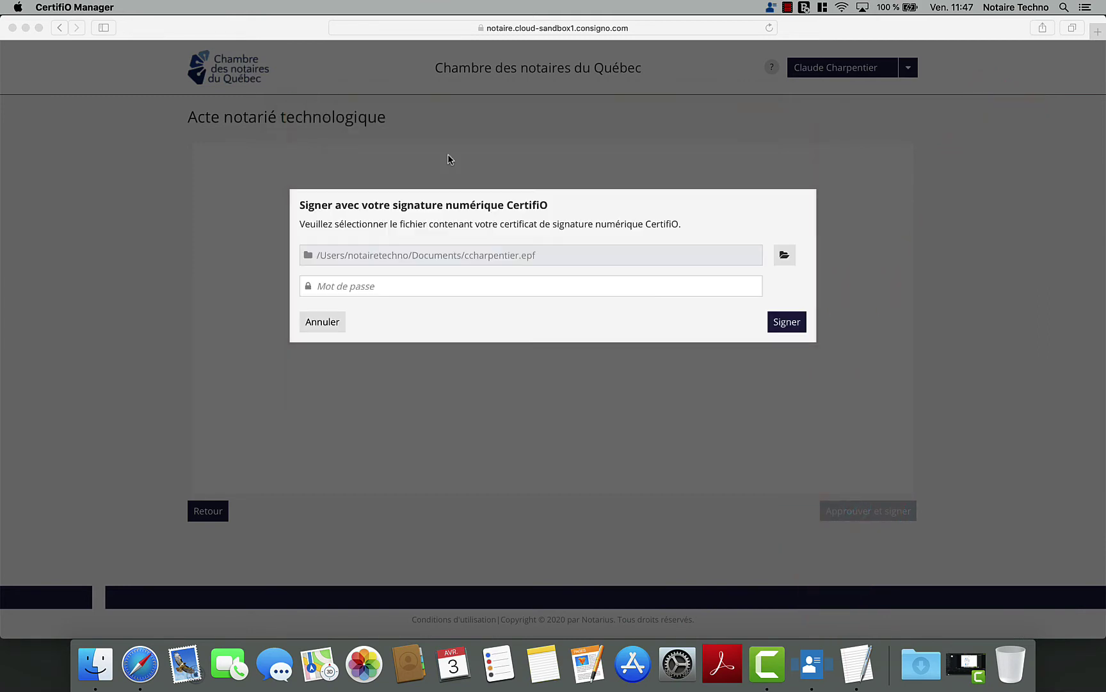
- Enter the certificate password and sign to authorize the project launch
left_click(376, 287)
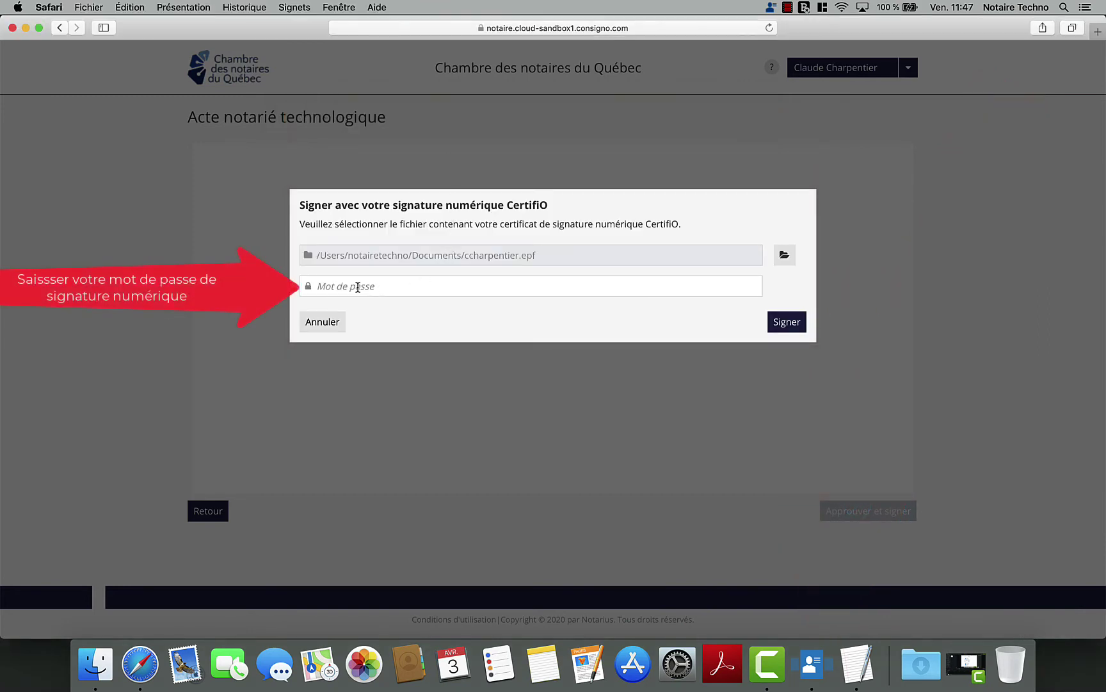
type("••")
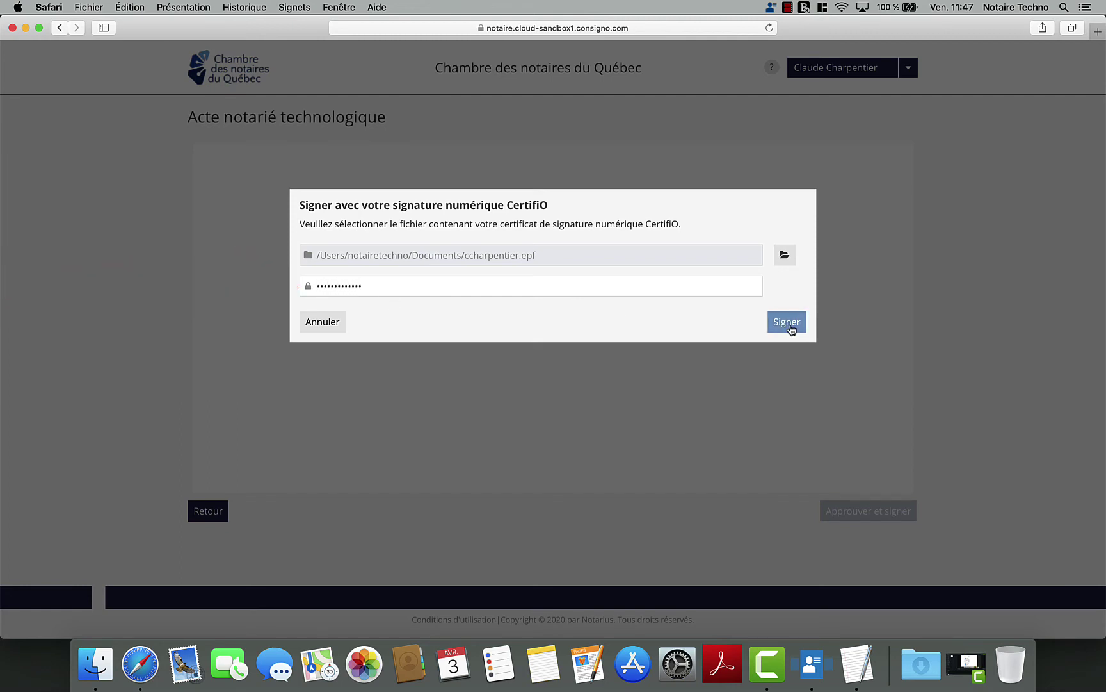
left_click(786, 322)
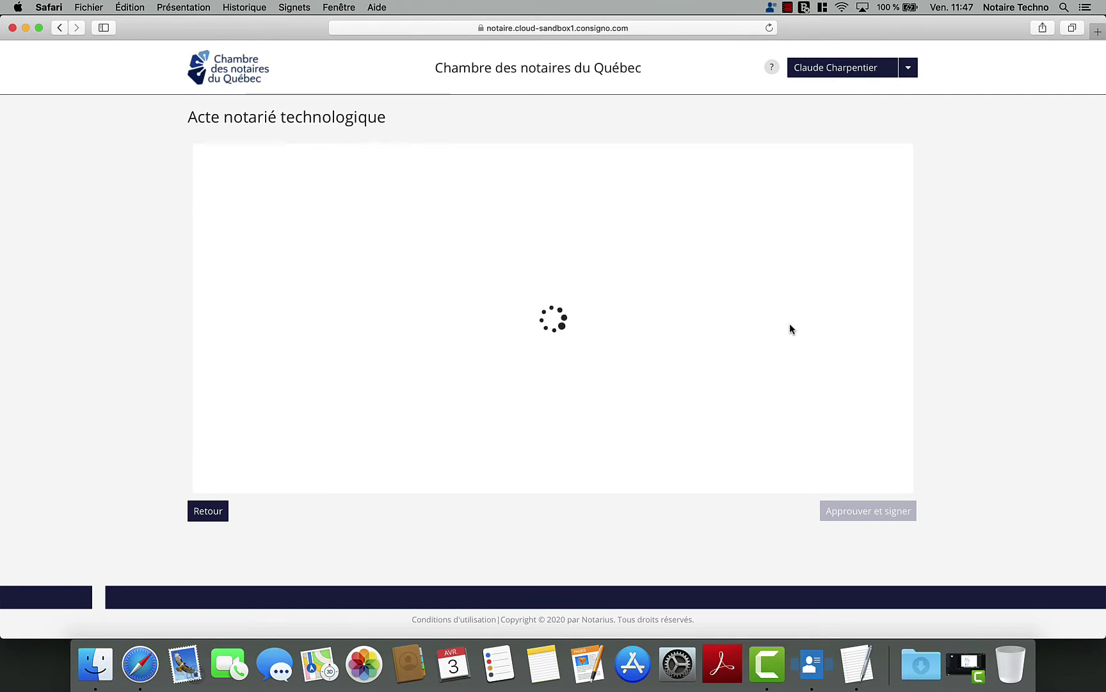
left_click(926, 299)
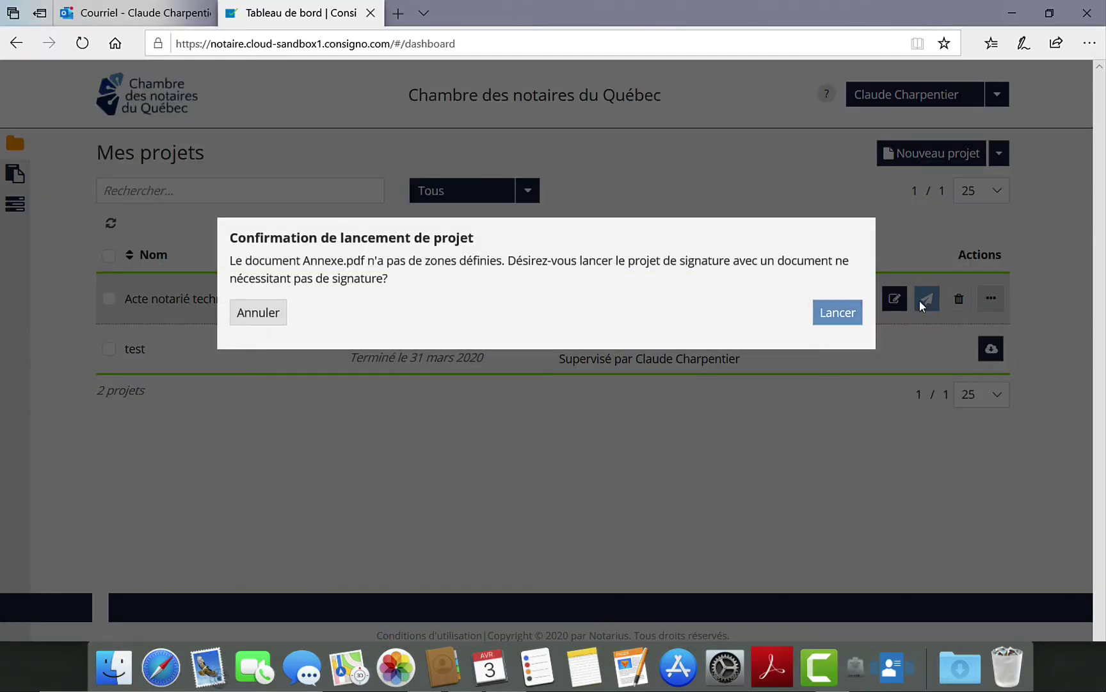
- Confirm the launch even though Annexe.pdf has no signature zones
left_click(854, 324)
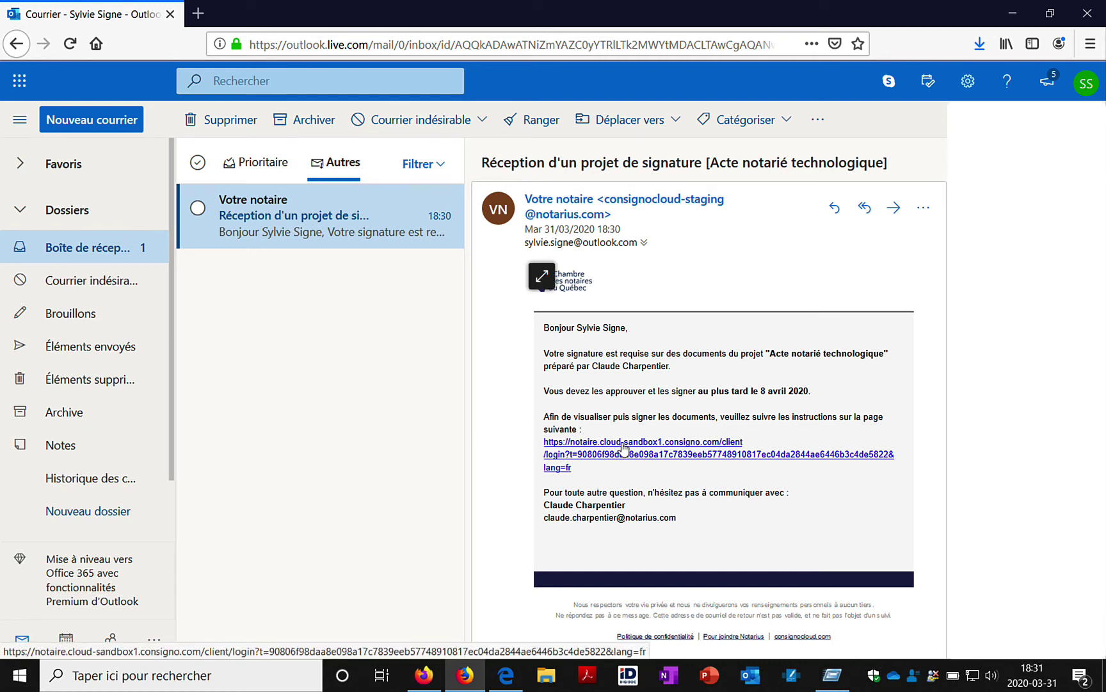
- Follow the invitation's signing link and log in with the SMS verification code
left_click(624, 448)
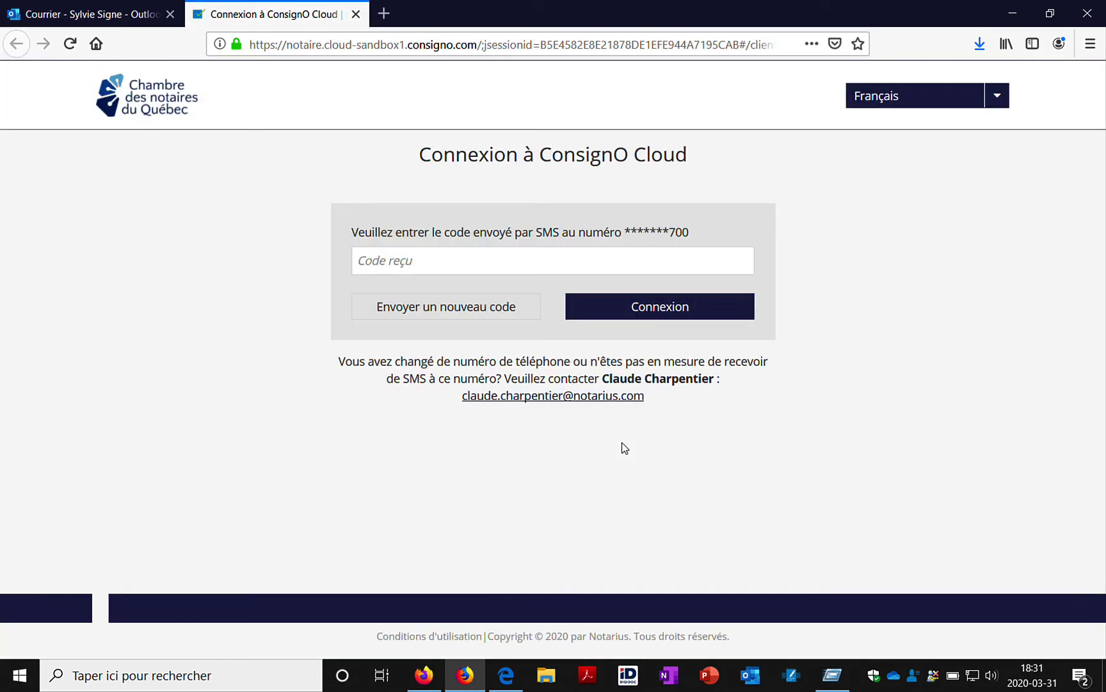
type("113407")
left_click(684, 310)
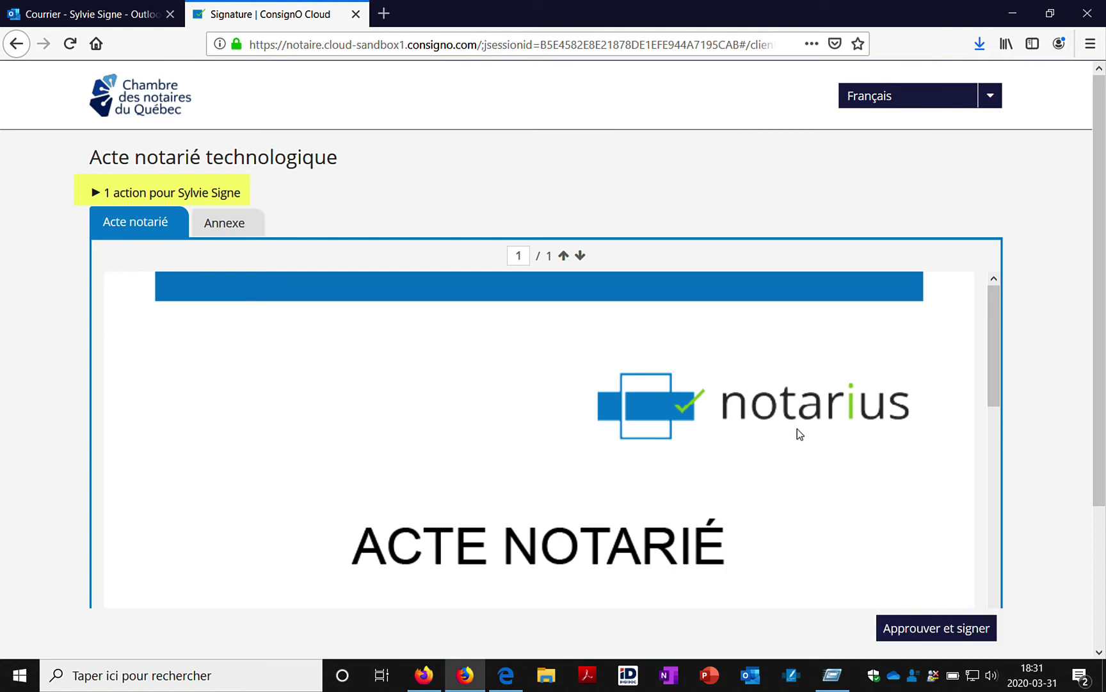
- Review the Acte notarié and the Annexe documents, then return to the act
scroll(797, 429, "down", 1)
scroll(797, 429, "down", 5)
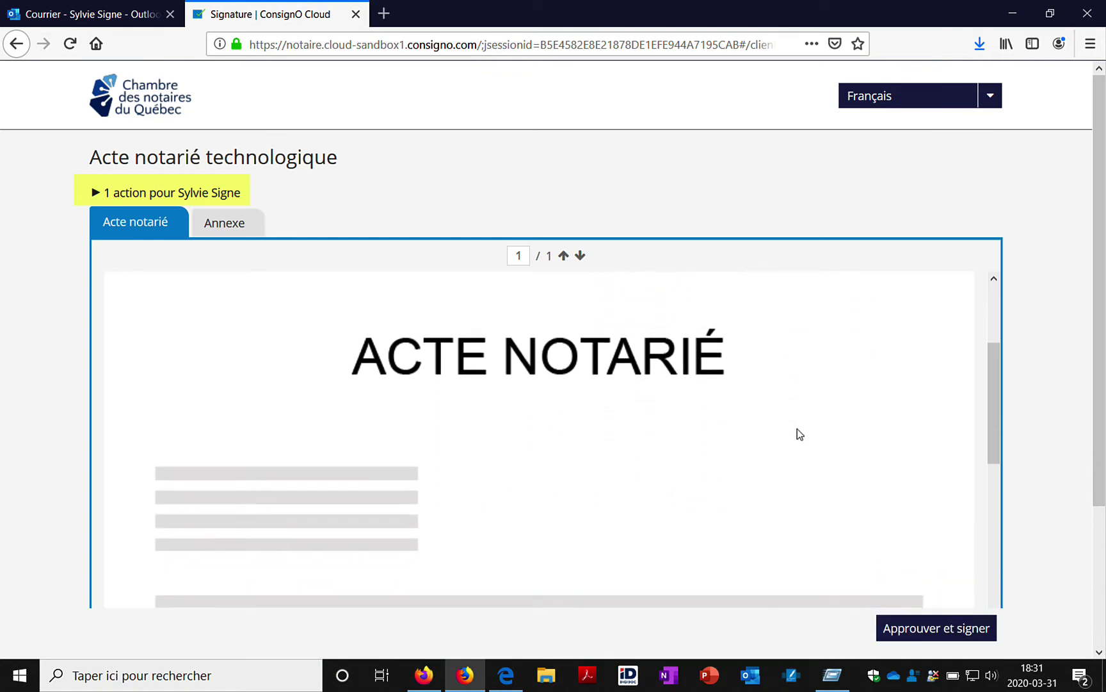
scroll(797, 429, "down", 5)
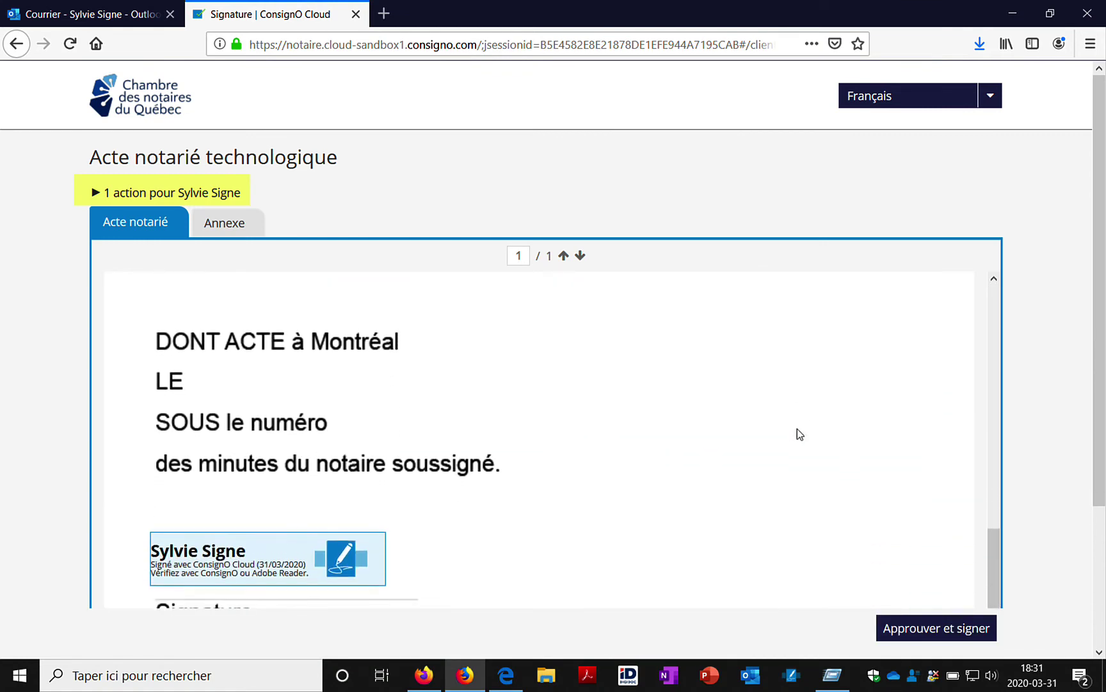
scroll(798, 429, "down", 2)
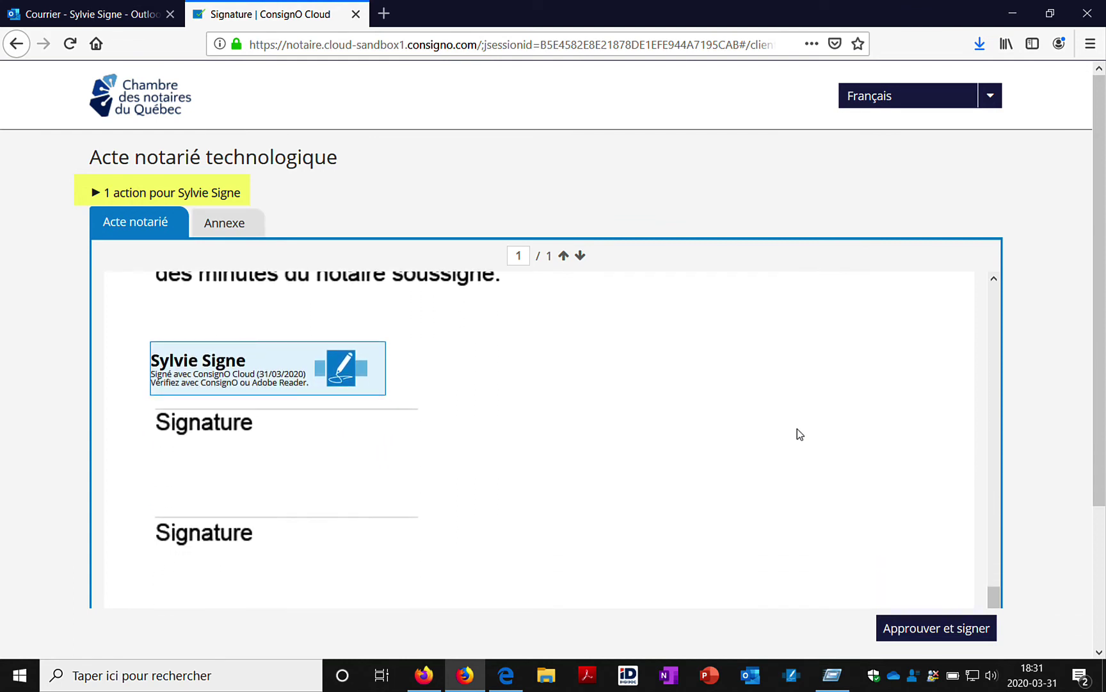
left_click(238, 227)
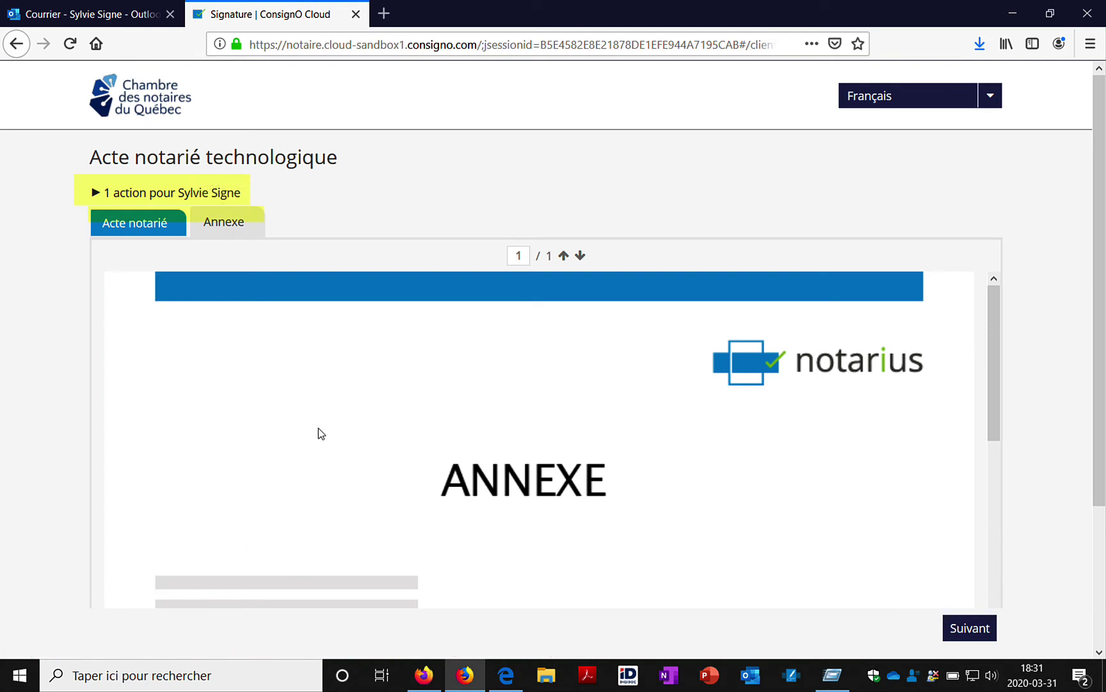
scroll(318, 428, "down", 5)
scroll(319, 427, "down", 4)
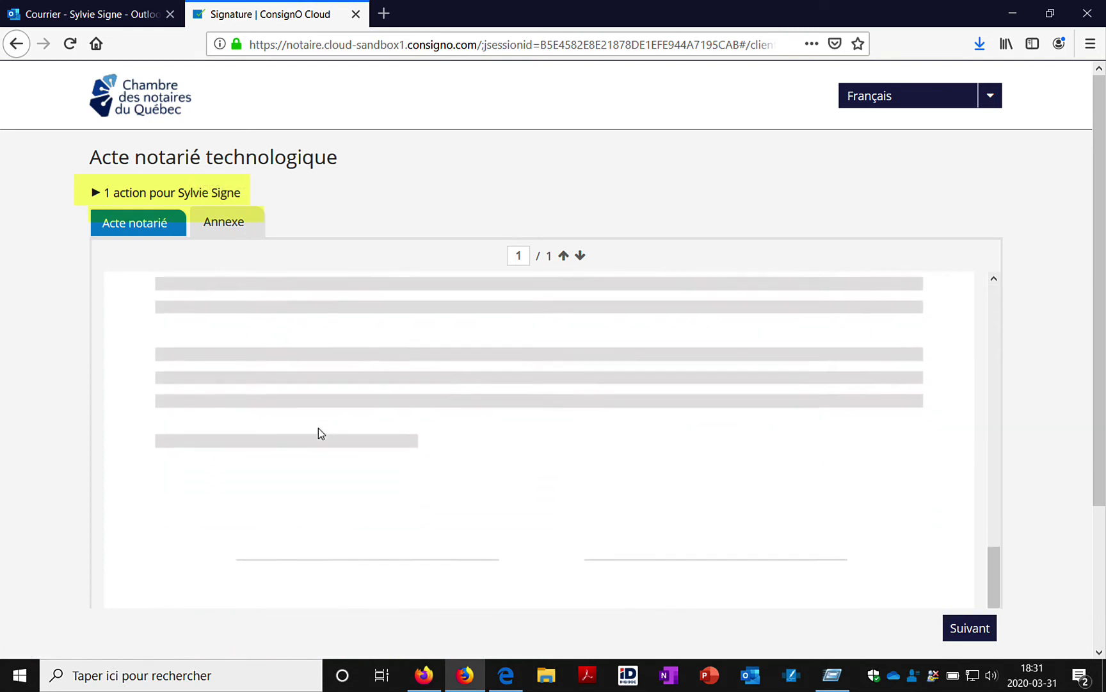
scroll(318, 428, "up", 9)
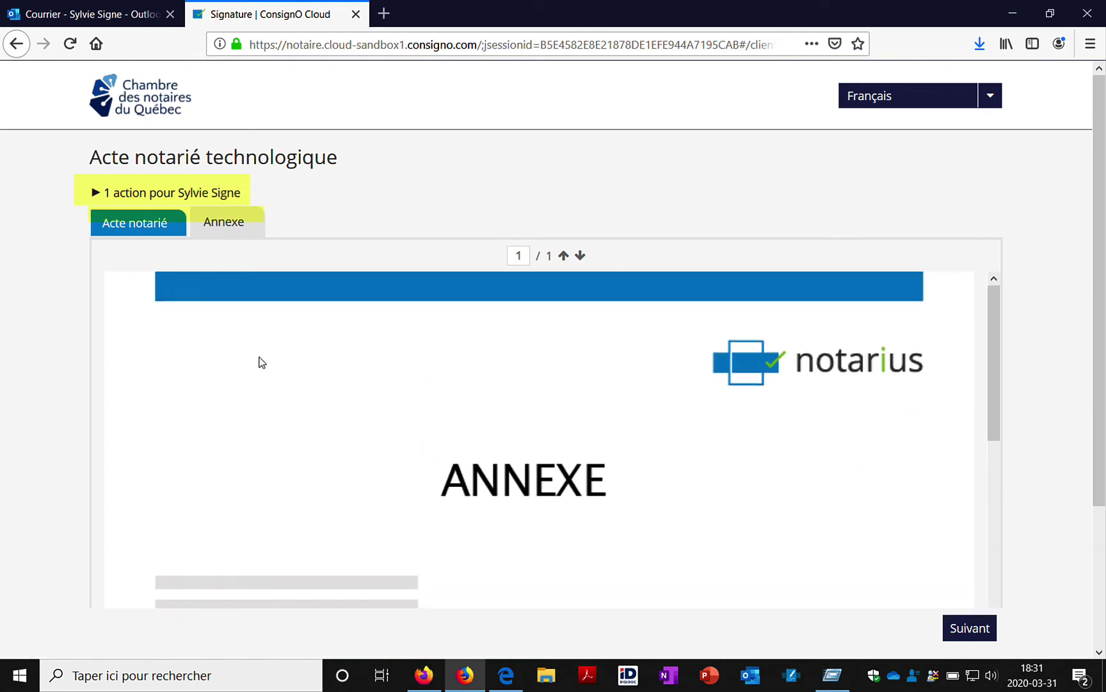
left_click(150, 229)
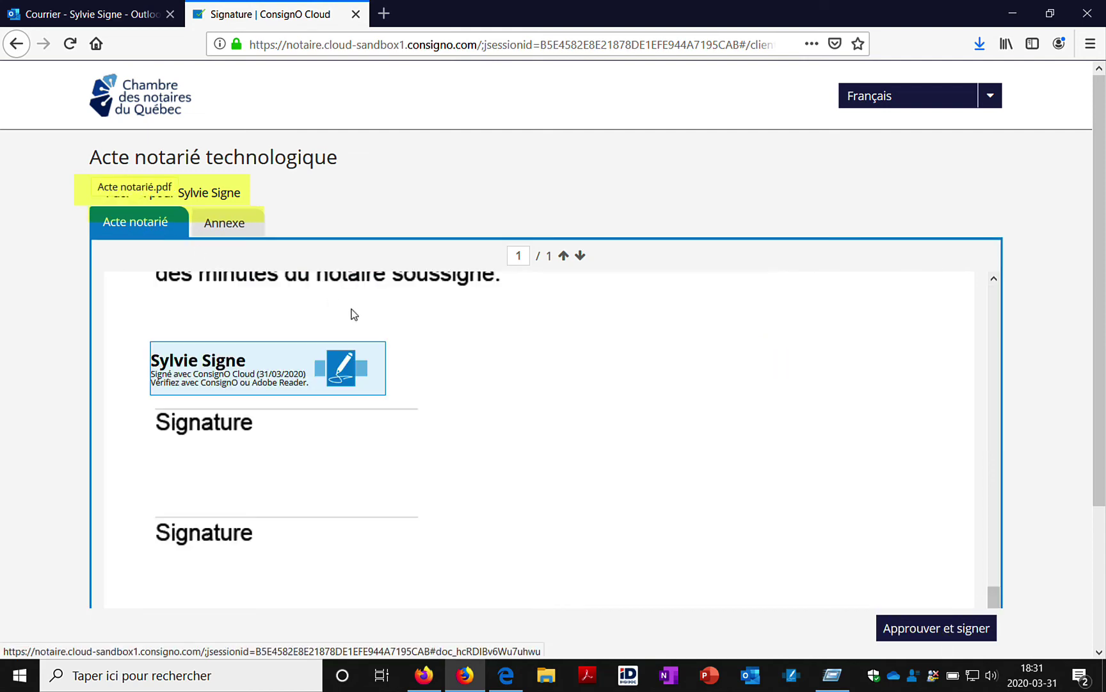
- Approve and sign the act, ticking Ne plus afficher and accepting the terms of use
left_click(985, 631)
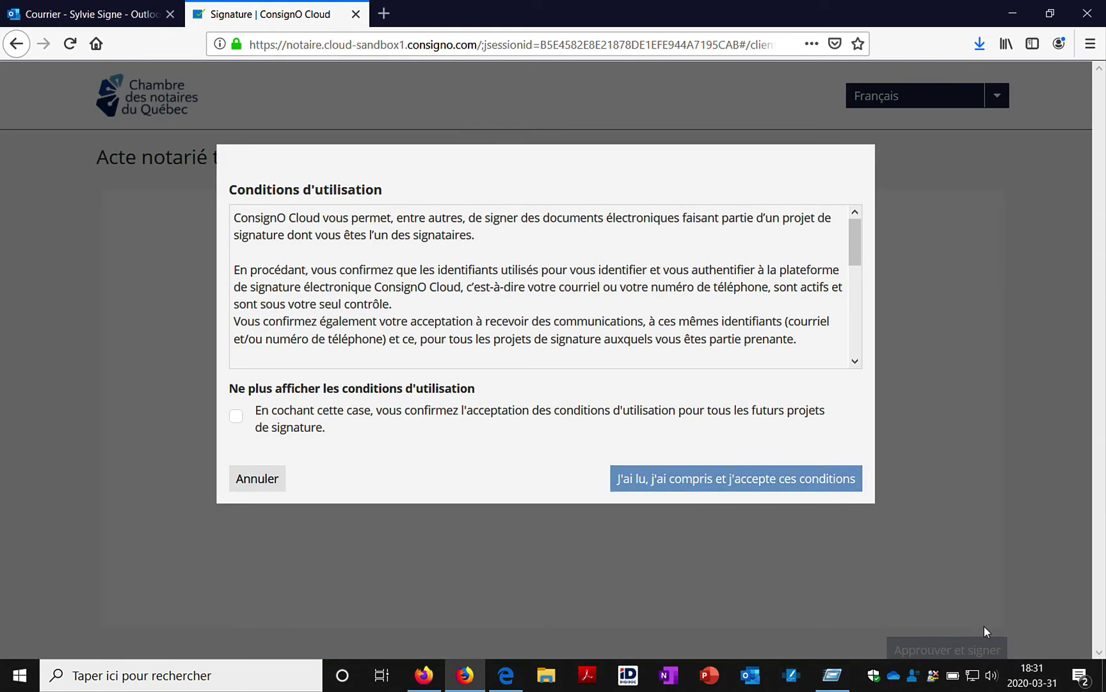
left_click(266, 422)
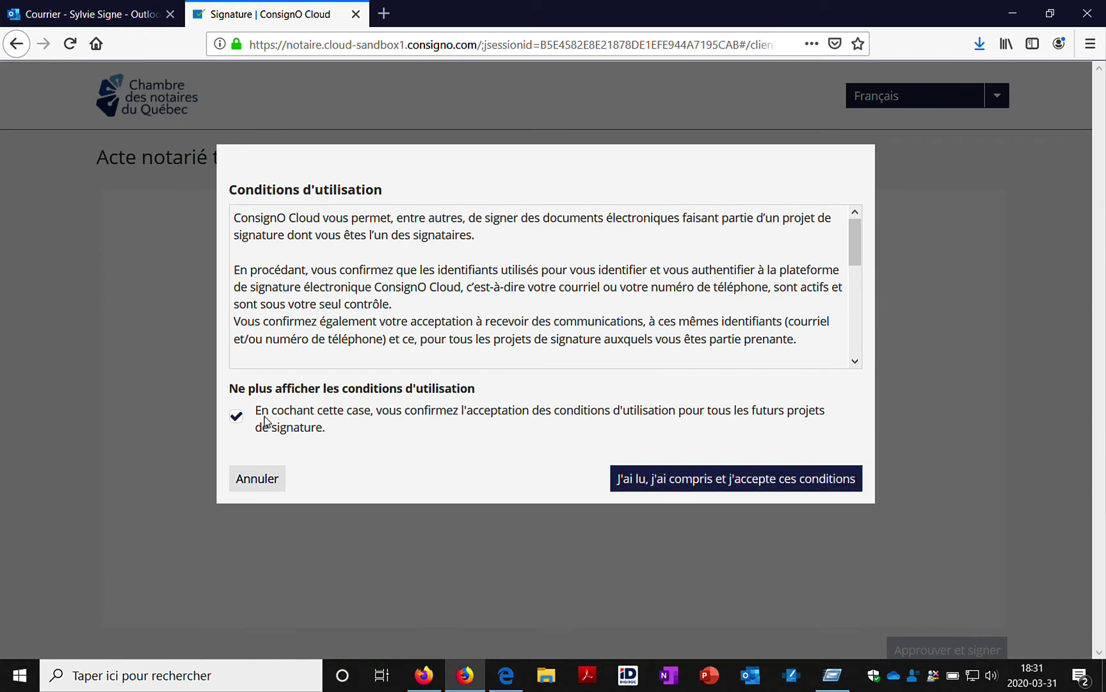
left_click(634, 485)
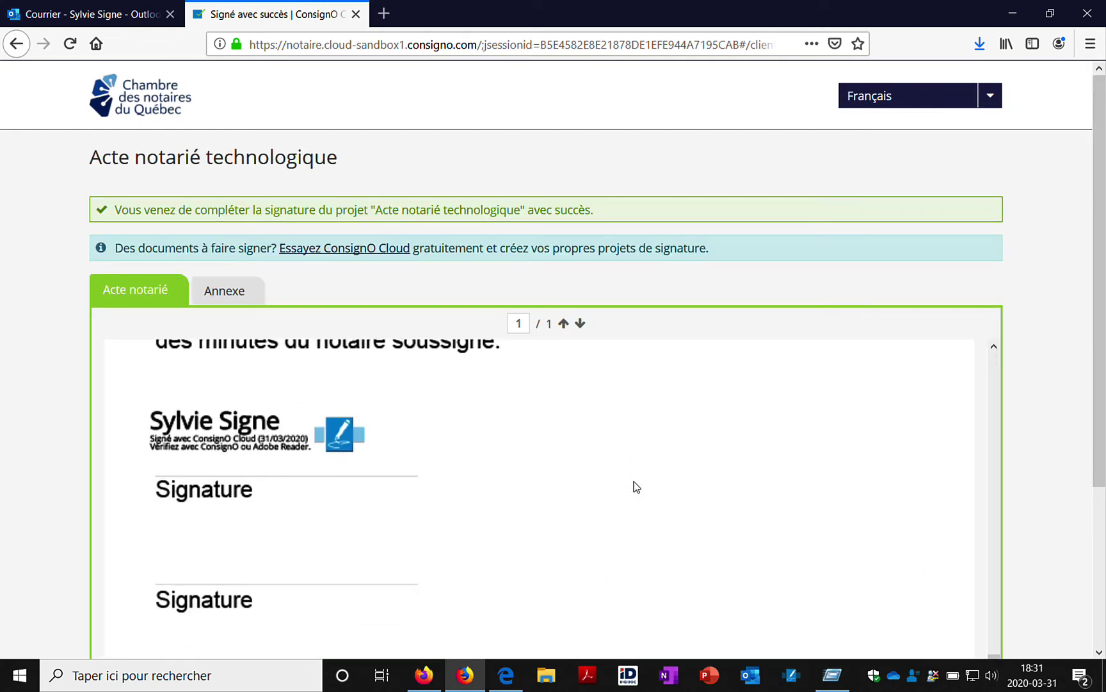
left_click(424, 675)
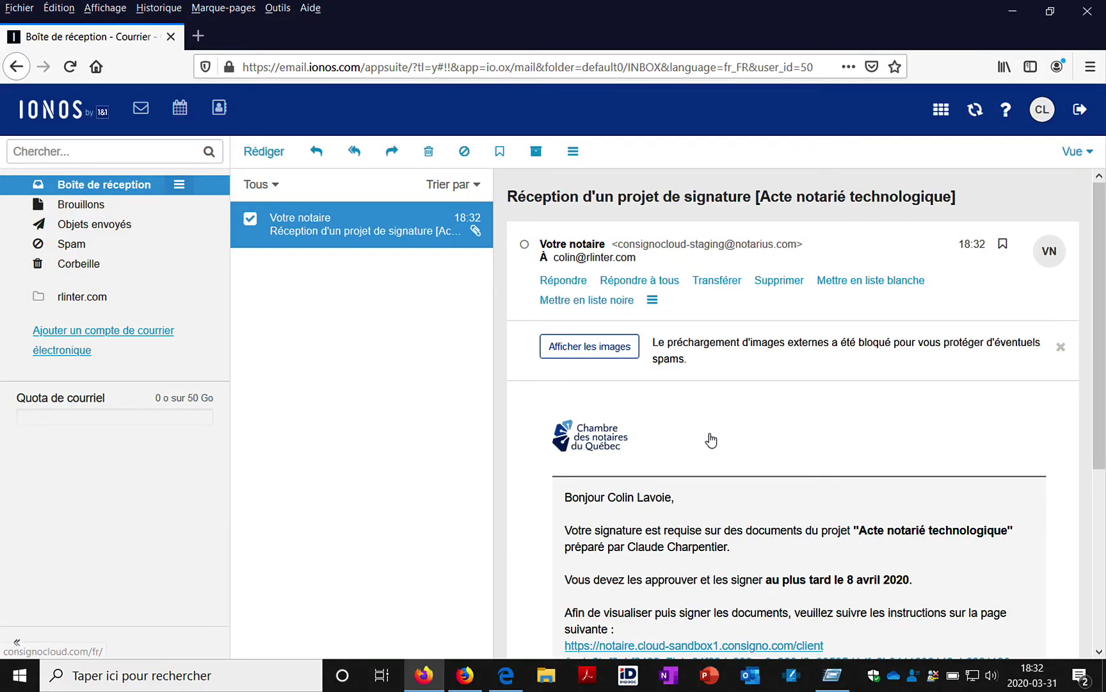
- Follow the notaire.cloud-sandbox1.consigno.com signing link in the 'Réception d'un projet de signature' email
scroll(709, 437, "down", 2)
scroll(711, 439, "down", 1)
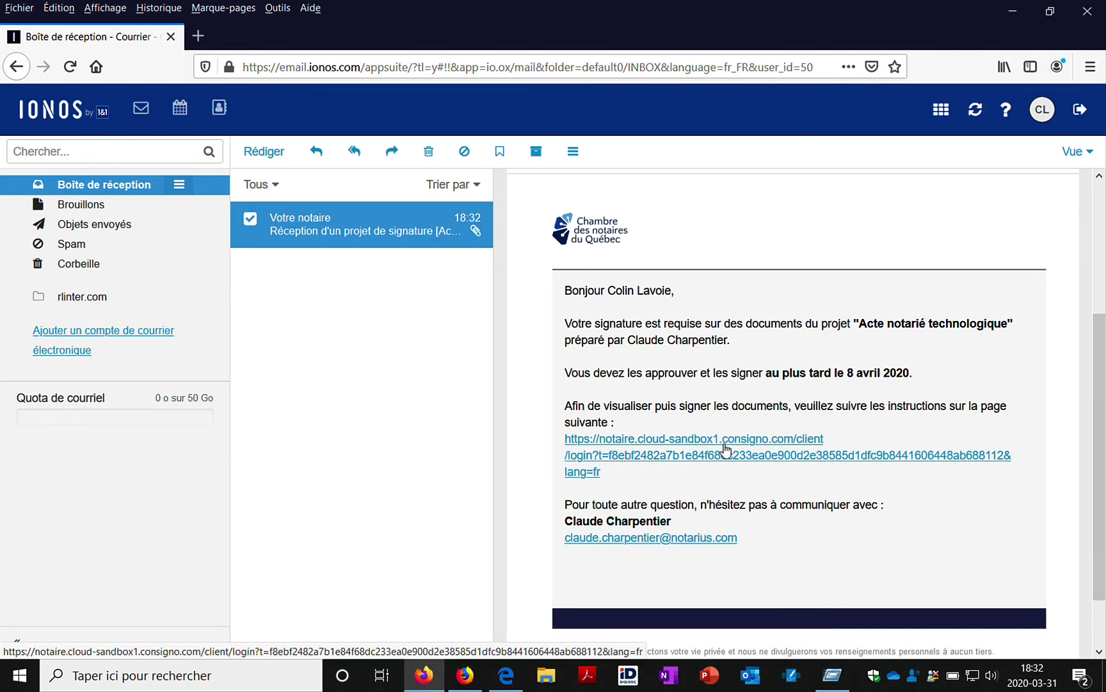
left_click(726, 447)
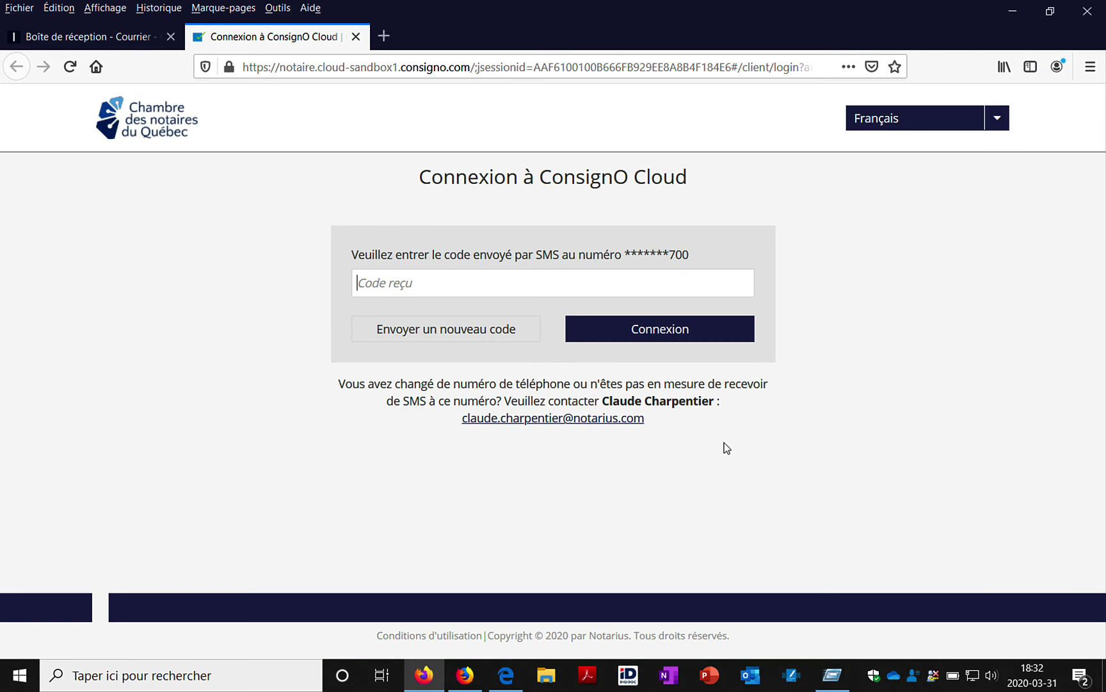
- Log in with the SMS verification code and review the act
type("757007")
left_click(708, 329)
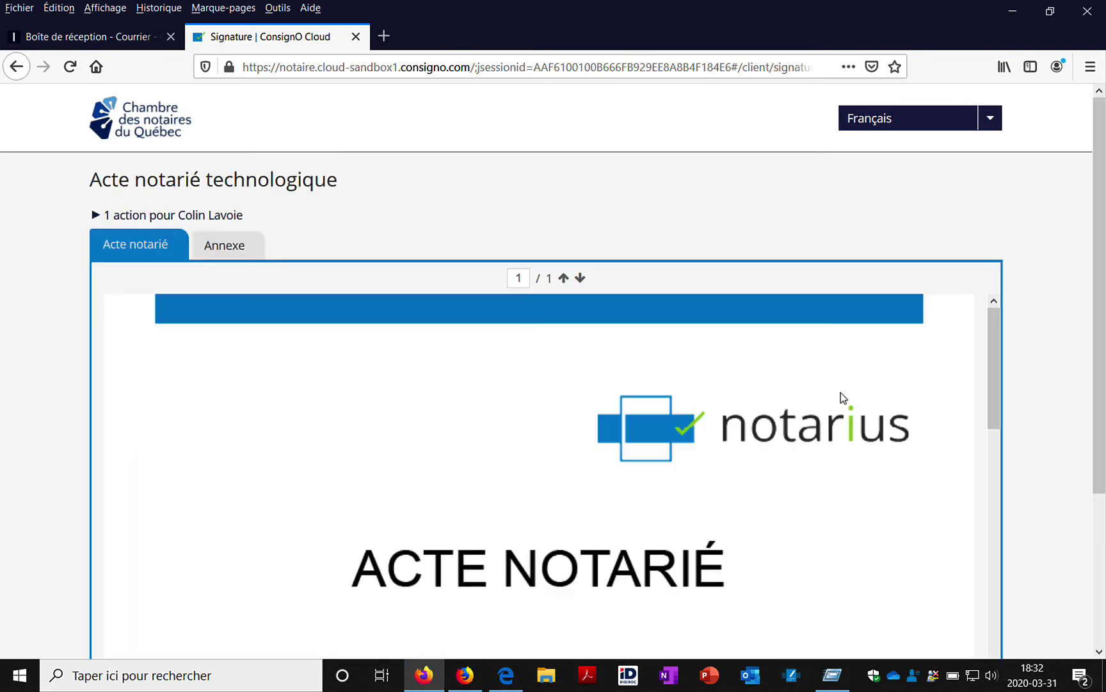
scroll(842, 401, "down", 5)
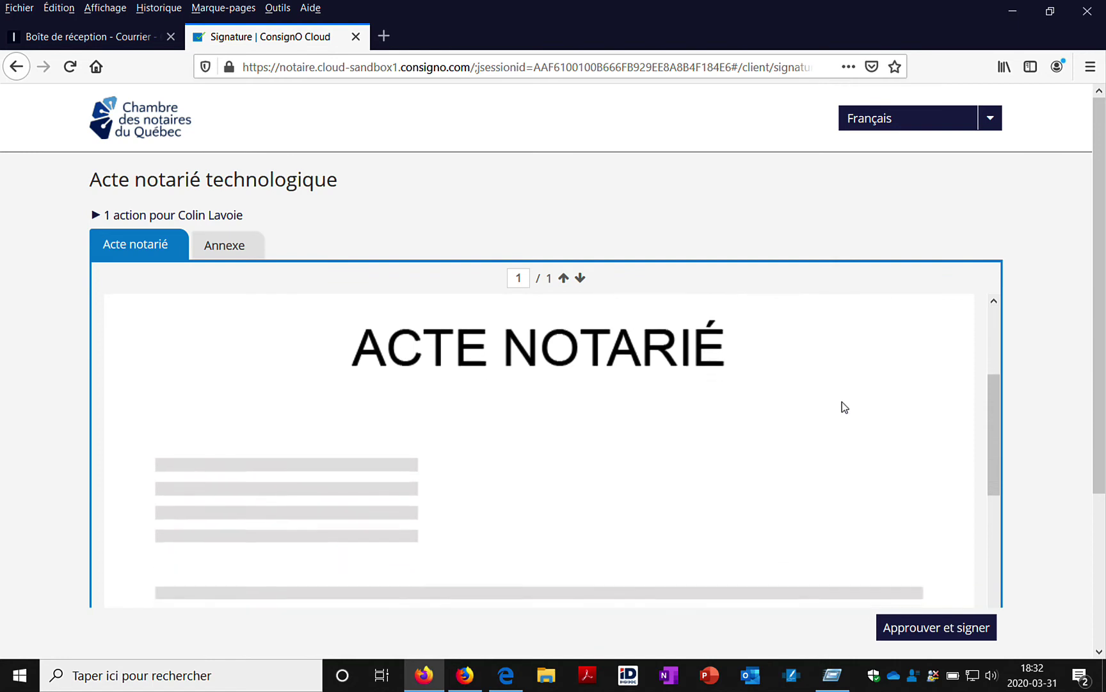
scroll(842, 403, "down", 5)
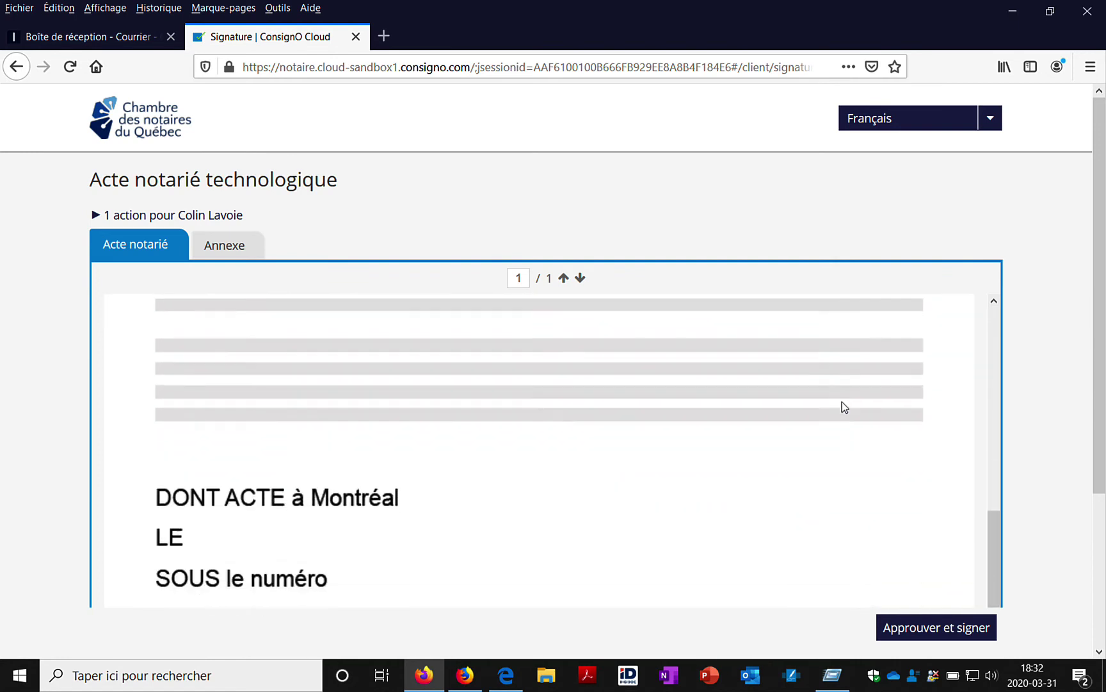
scroll(842, 401, "down", 3)
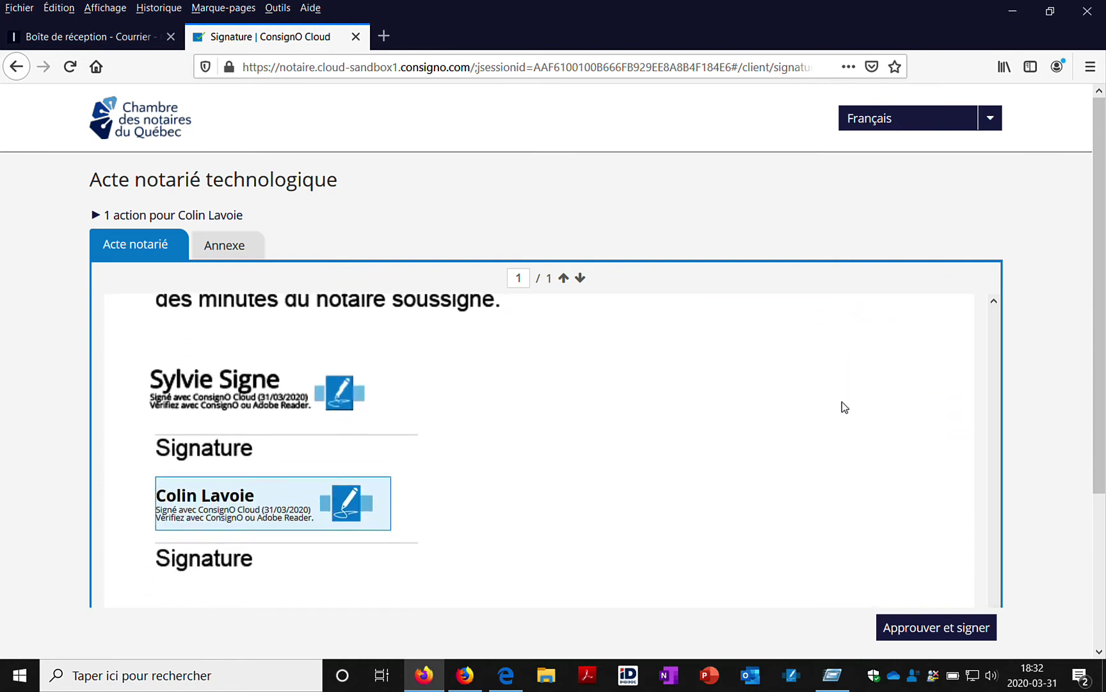
- Approve and sign the act as second signer, opting out of future terms display
left_click(924, 624)
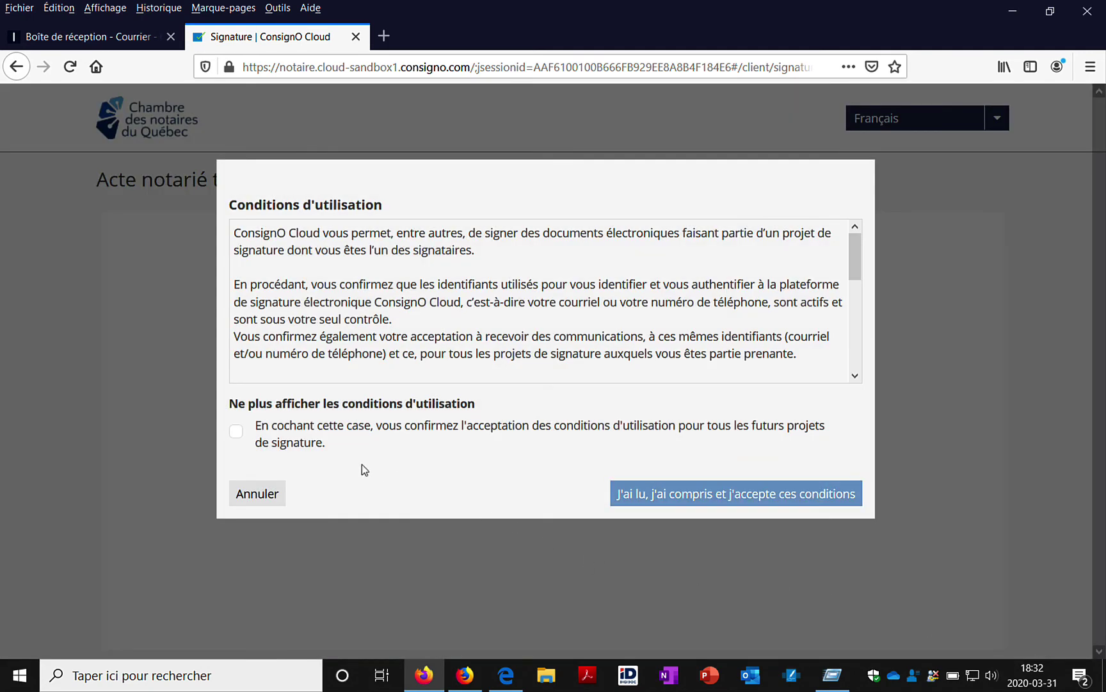
left_click(237, 433)
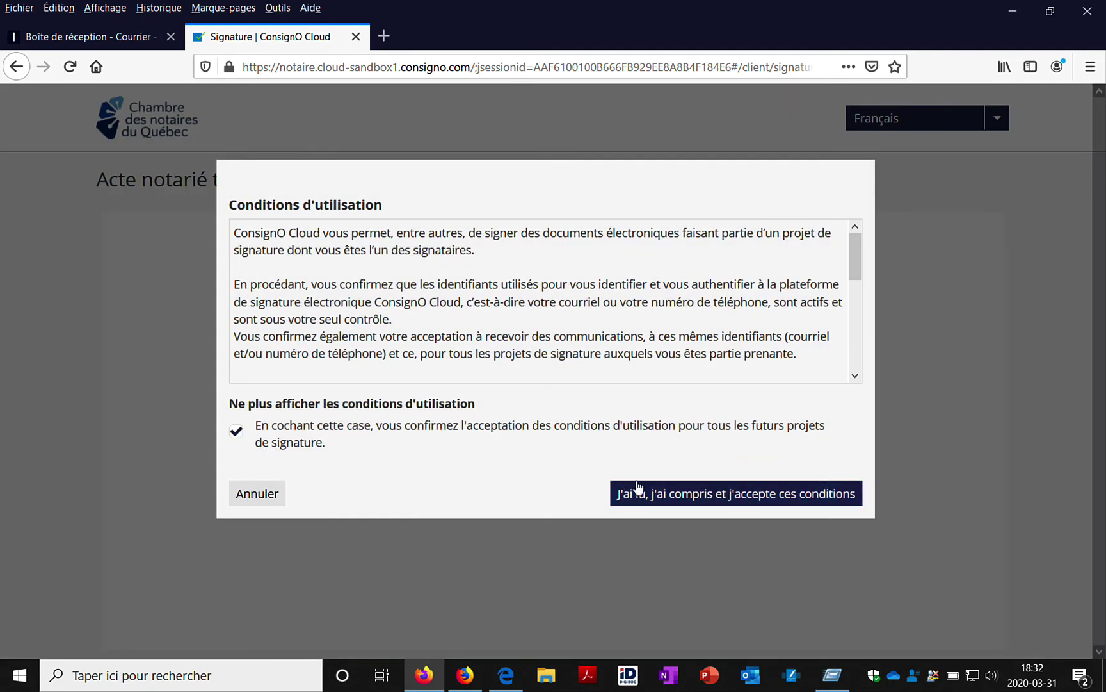
left_click(659, 492)
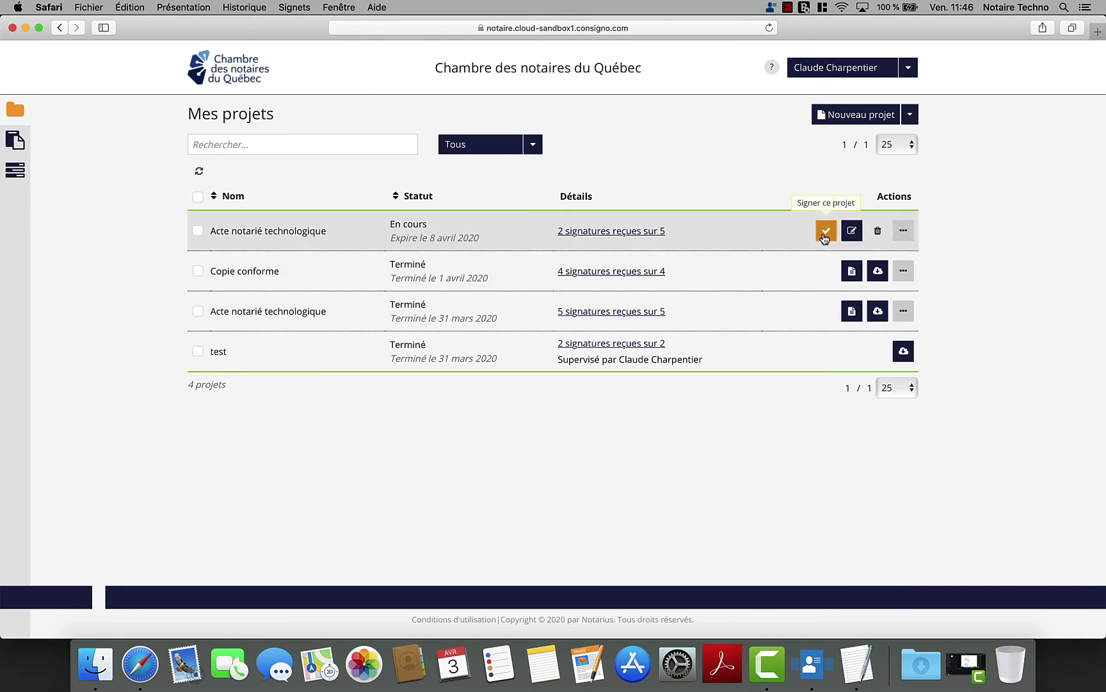
- Open the pending deed and fill in Date '3 avril 2020' and minute number '1234'
left_click(826, 231)
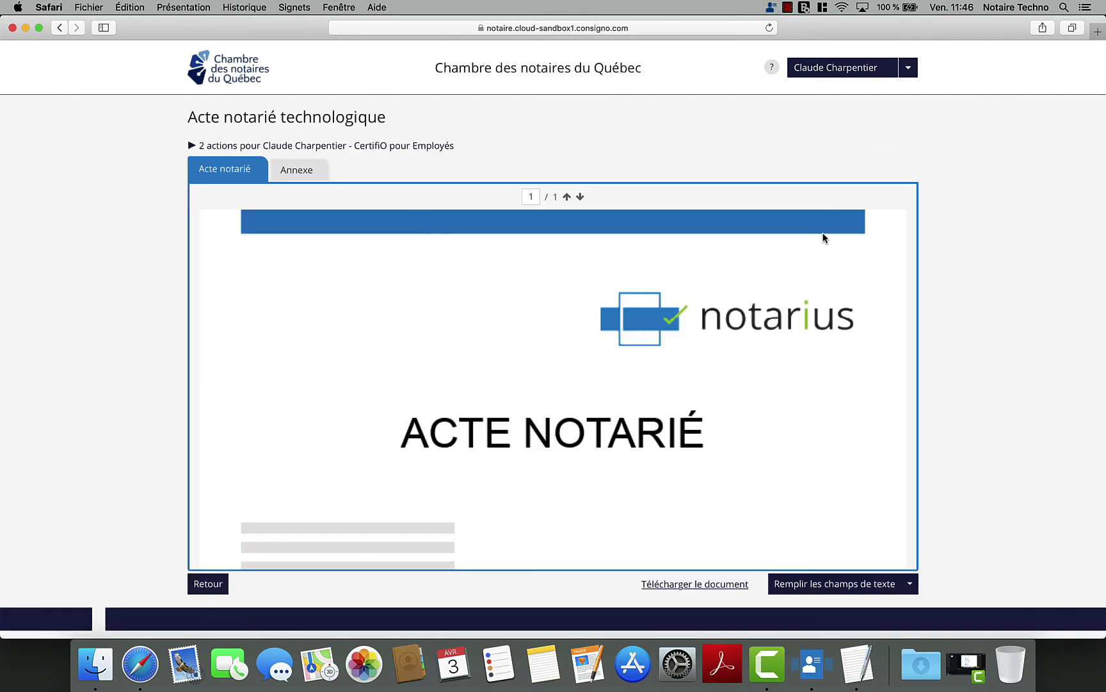
scroll(824, 238, "down", 10)
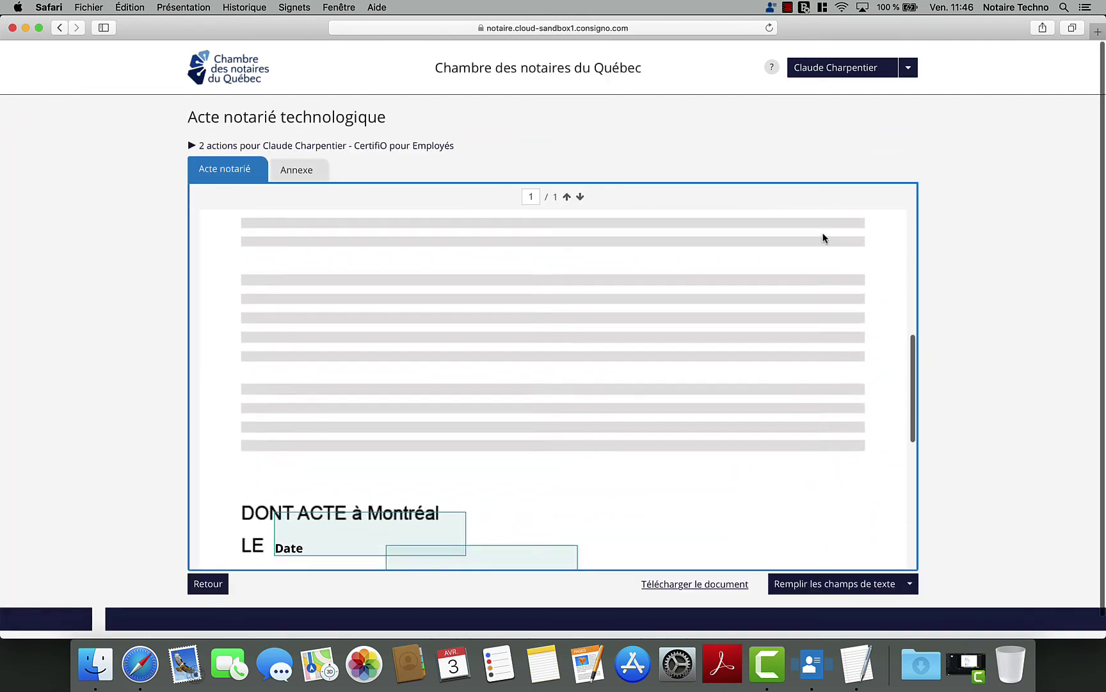
scroll(824, 238, "down", 8)
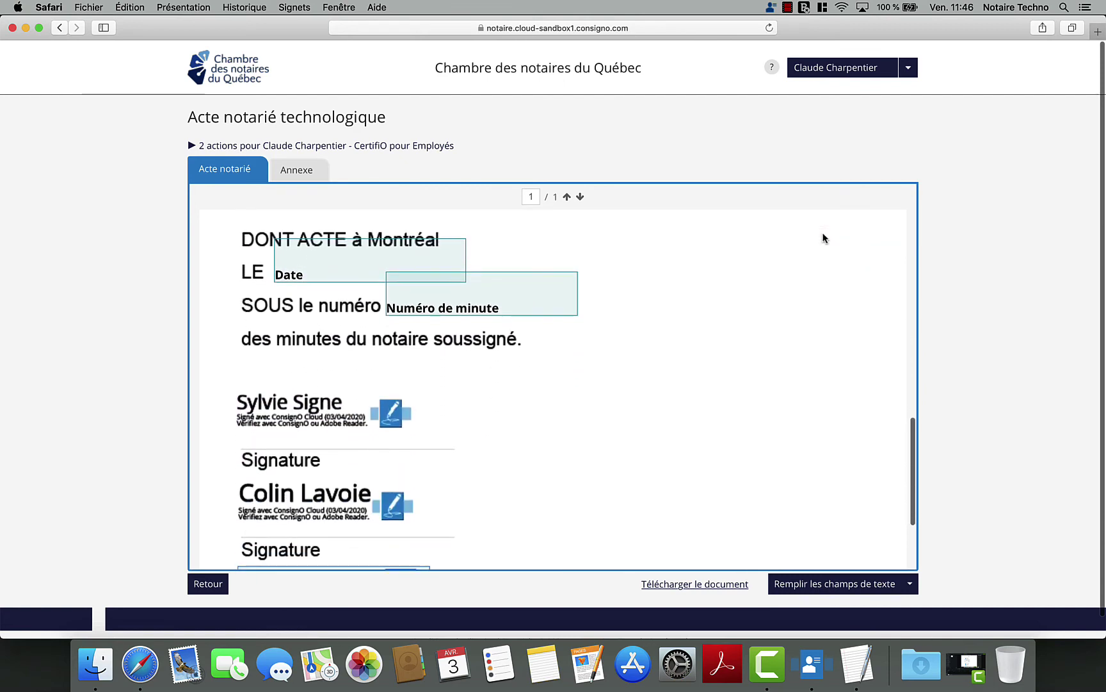
scroll(824, 238, "down", 2)
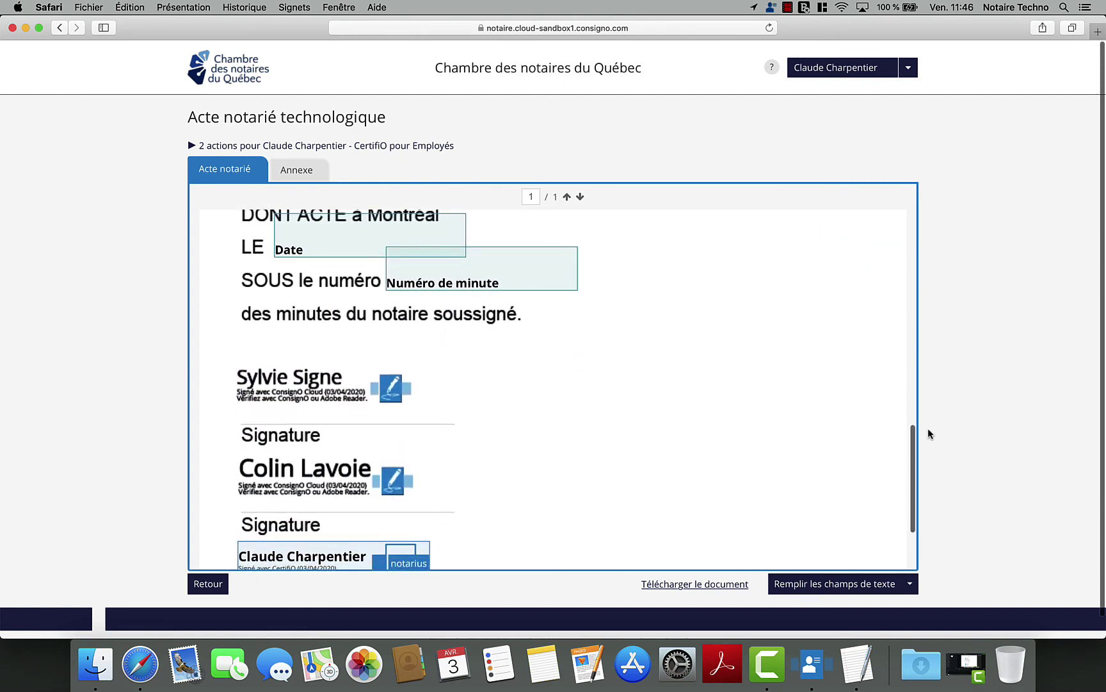
left_click(884, 579)
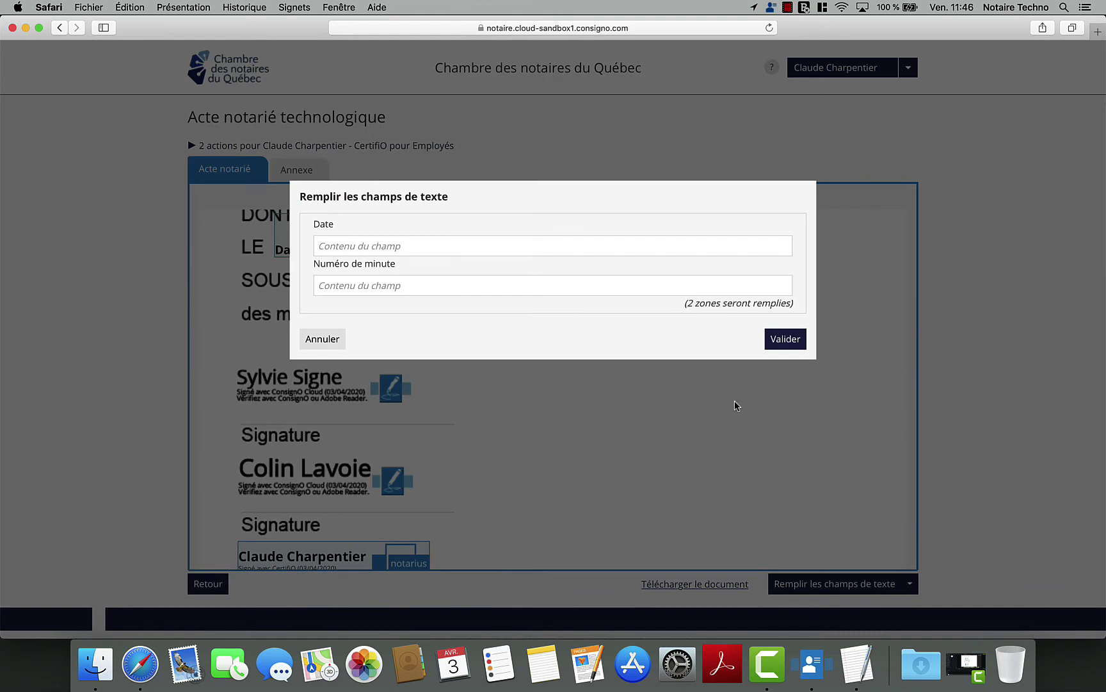
type("3 ")
type("1234")
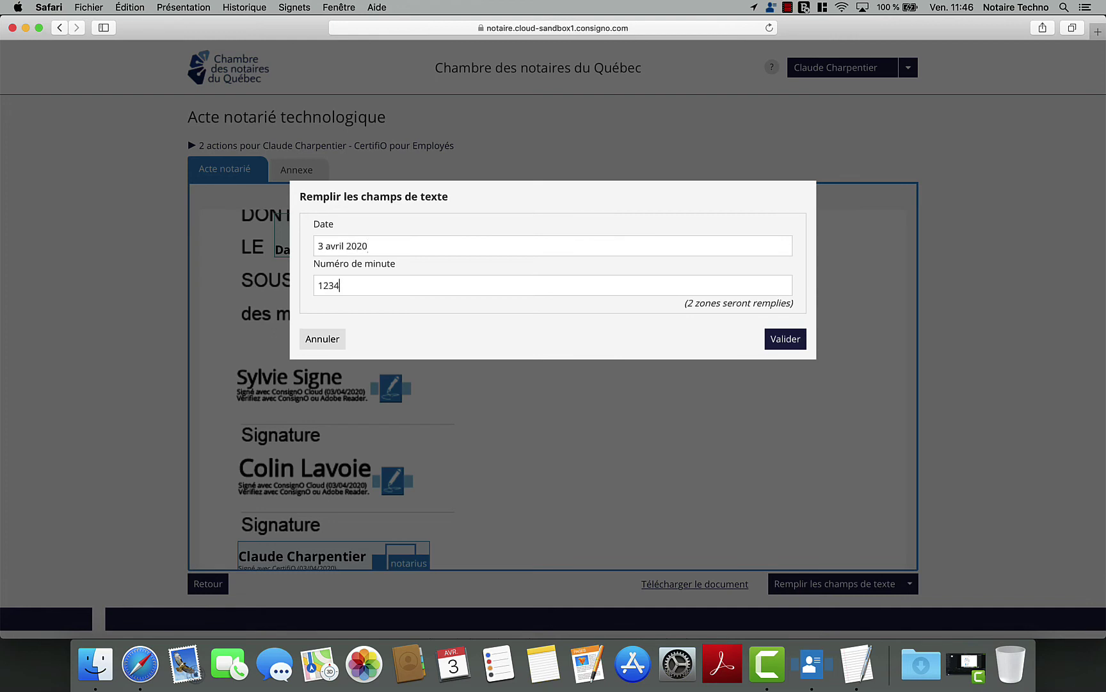
left_click(781, 340)
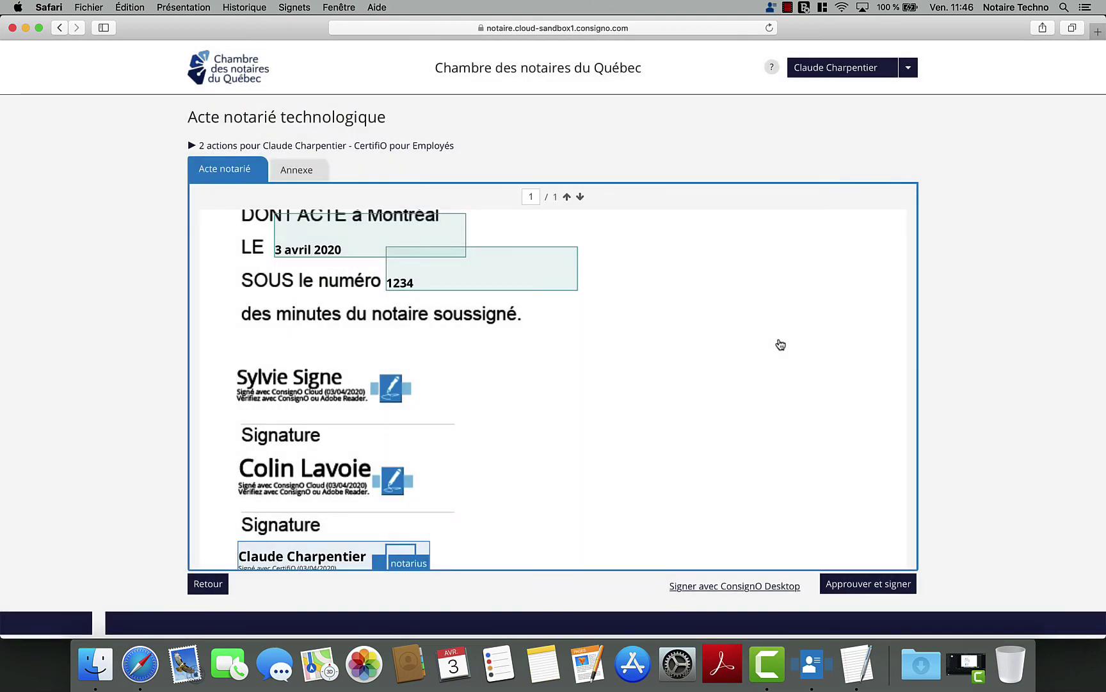
- Start the notary's signature and load the .epf certificate file from Documents
scroll(781, 344, "down", 3)
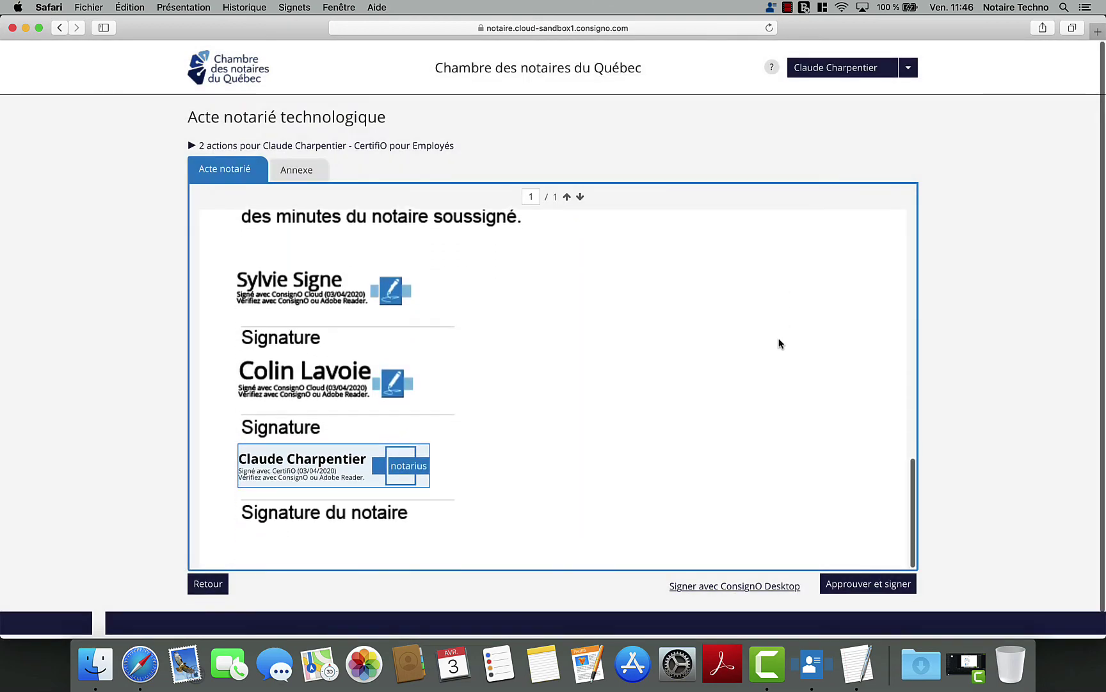
left_click(881, 582)
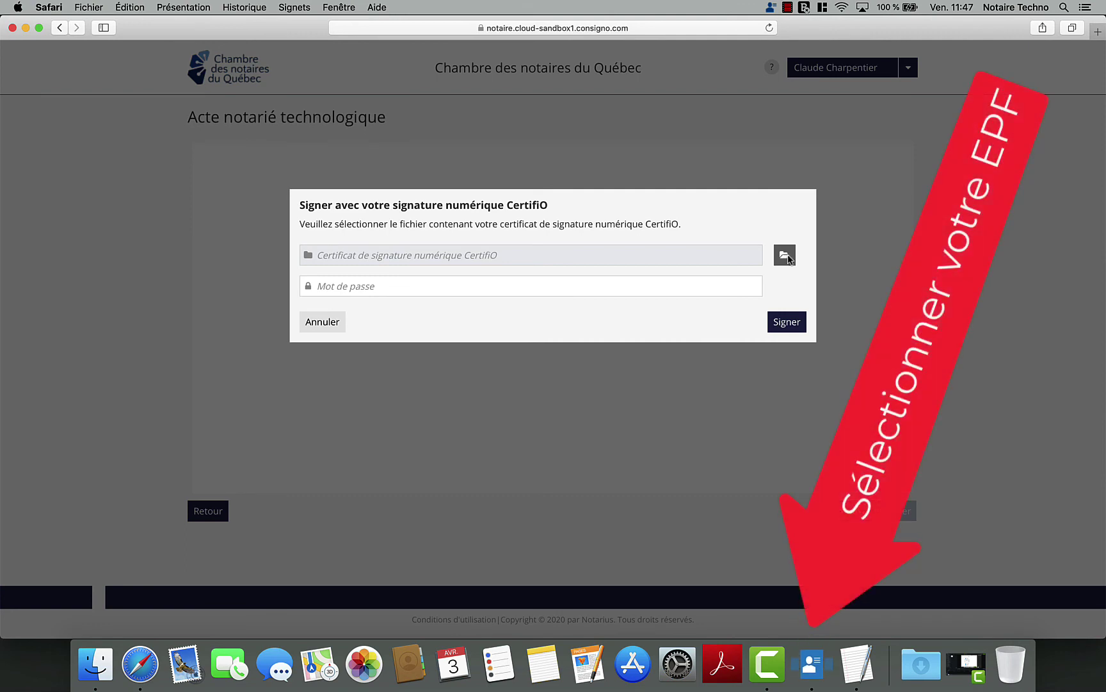
left_click(817, 646)
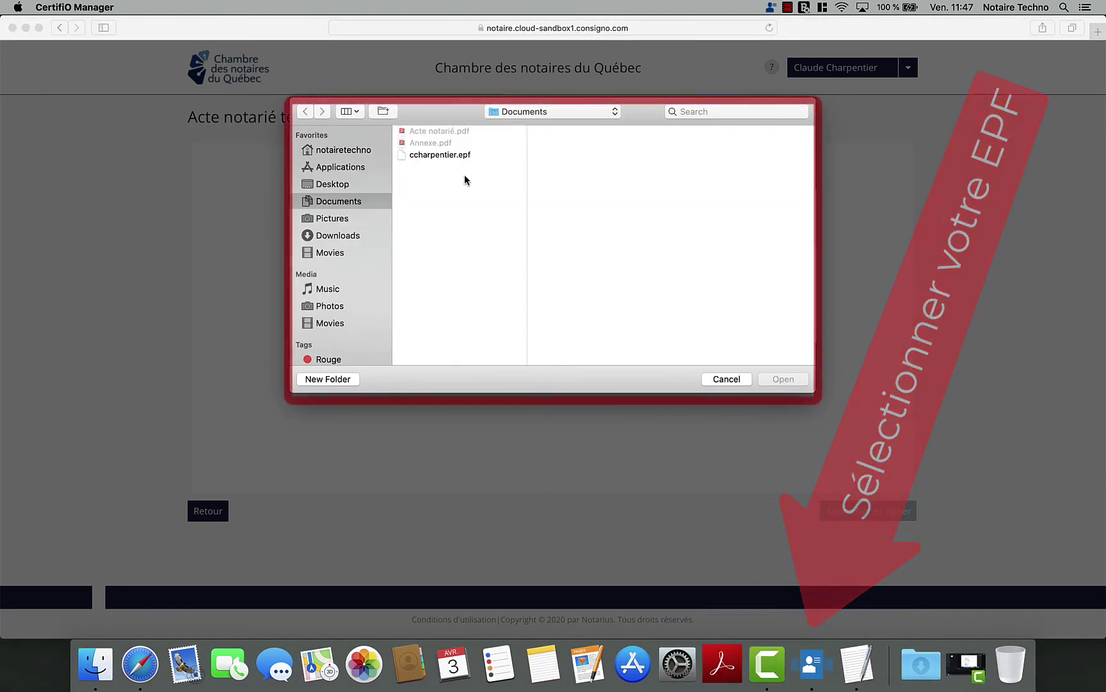
left_click(448, 155)
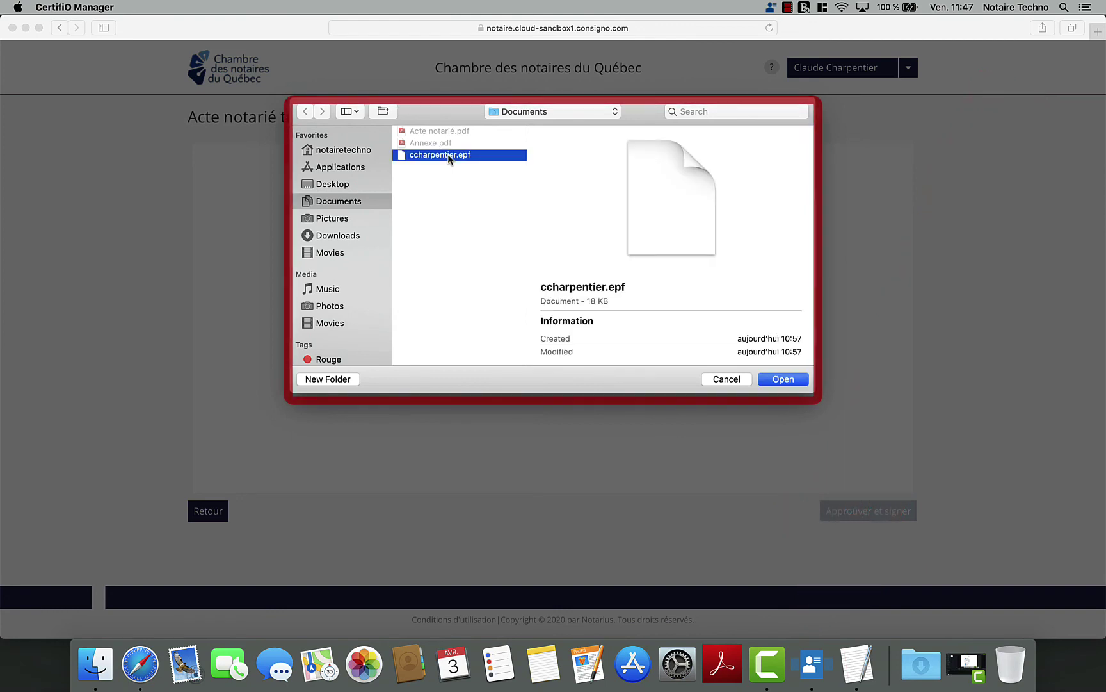
double_click(448, 155)
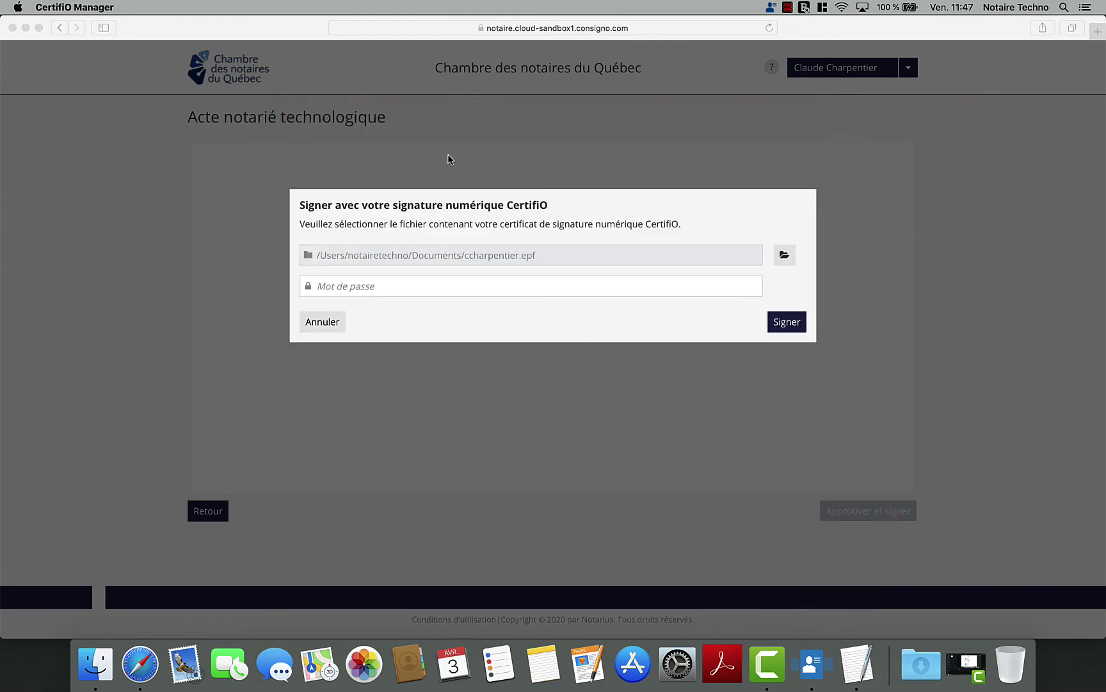
- Enter the certificate password and sign the deed as notary
left_click(376, 286)
left_click(358, 286)
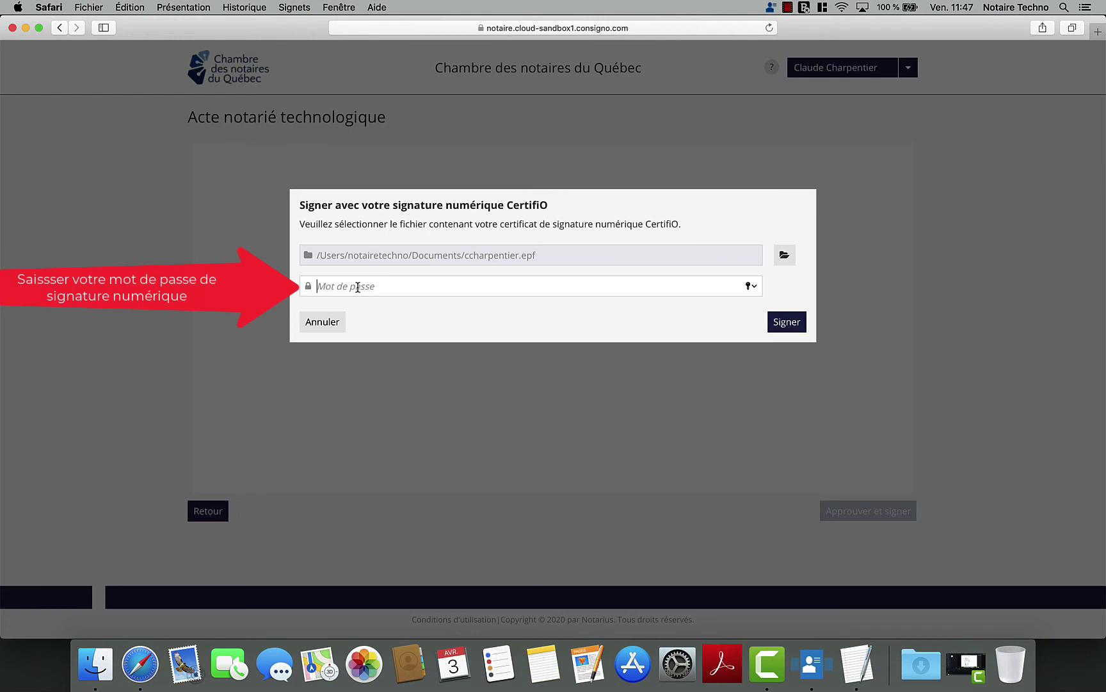
type("••")
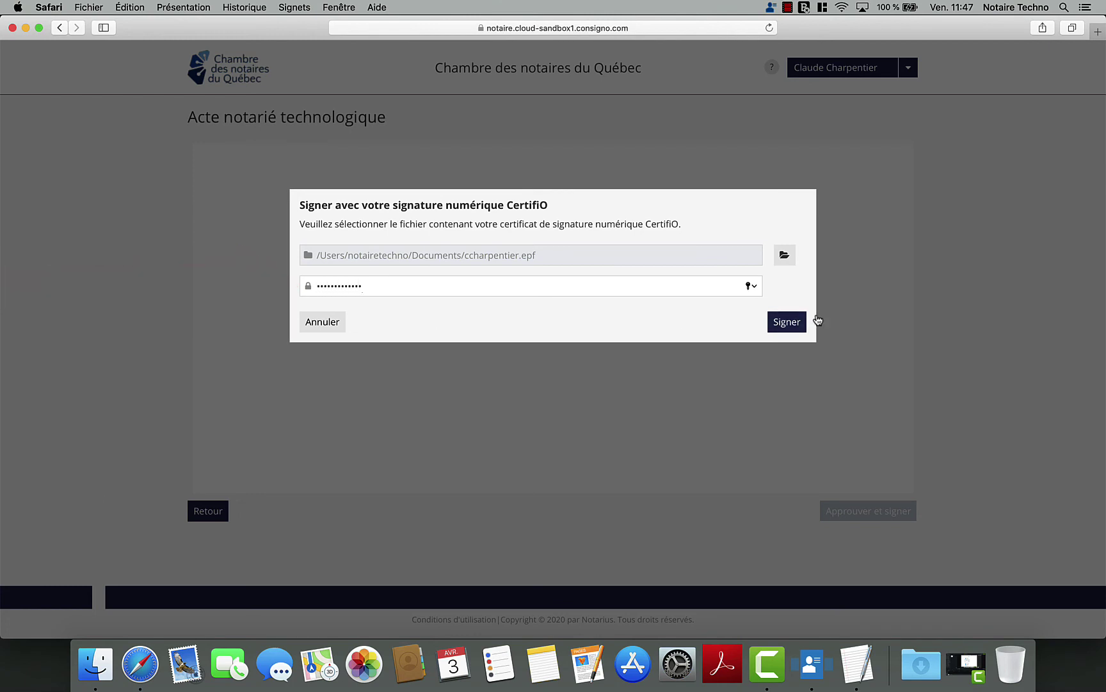
left_click(791, 324)
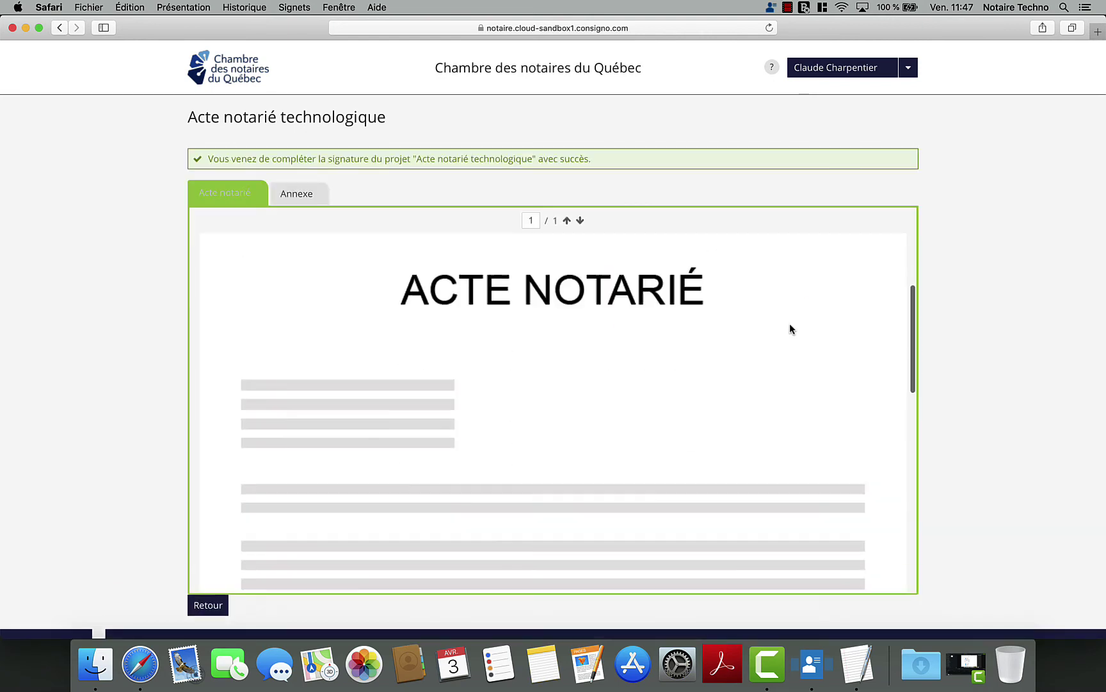
- Return to Mes projets and download the finished deed's audit log and signed documents
scroll(789, 329, "down", 3)
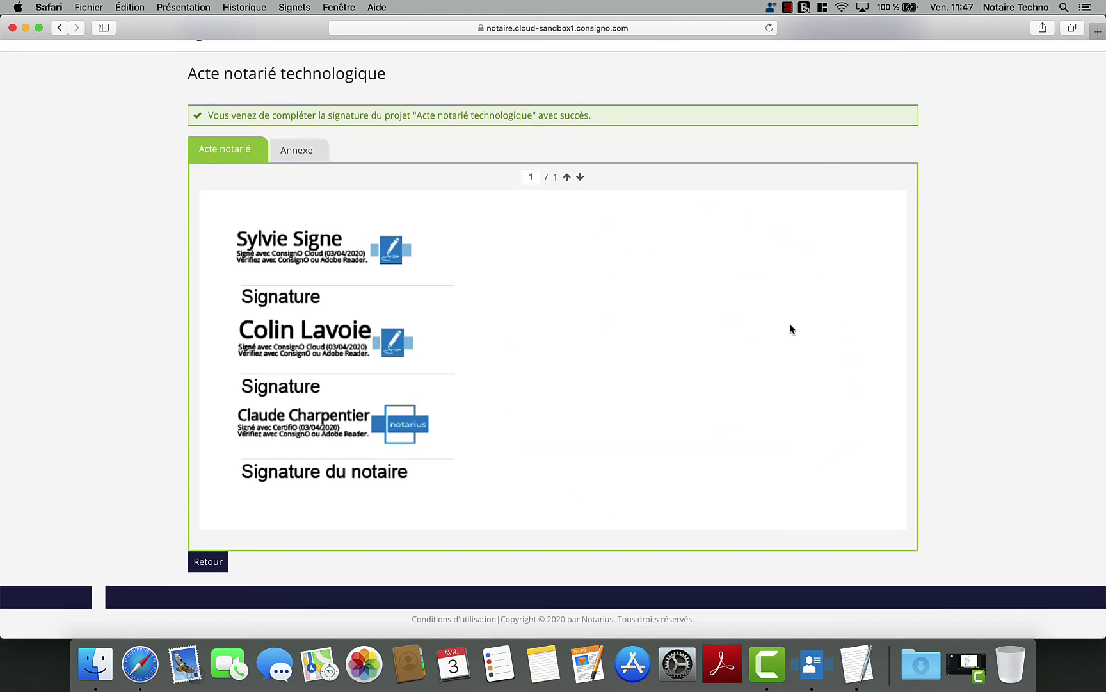
left_click(208, 564)
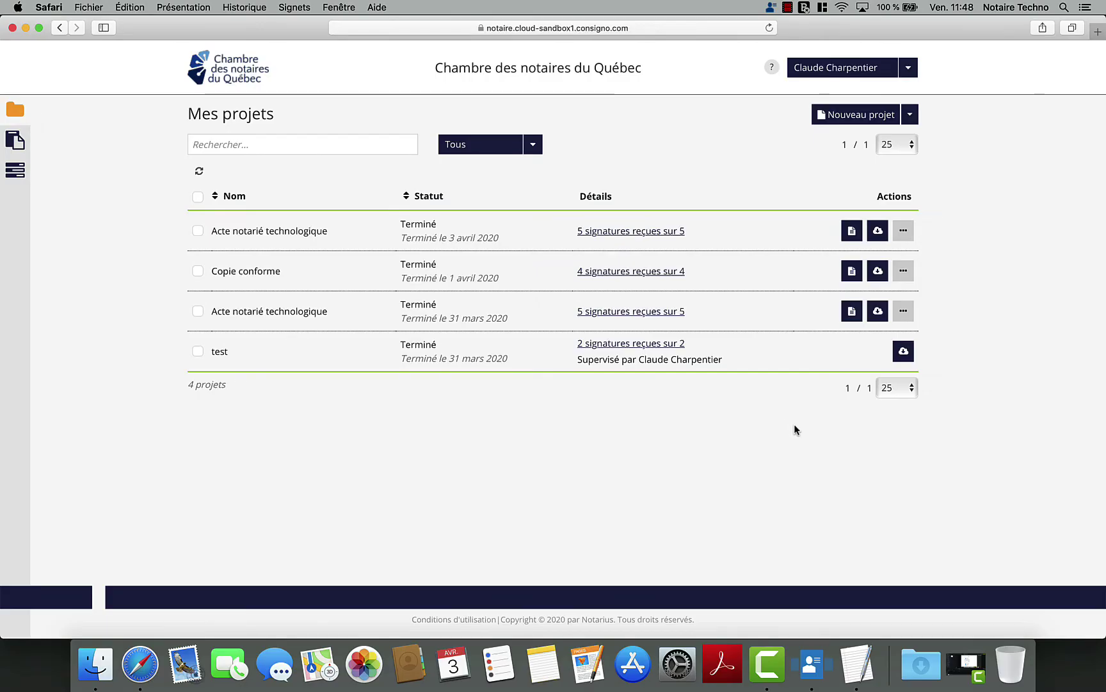
left_click(850, 234)
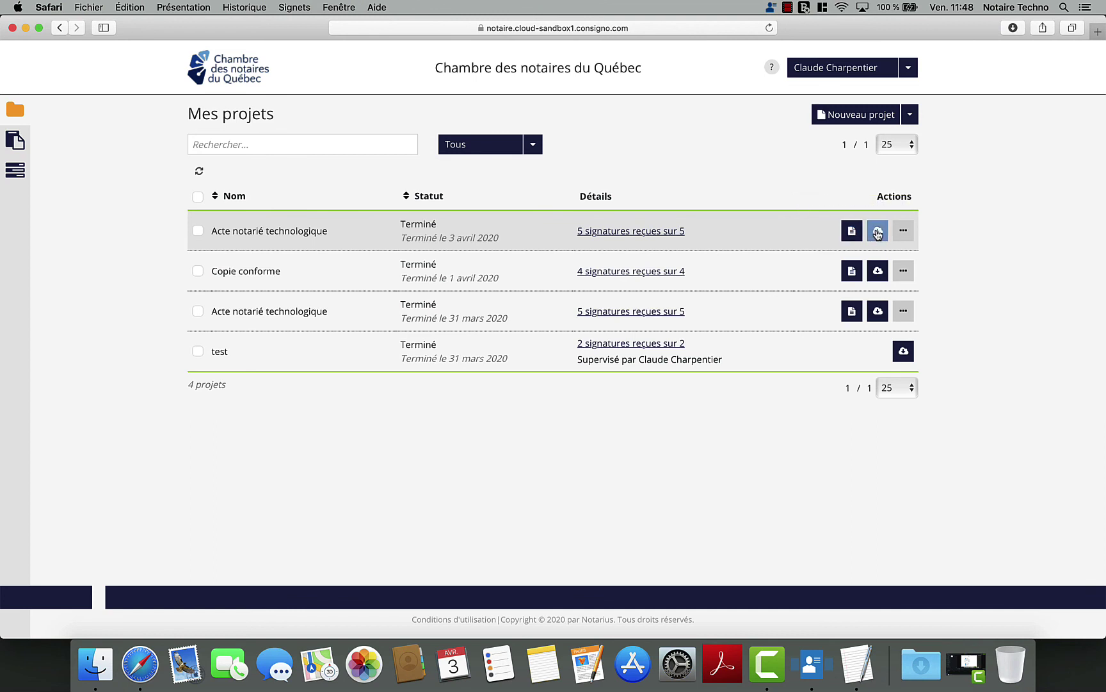
left_click(878, 232)
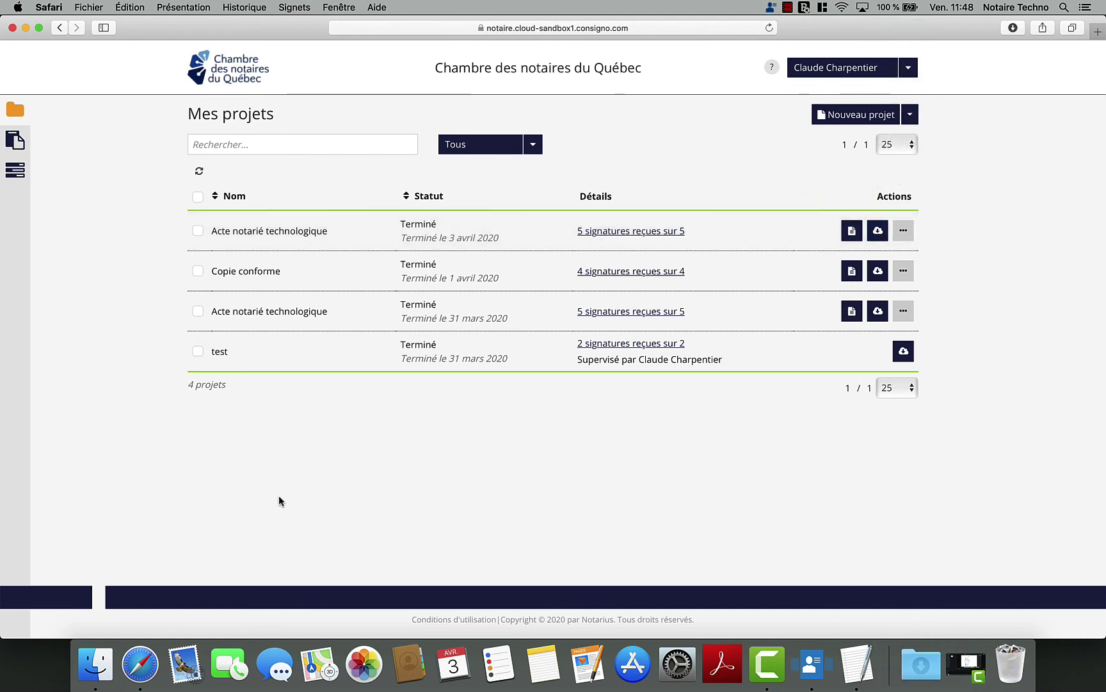
- In Téléchargements, expand the Acte notarié technologique folder and rename Annexe.pdf to FINAL-Annexe.pdf
left_click(95, 660)
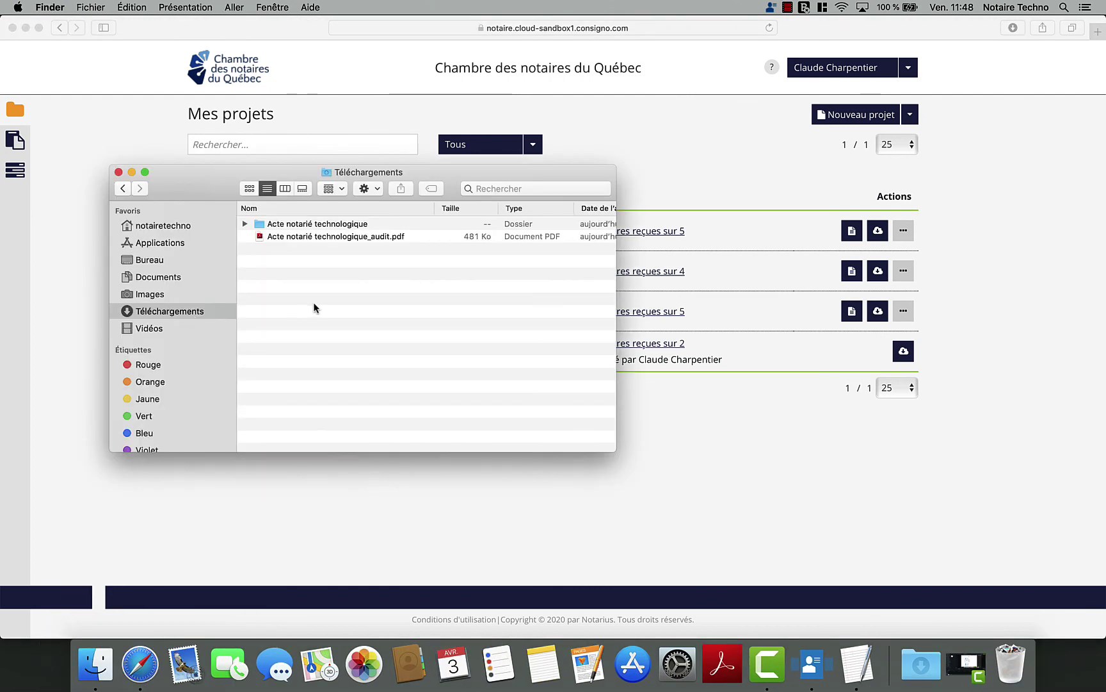
left_click(245, 224)
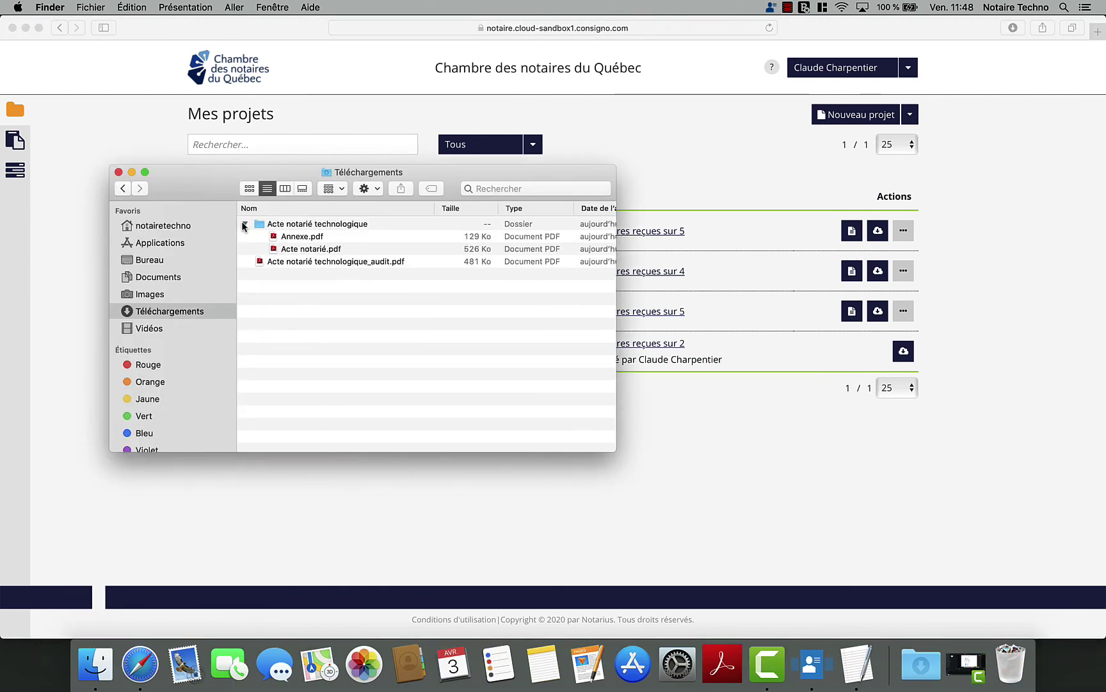
left_click(285, 239)
left_click(285, 237)
left_click(283, 237)
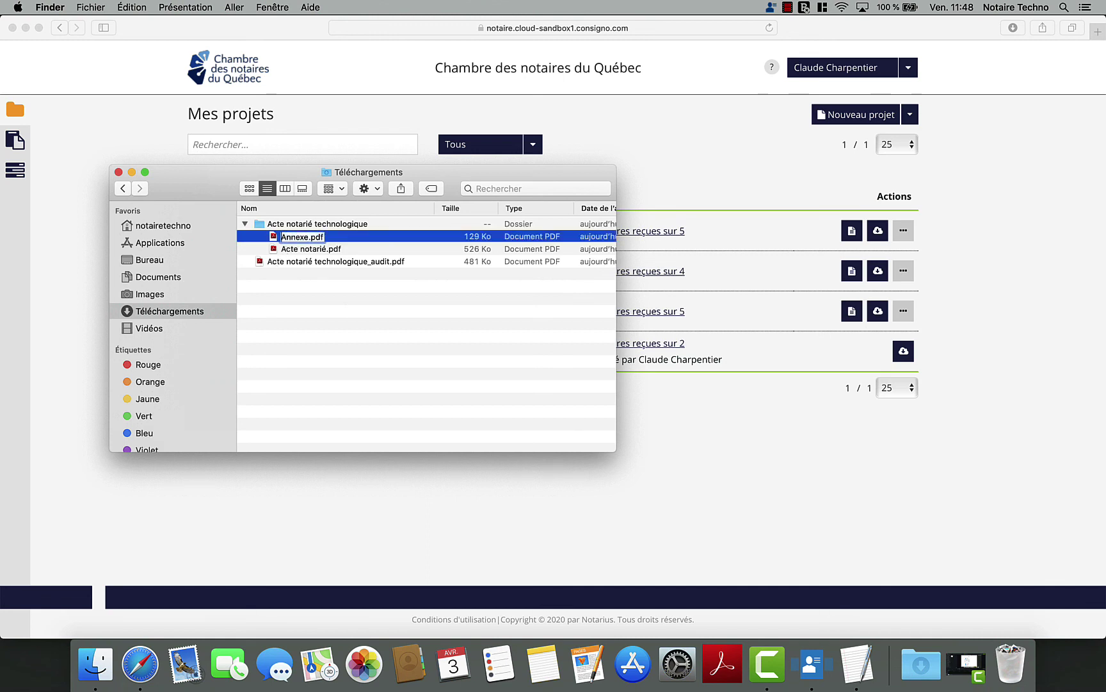
type("FINAL-")
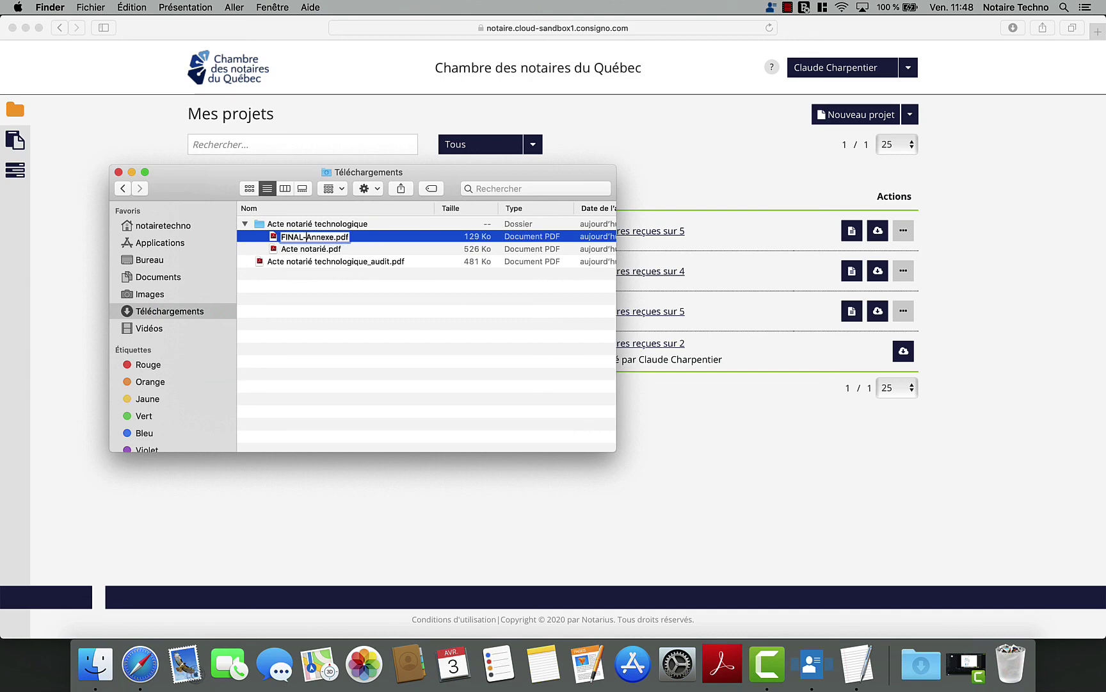
key("Return")
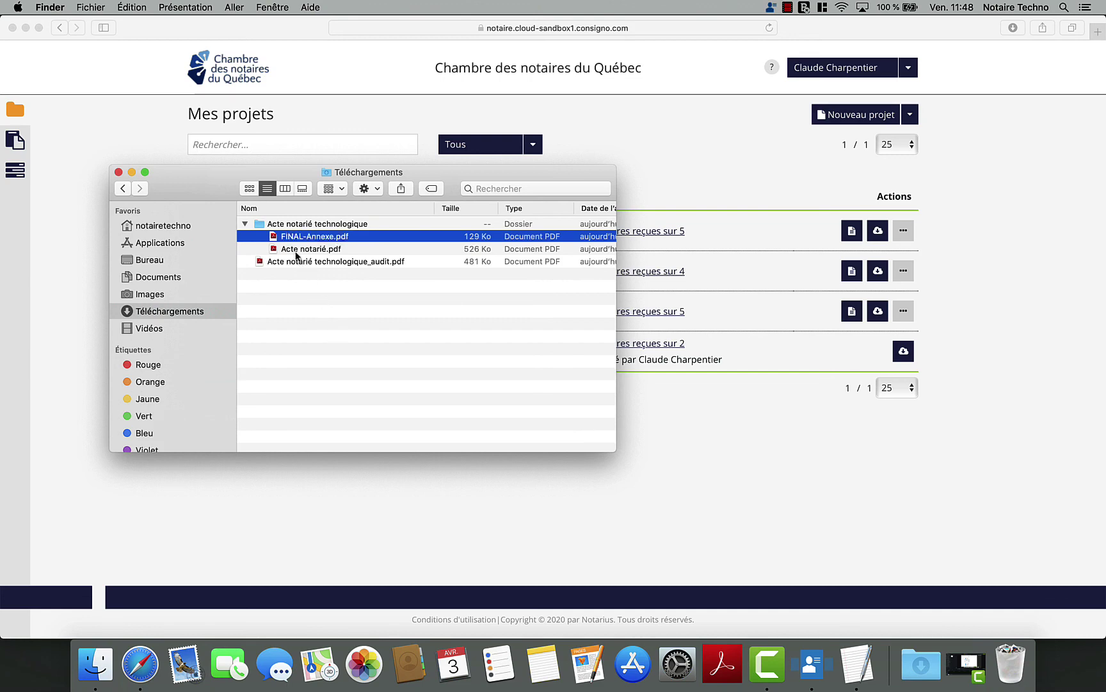
- Rename Acte notarié.pdf and the audit log PDF with a FINAL- prefix
left_click(282, 249)
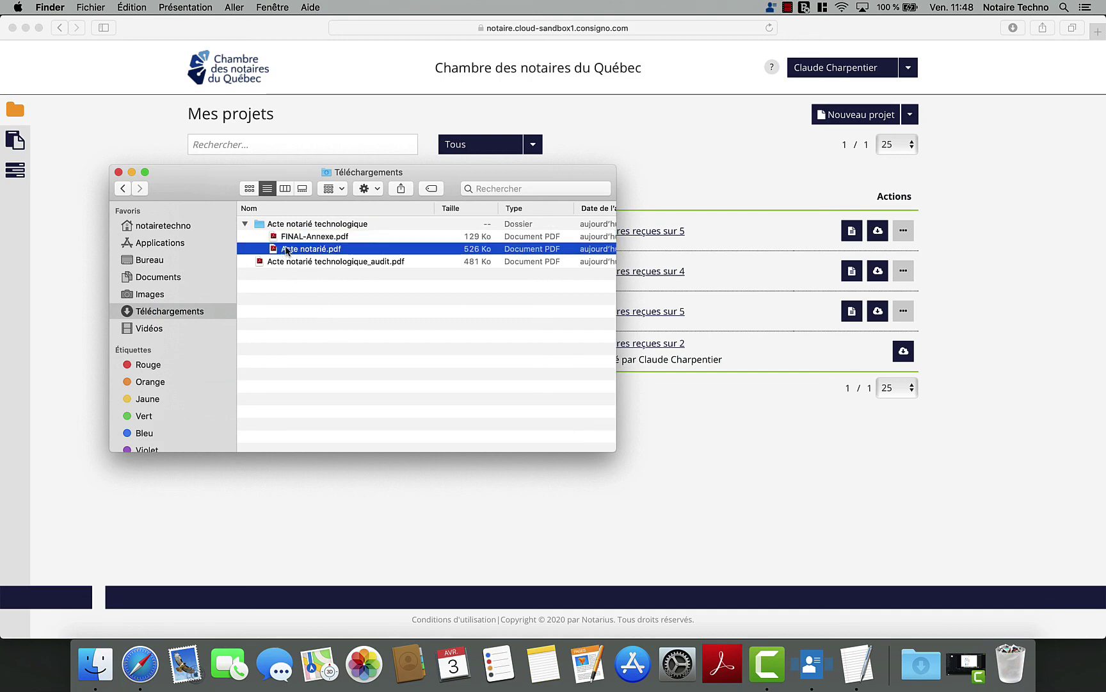
left_click(286, 250)
left_click(282, 250)
type("FINAL-")
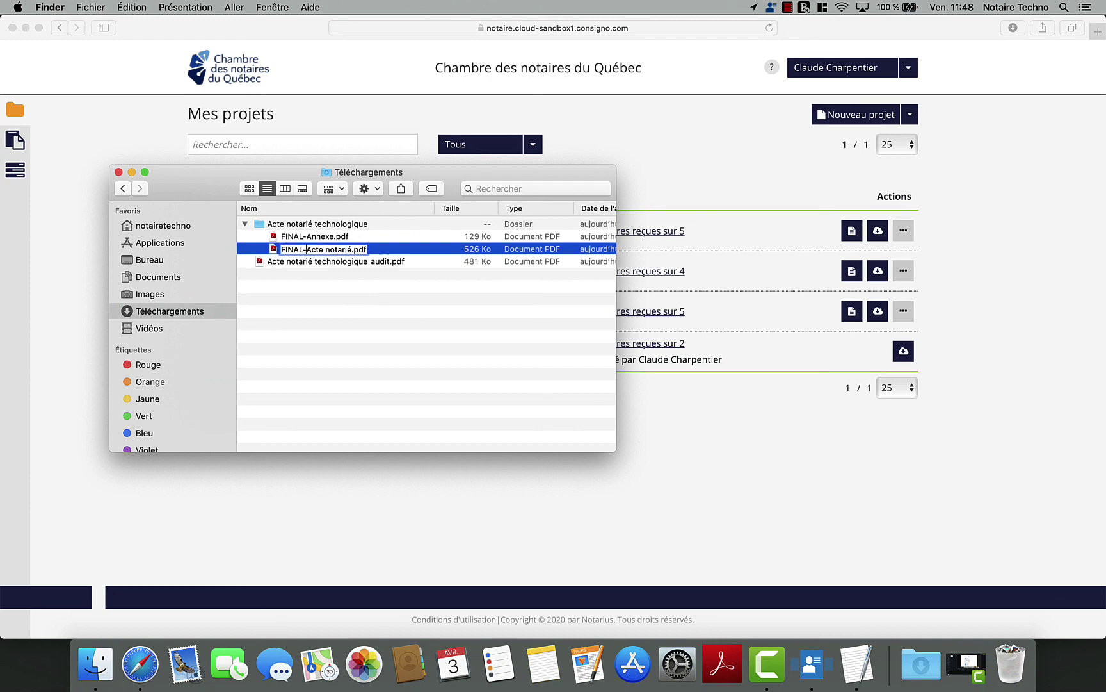
key("Return")
left_click(274, 261)
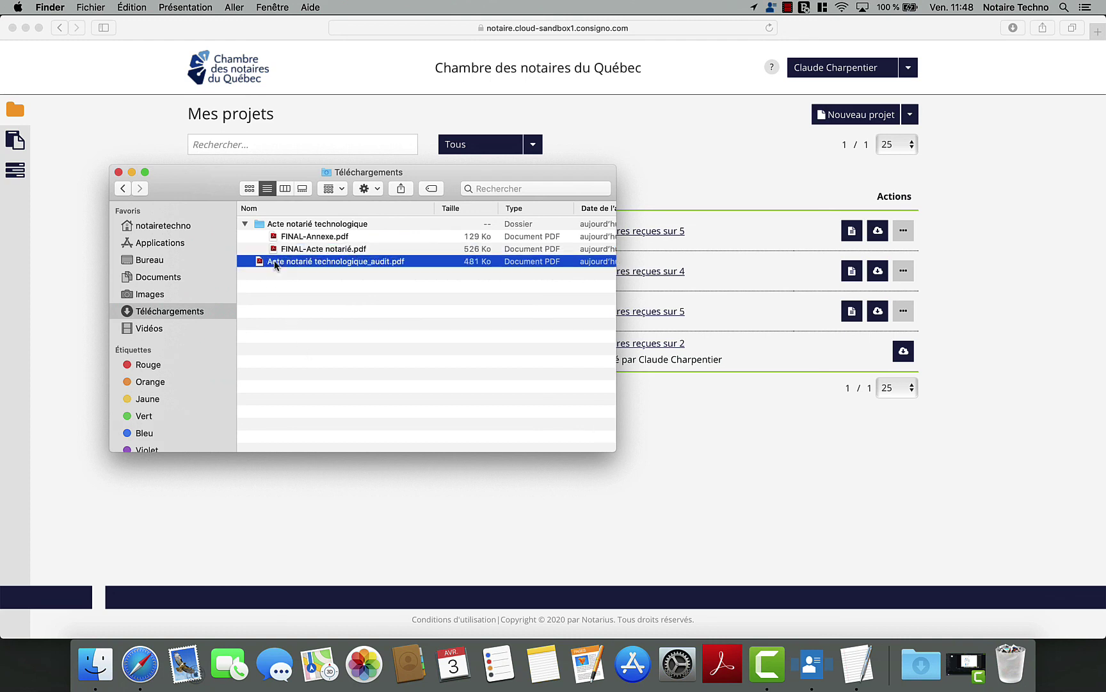
left_click(274, 263)
left_click(266, 262)
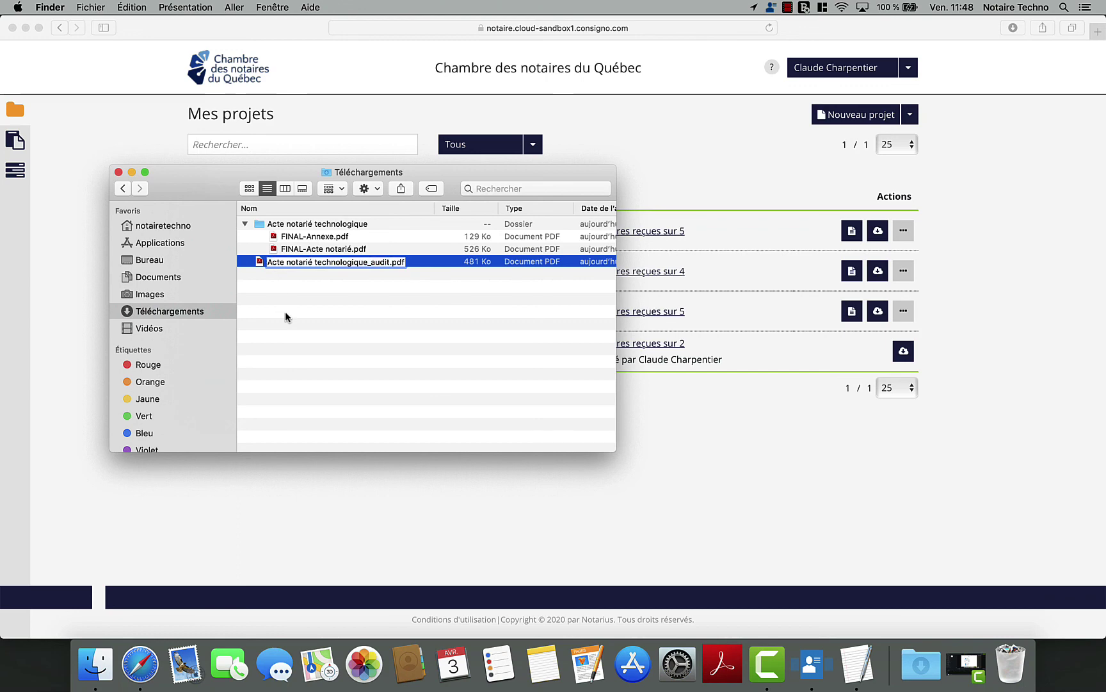
type("FINAL-")
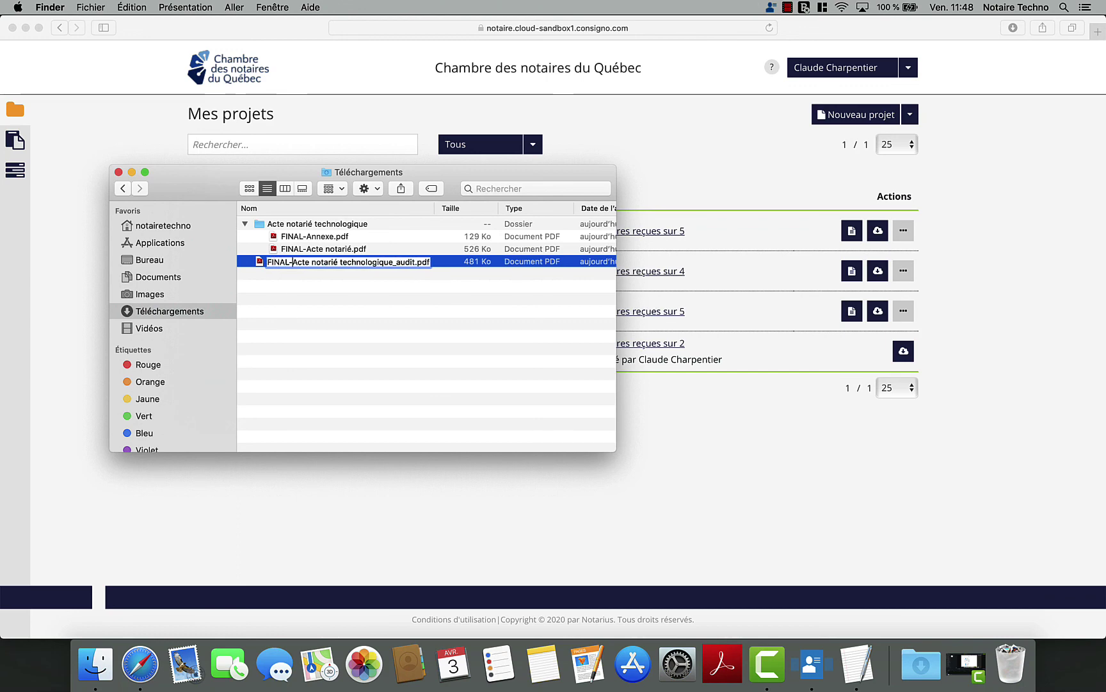
key("Return")
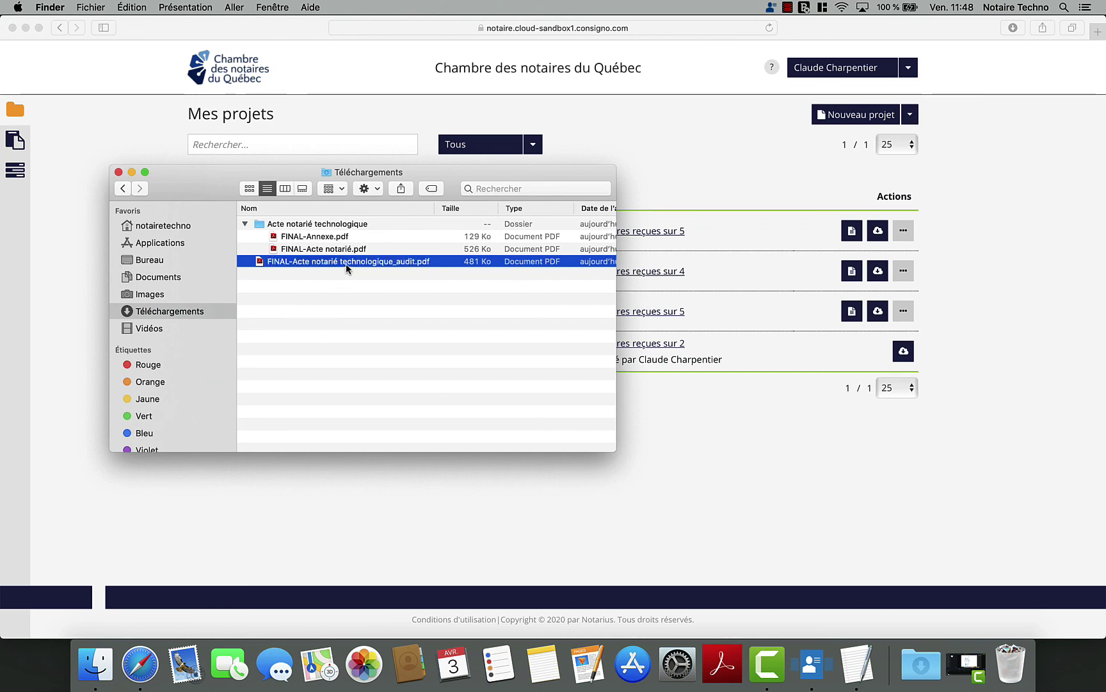
- Open FINAL-Acte notarié technologique_audit.pdf with Adobe Acrobat Reader DC
right_click(311, 261)
mouse_move(358, 279)
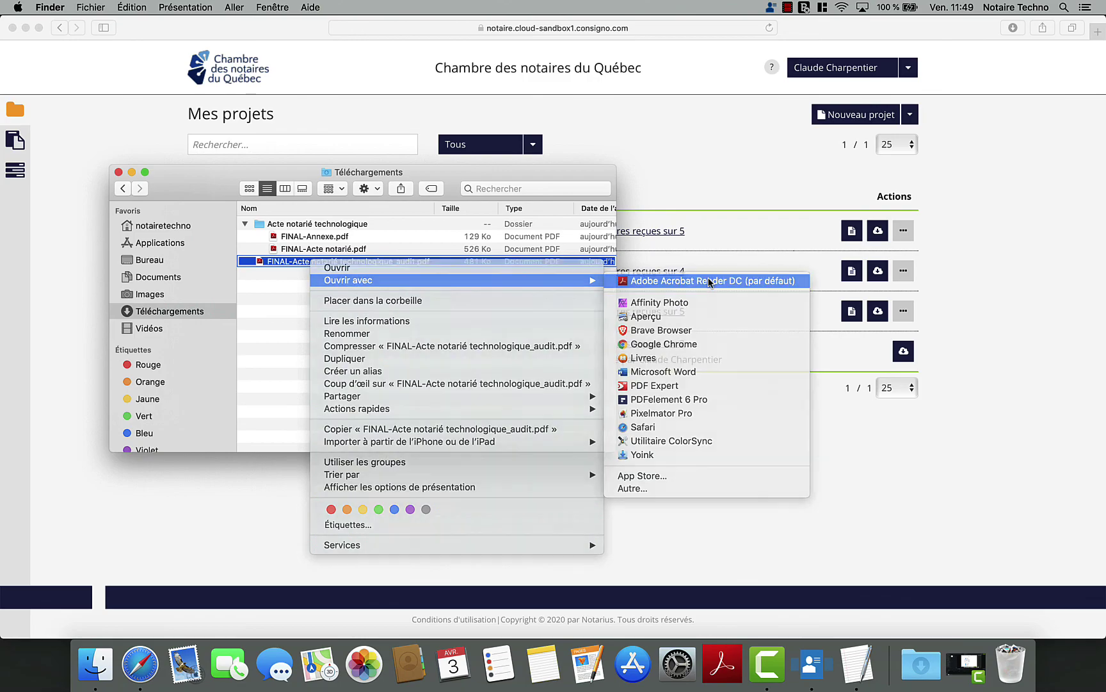
left_click(709, 281)
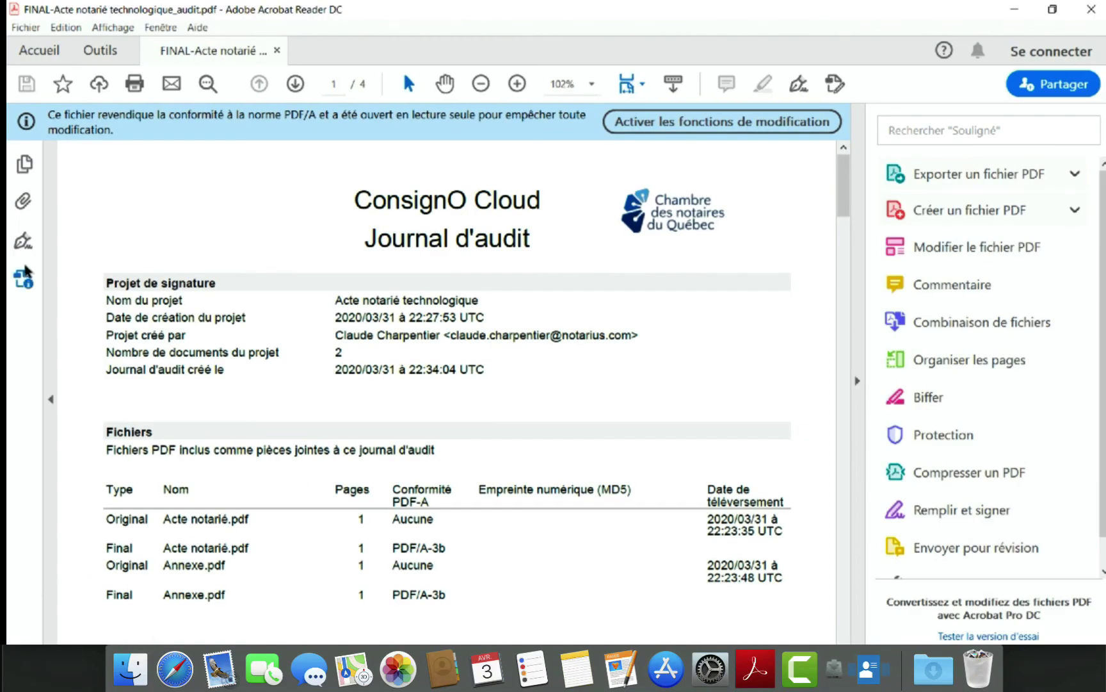
- Inspect the Rév. 2 and Rév. 1 signature details, then show the four attached PDFs
left_click(23, 242)
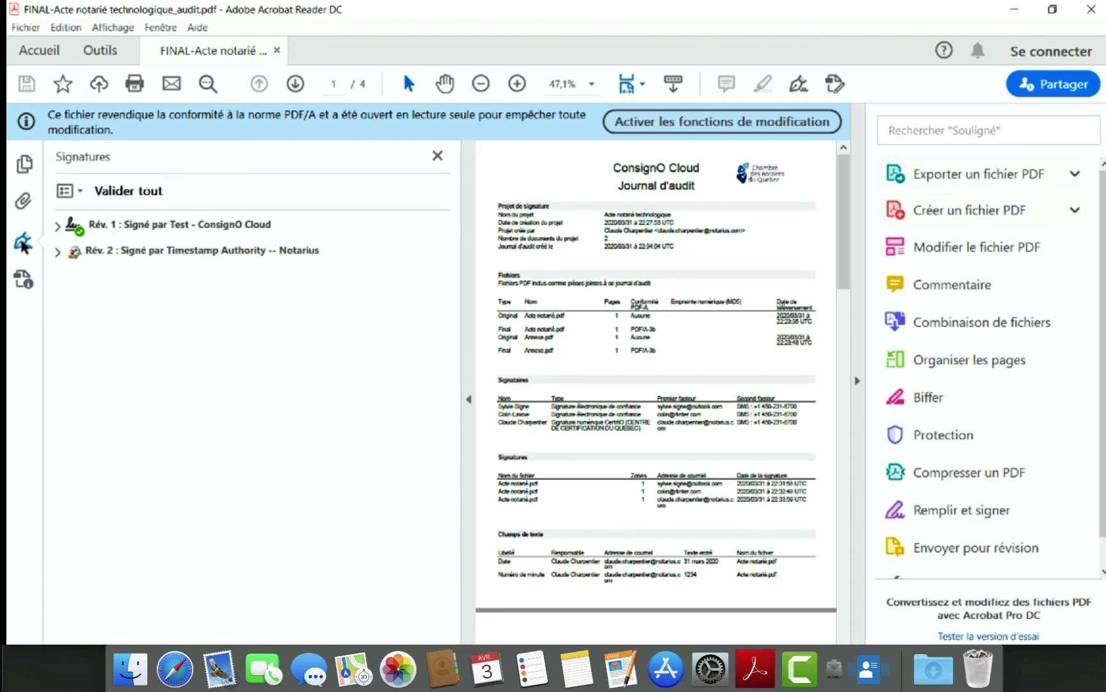
left_click(58, 252)
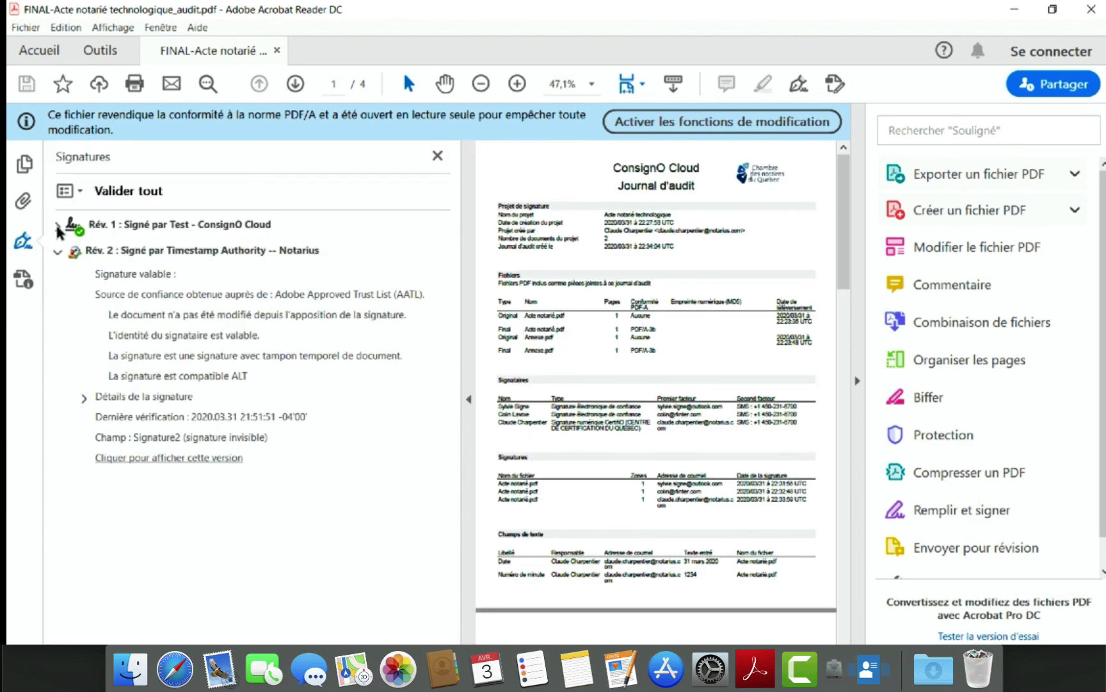
left_click(58, 228)
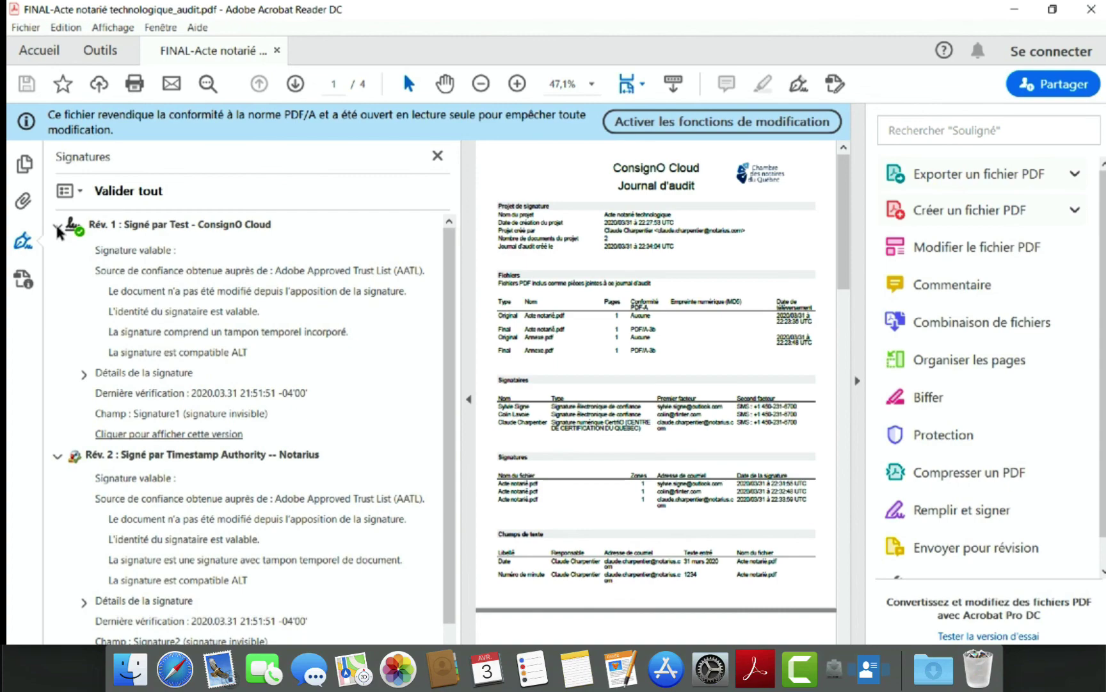
left_click(25, 203)
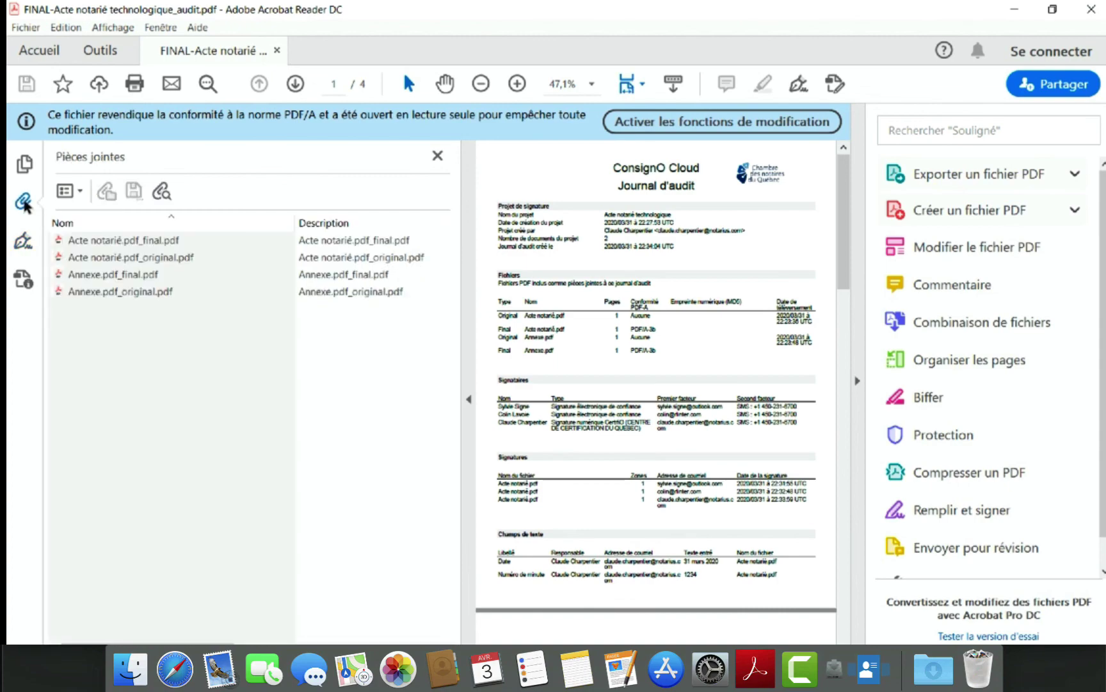